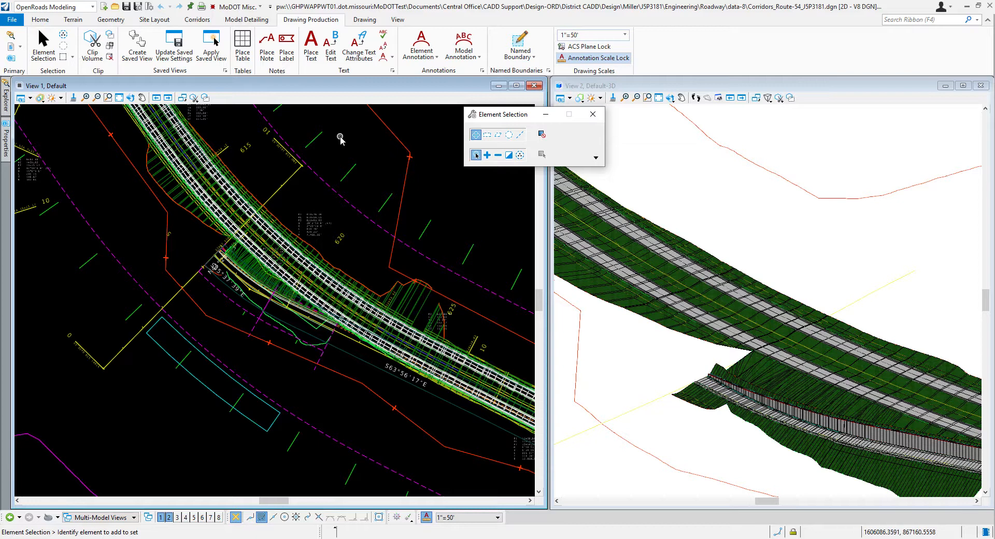
# Review the template drop settings in the Route 54 corridor's Corridor Objects, then close them and deselect the corridor.
pyautogui.moveTo(317, 141)
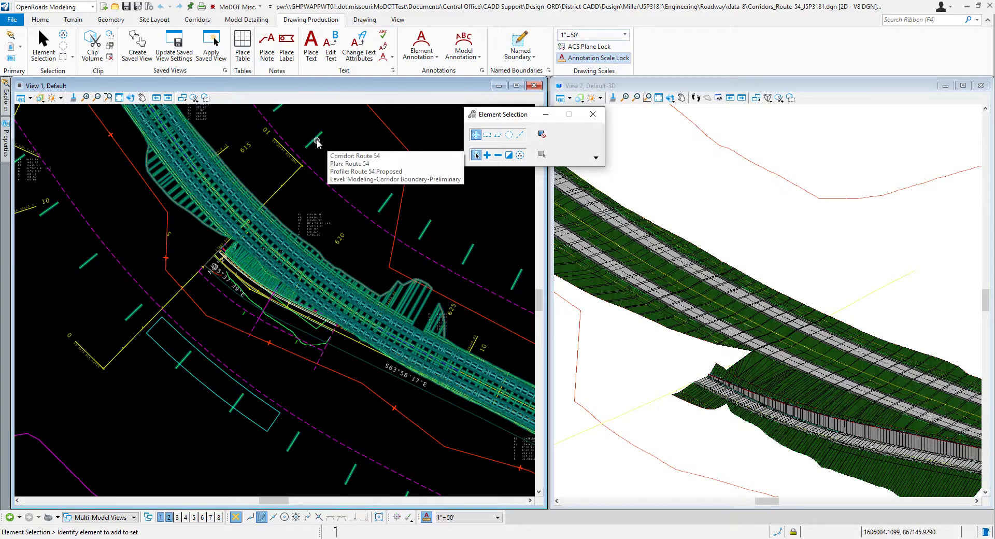
pyautogui.click(314, 144)
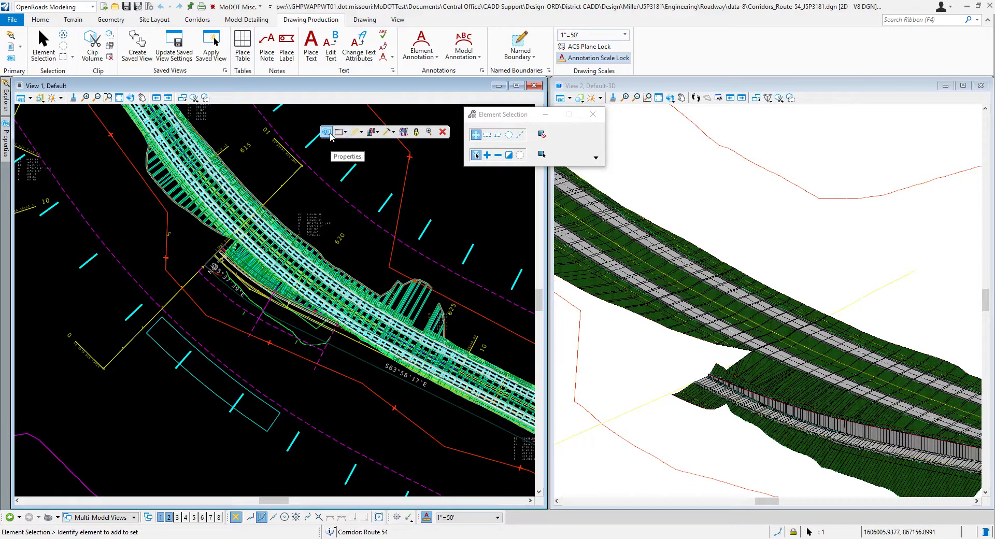
pyautogui.moveTo(331, 135)
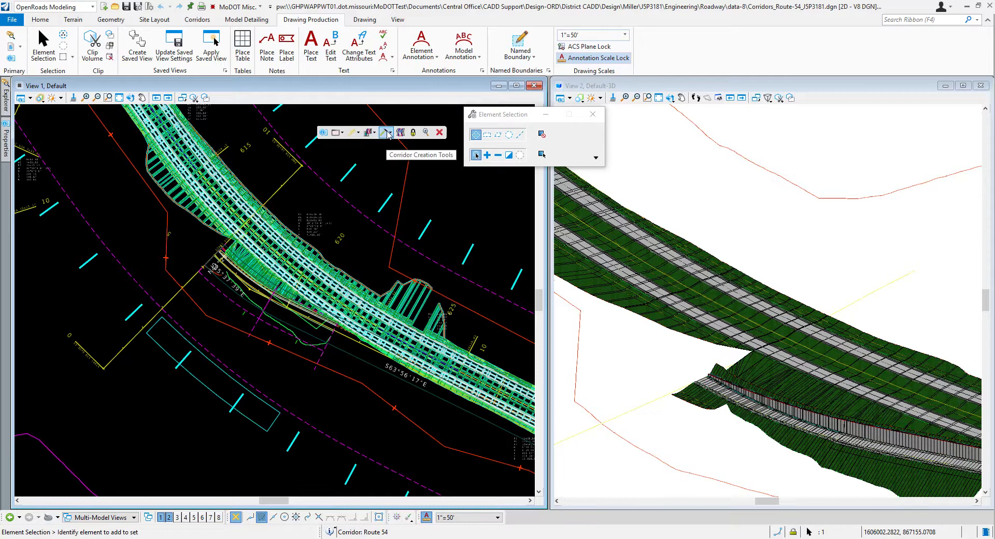
pyautogui.click(389, 134)
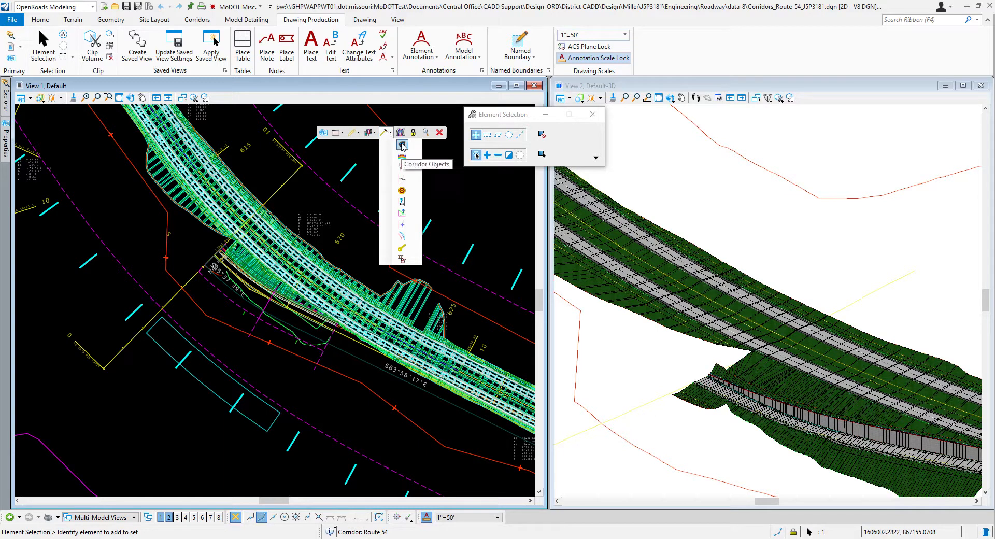
pyautogui.click(402, 146)
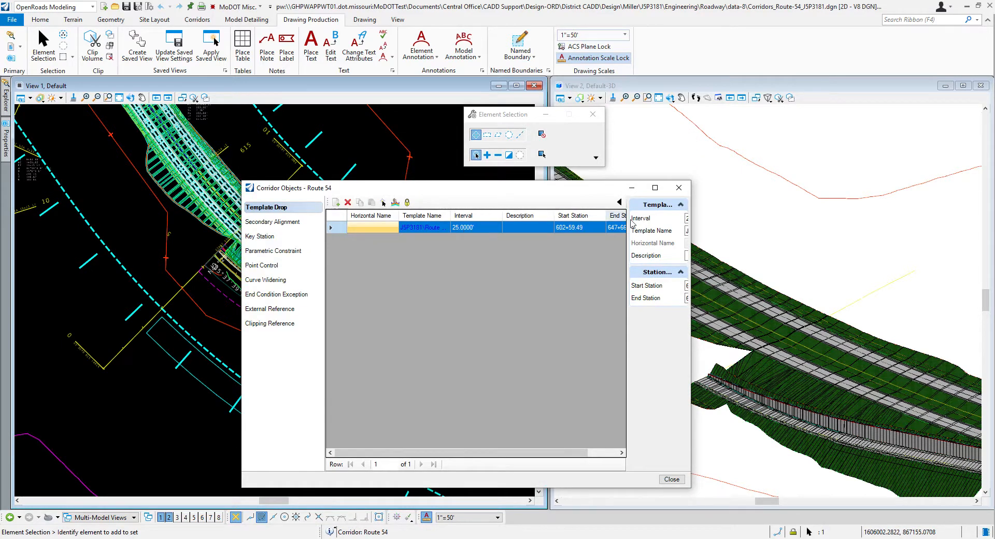
pyautogui.click(678, 187)
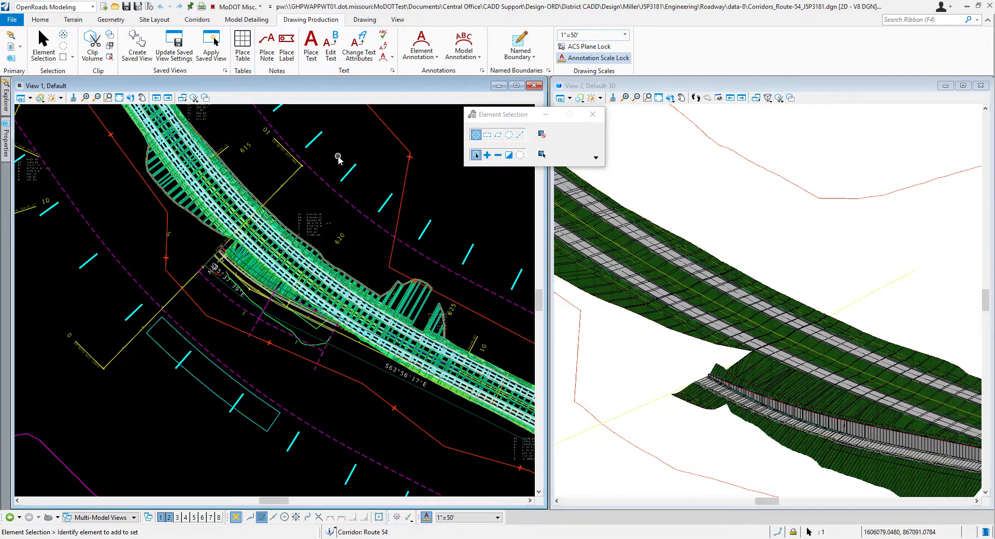
pyautogui.click(369, 156)
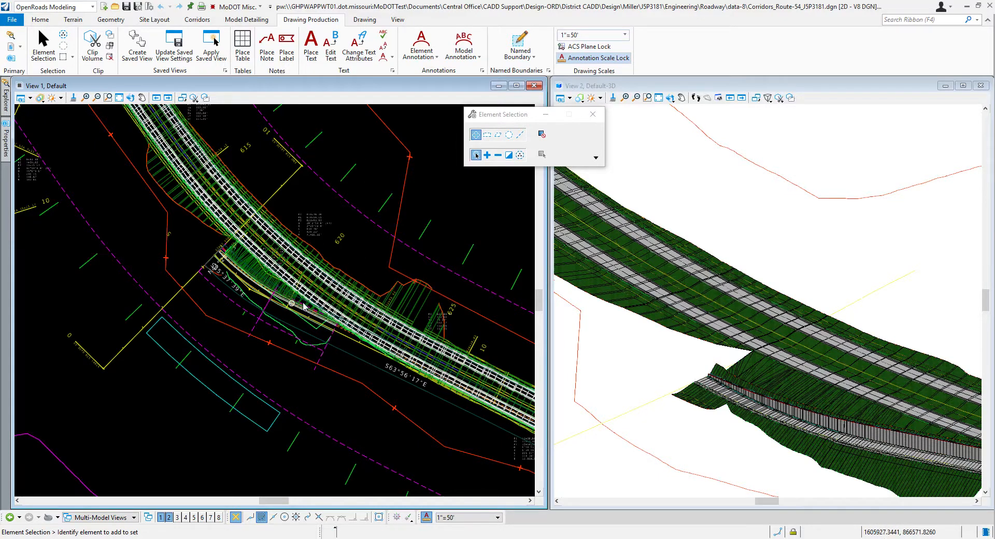
# Examine the ramp and wall alongside the Route 54 corridor from a different angle in the 3D view.
pyautogui.scroll(2, 725, 326)
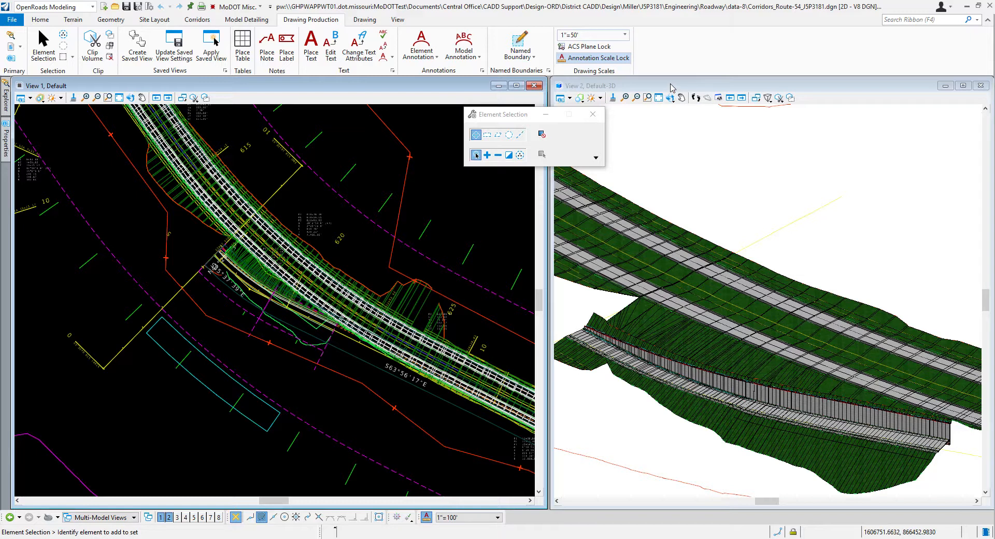
pyautogui.click(672, 88)
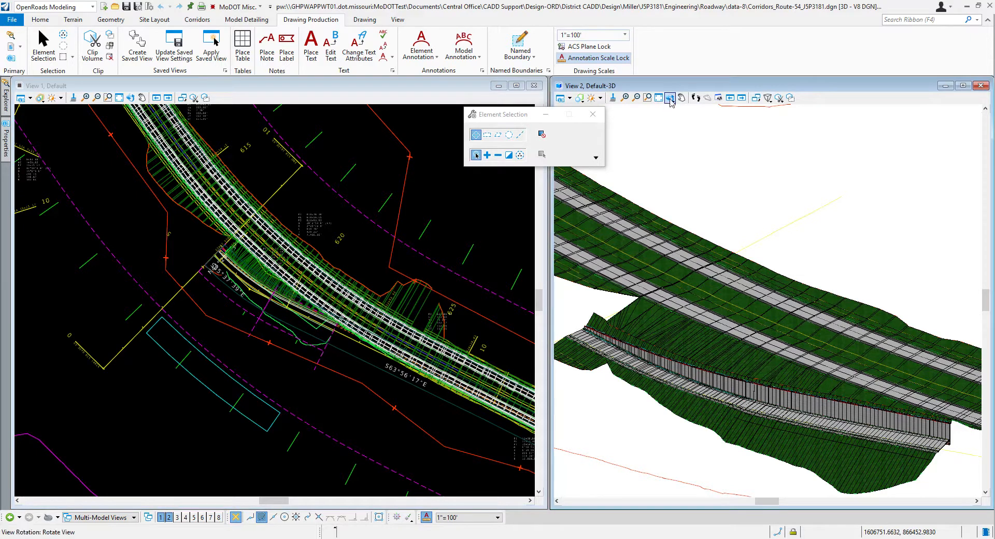
pyautogui.click(670, 98)
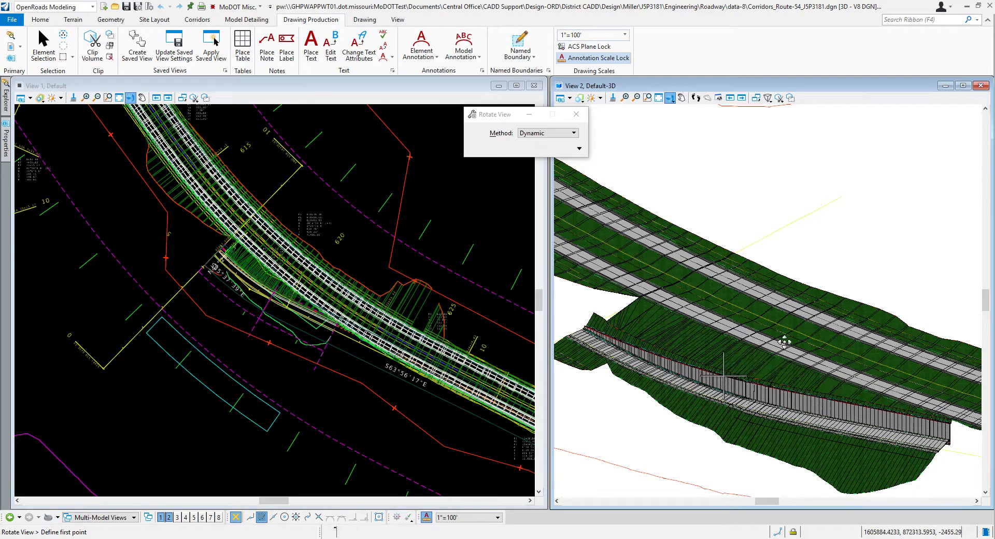
pyautogui.click(805, 282)
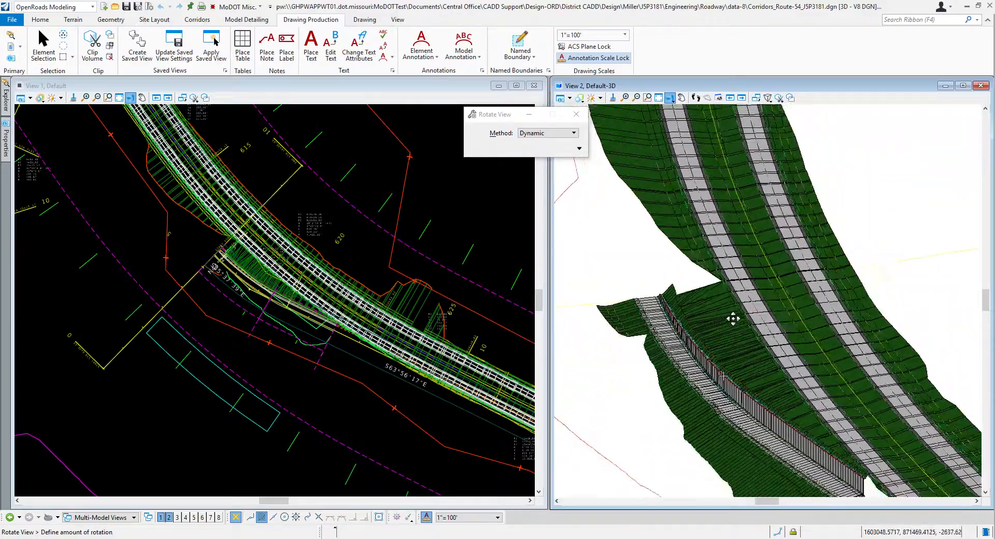
pyautogui.click(792, 356)
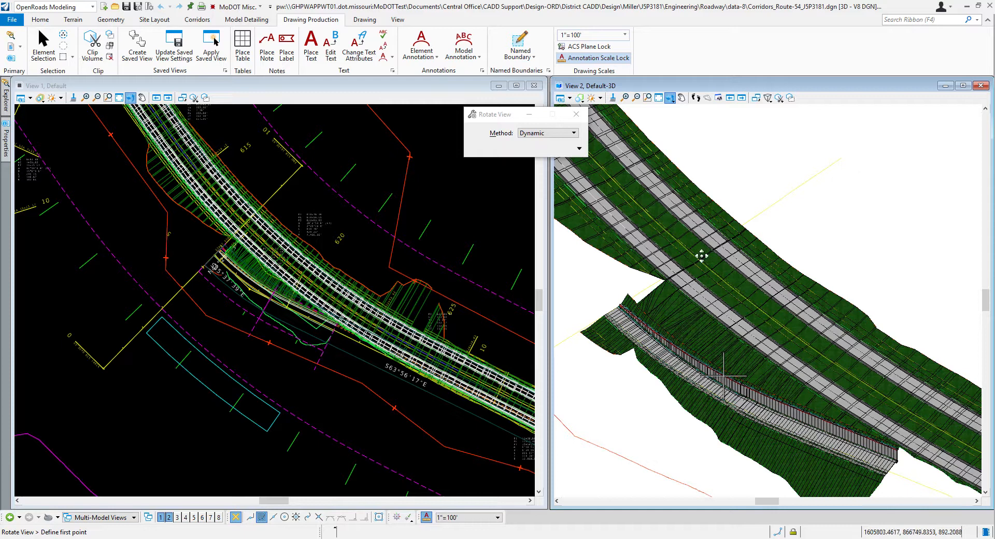
pyautogui.scroll(-1, 652, 245)
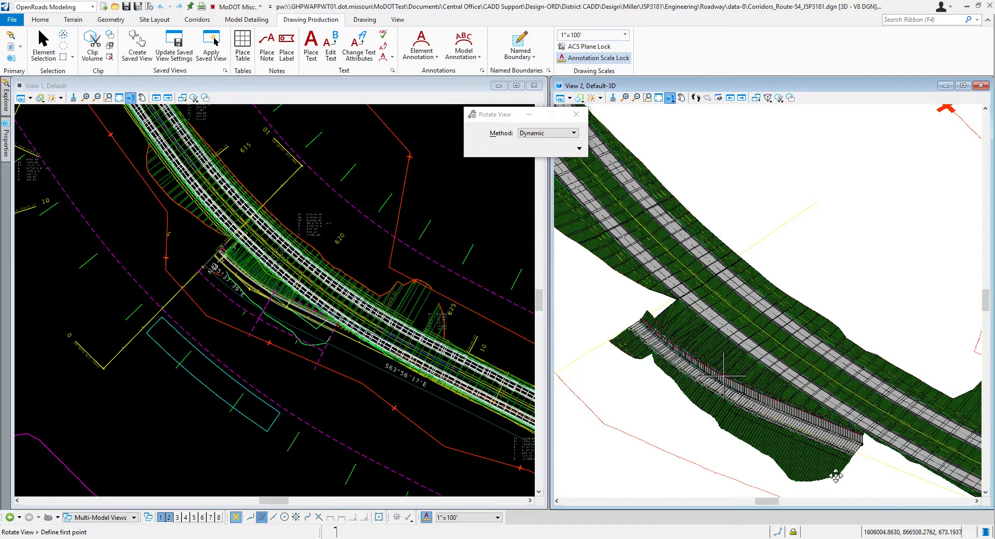
# Create XS_EW_Video.dgn in the data-8 folder from the MoDOT_Design_Seed_2D.dgn seed, checking in Corridors_Route-54_J5P3181.dgn.
pyautogui.click(379, 88)
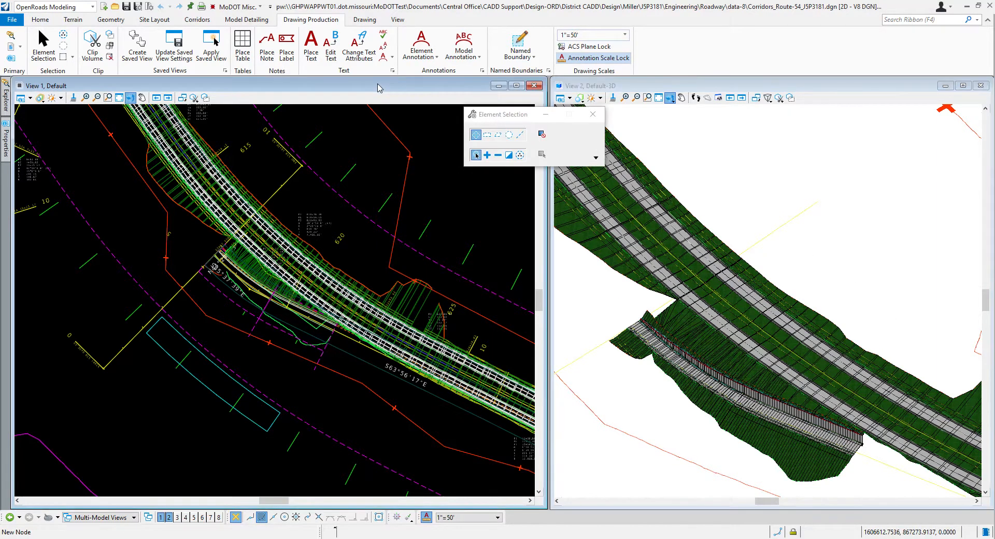
pyautogui.click(13, 21)
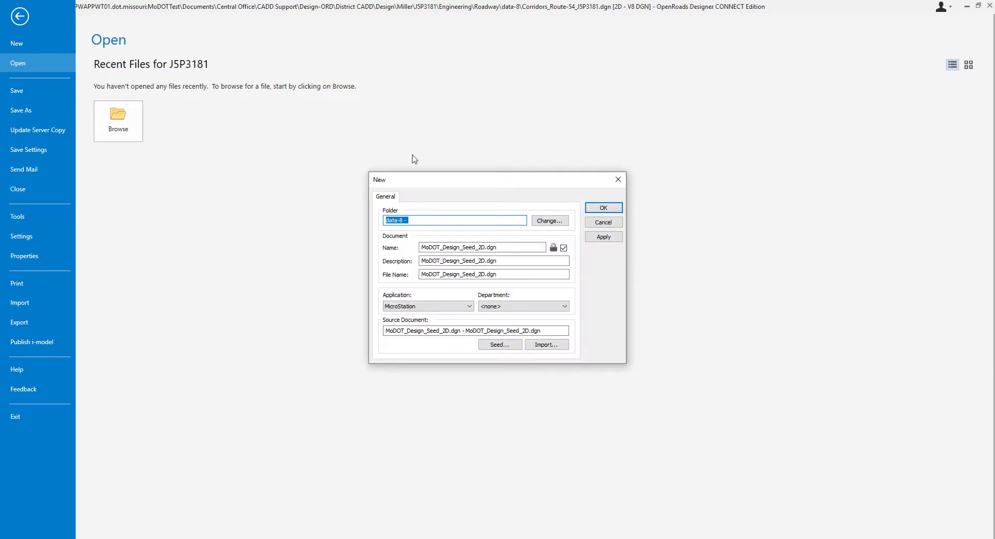
pyautogui.moveTo(485, 248); pyautogui.dragTo(410, 249)
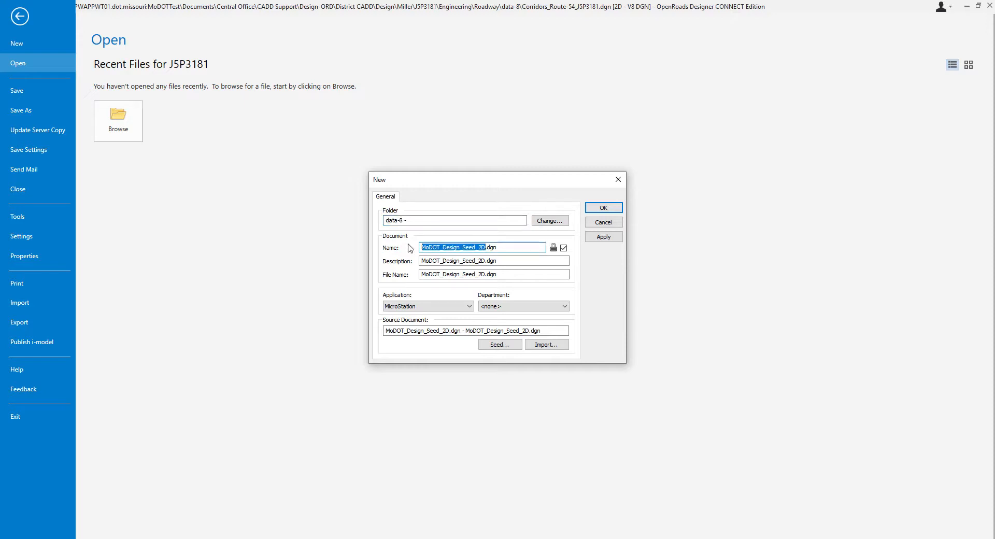
pyautogui.write('XS_')
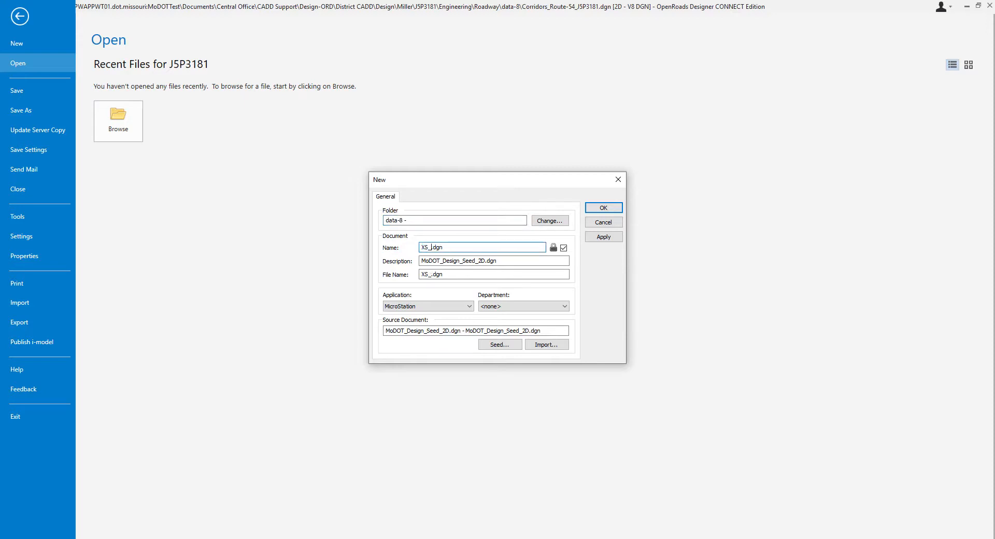
pyautogui.write('EW_Video')
pyautogui.click(596, 208)
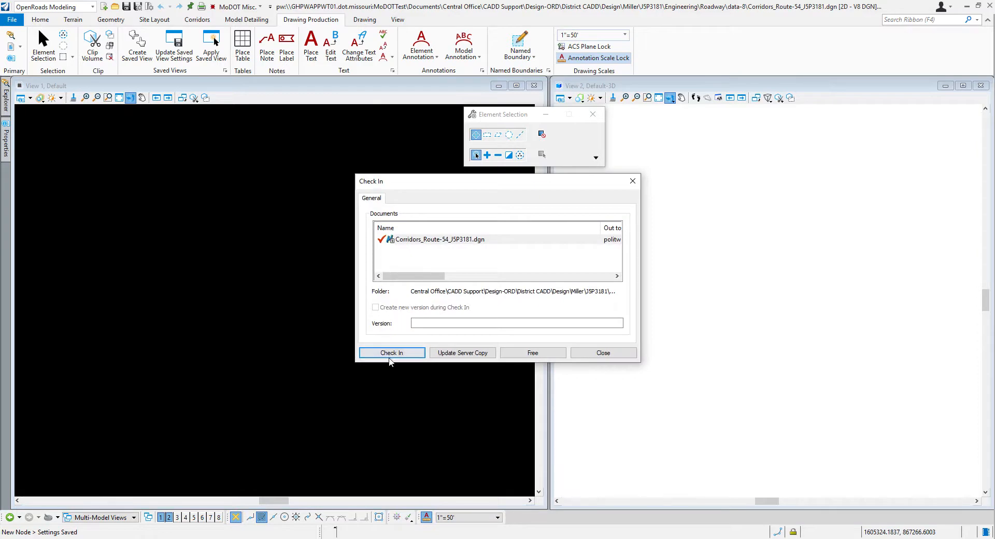
pyautogui.click(389, 352)
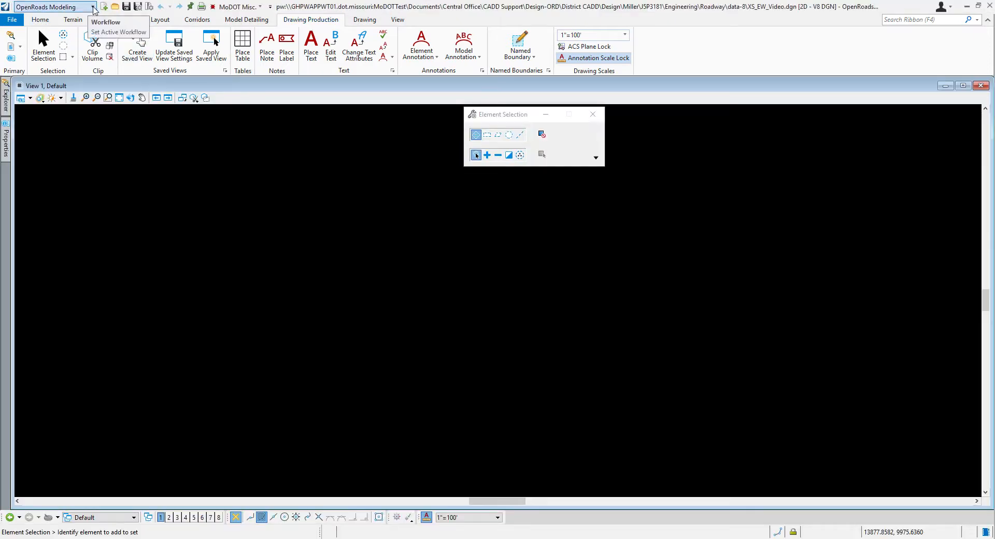
# In the Reality Modeling workflow, assign the geographic coordinate system from the Default model of Corridors_Route-54_J5P3181.dgn.
pyautogui.click(93, 7)
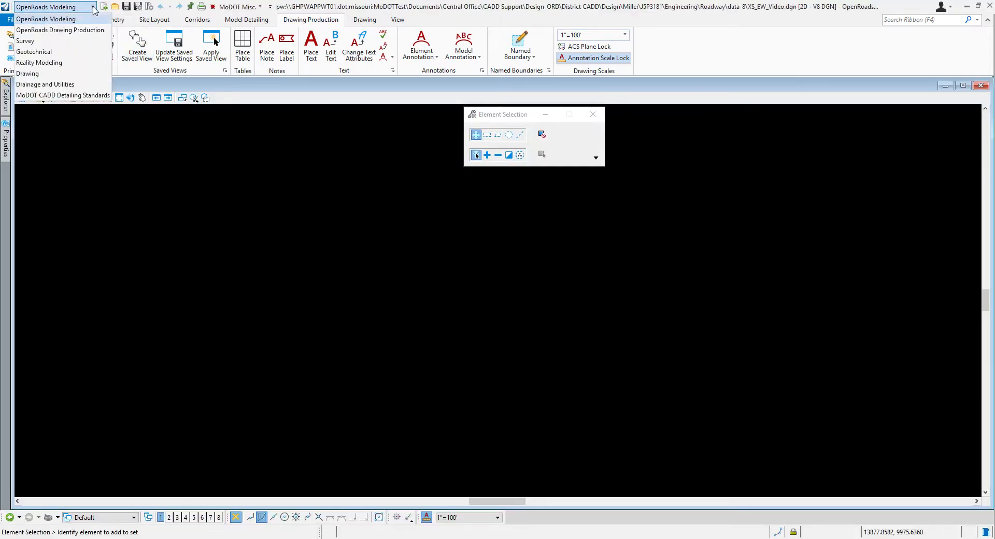
pyautogui.click(69, 63)
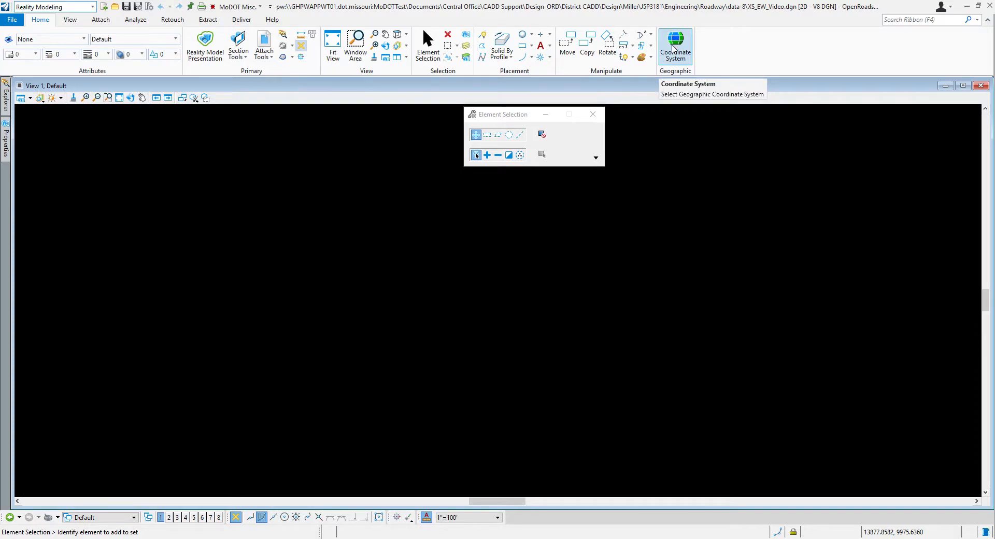
pyautogui.click(673, 48)
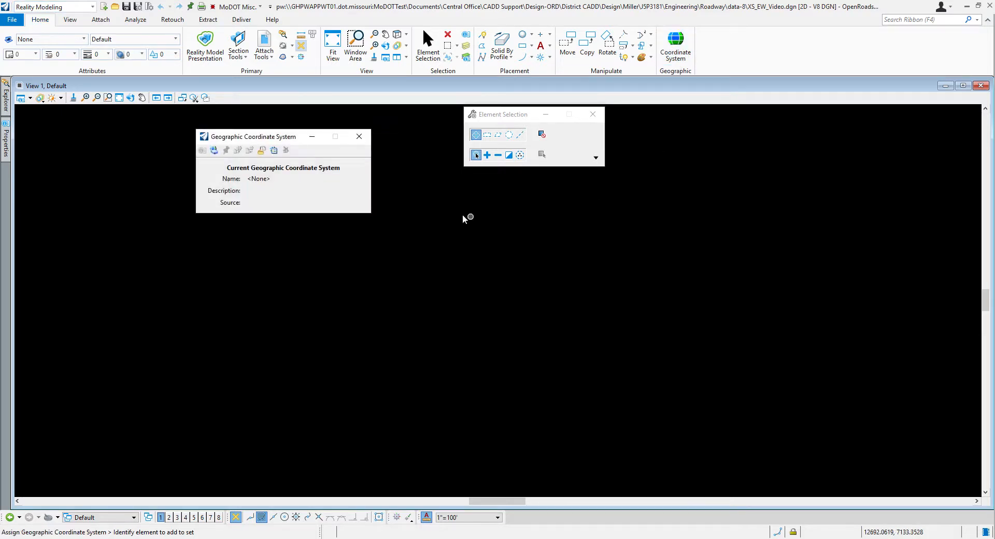
pyautogui.moveTo(261, 139); pyautogui.dragTo(212, 133)
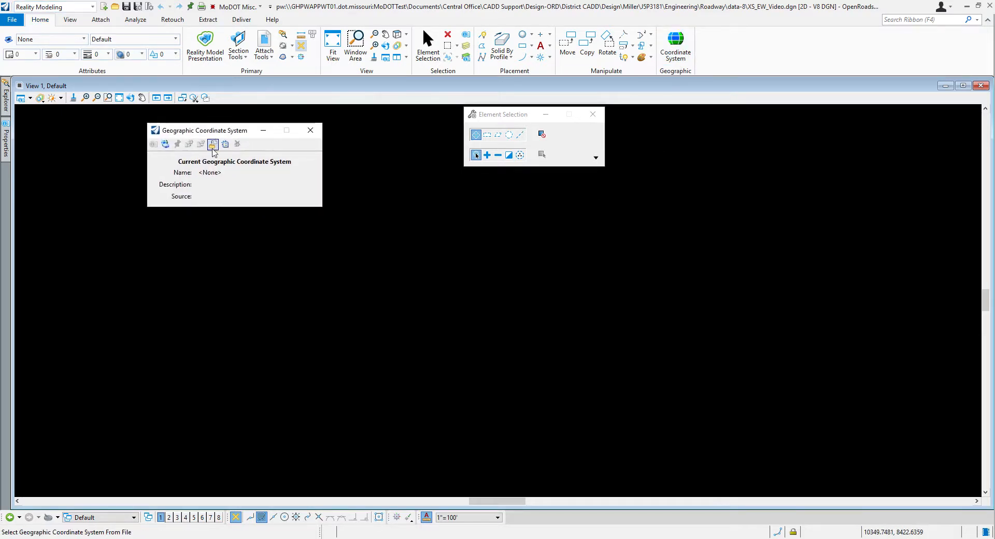
pyautogui.click(212, 145)
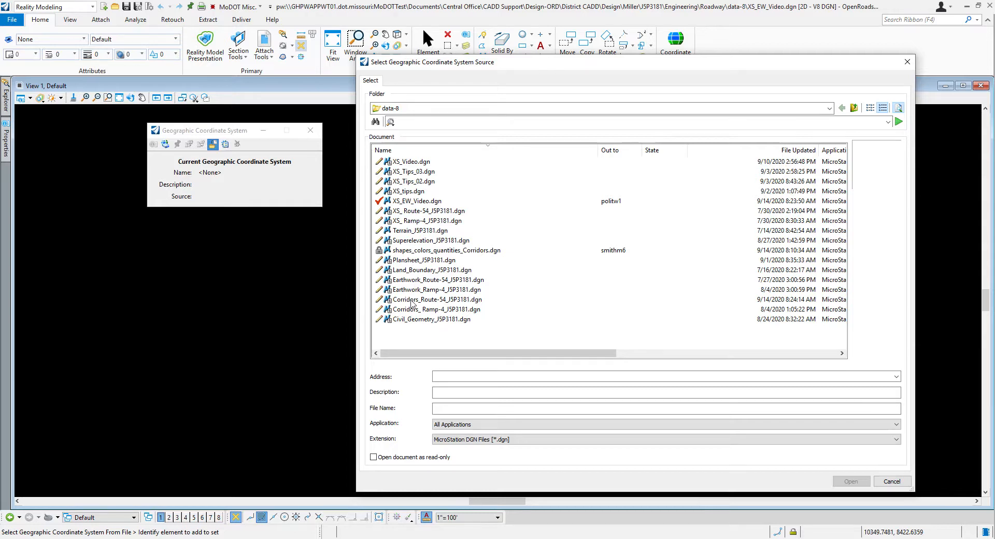
pyautogui.click(411, 300)
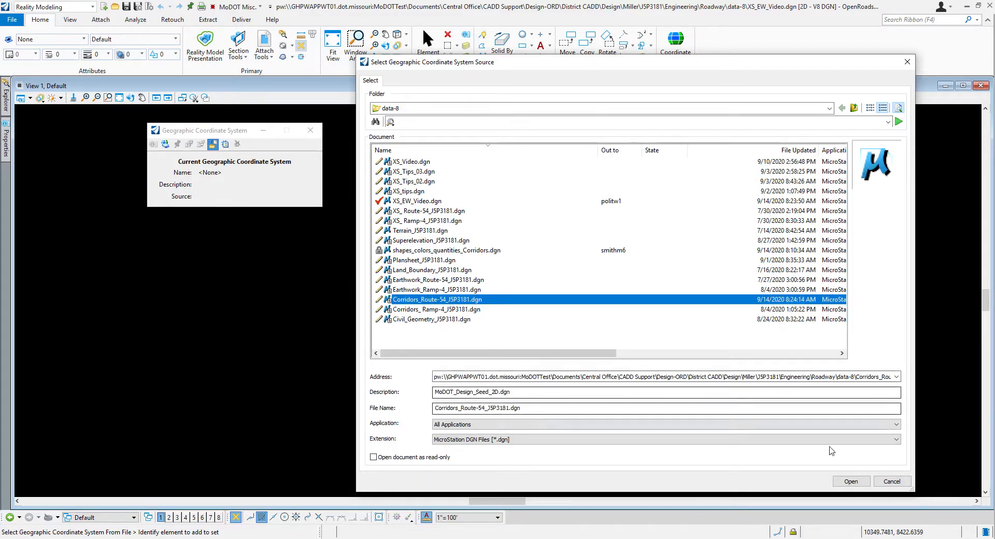
pyautogui.click(844, 484)
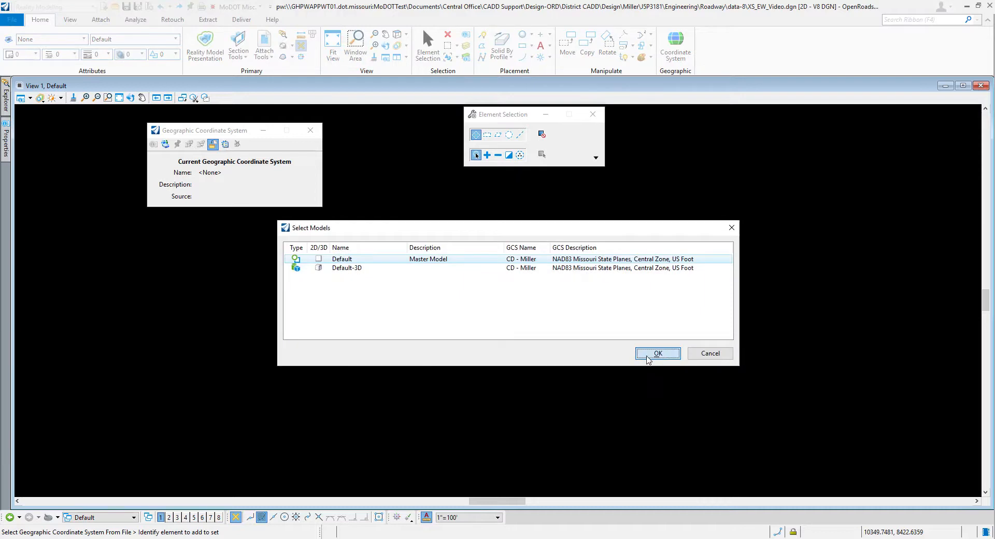
pyautogui.click(645, 354)
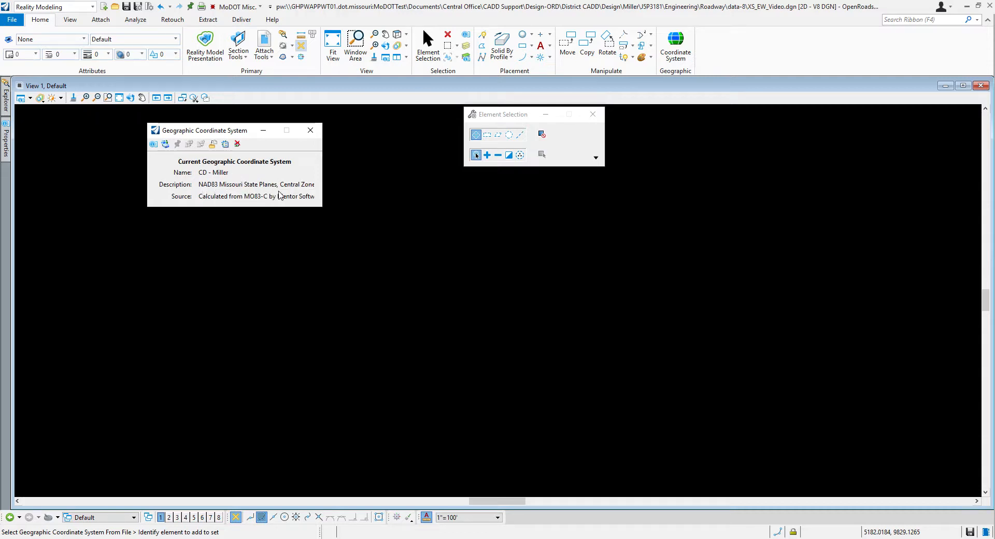
pyautogui.moveTo(214, 131); pyautogui.dragTo(180, 126)
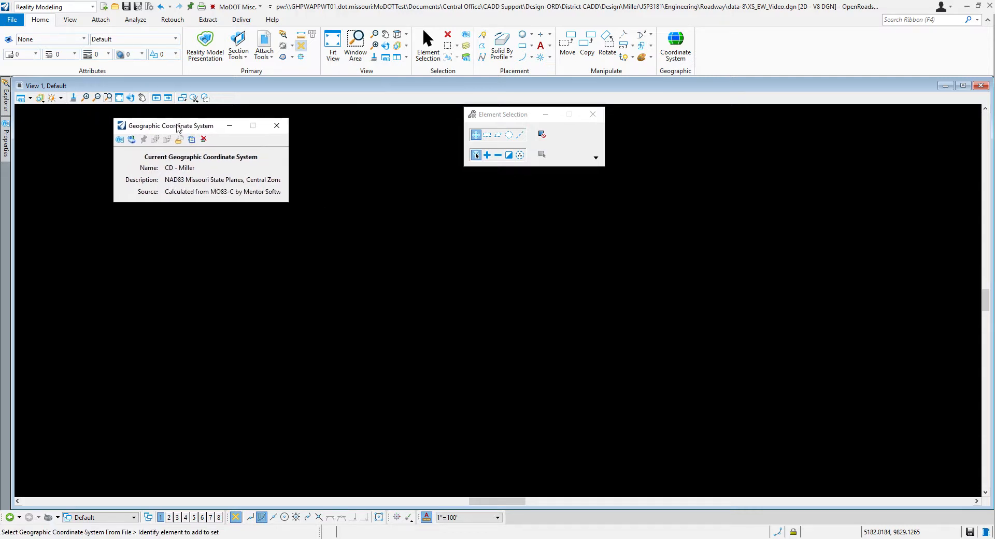
pyautogui.click(278, 128)
# Switch to the OpenRoads Modeling workflow and open the reference manager for the new file.
pyautogui.click(93, 6)
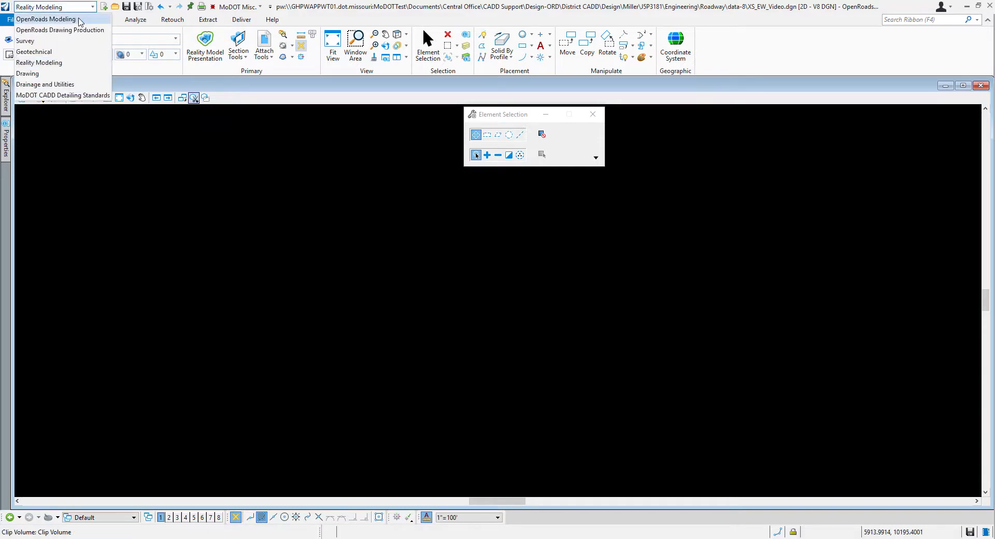
pyautogui.click(79, 20)
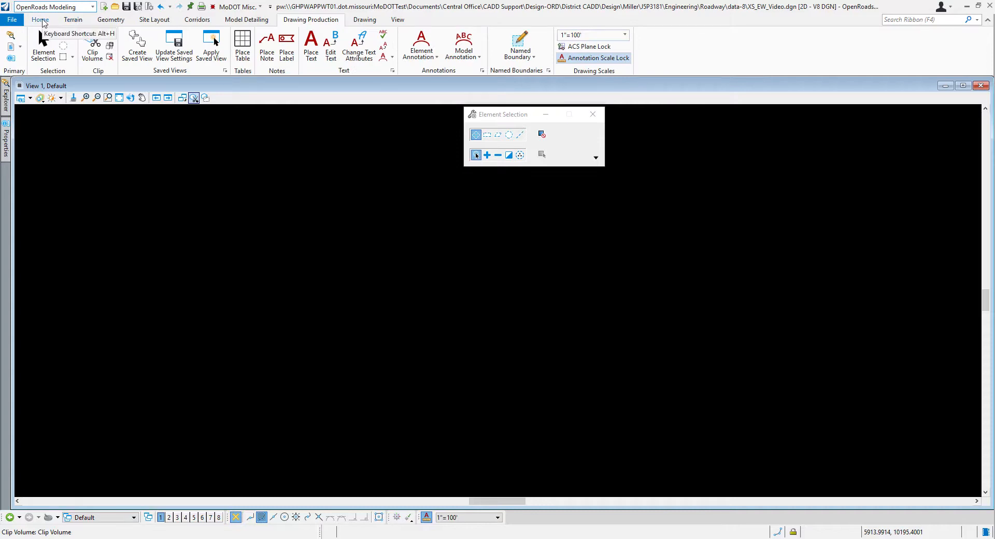
pyautogui.click(41, 21)
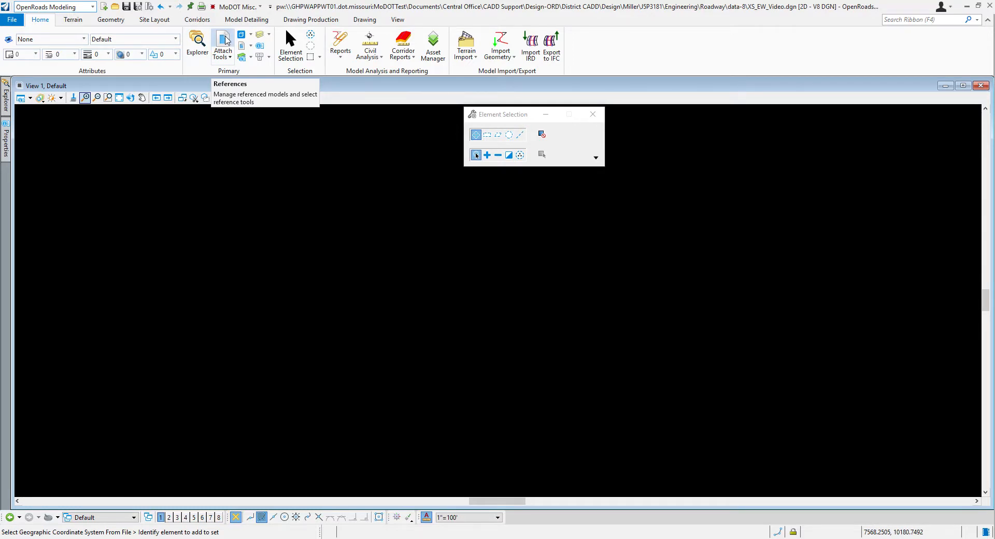
pyautogui.click(225, 41)
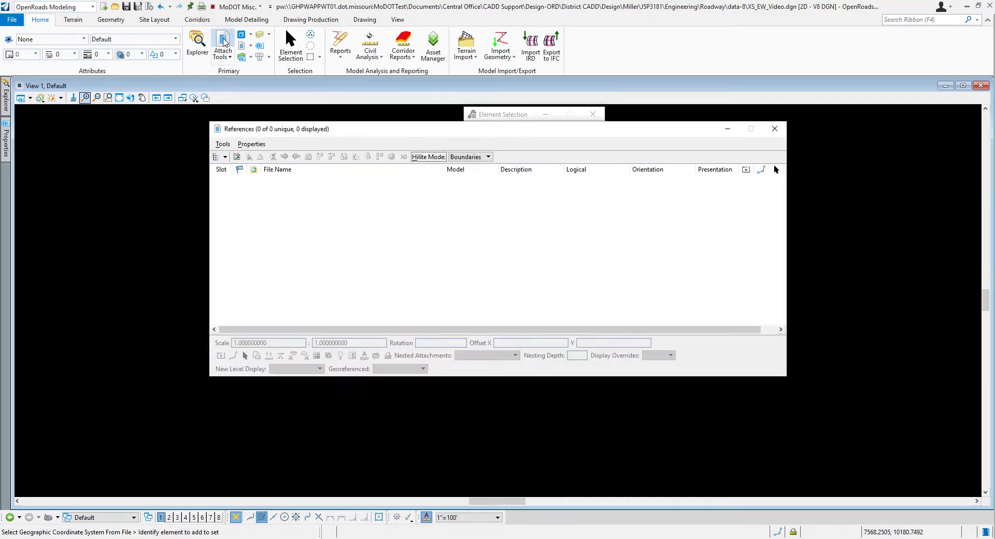
pyautogui.moveTo(376, 138); pyautogui.dragTo(329, 194)
# Choose Terrain_J5P3181.dgn, Corridors_Route-54_J5P3181.dgn and Civil_Geometry_J5P3181.dgn from the data-8 folder for interactive reference attachment.
pyautogui.click(176, 202)
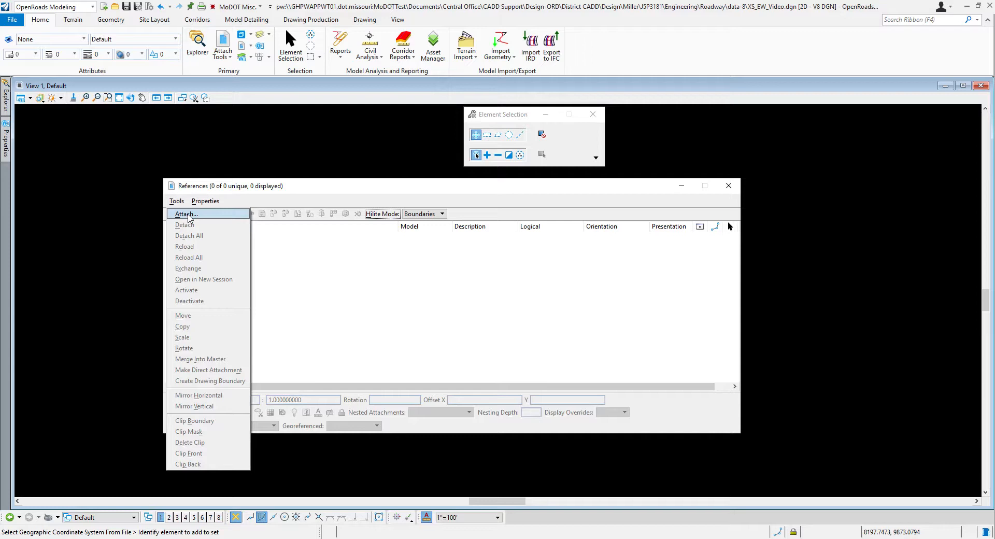
pyautogui.click(188, 214)
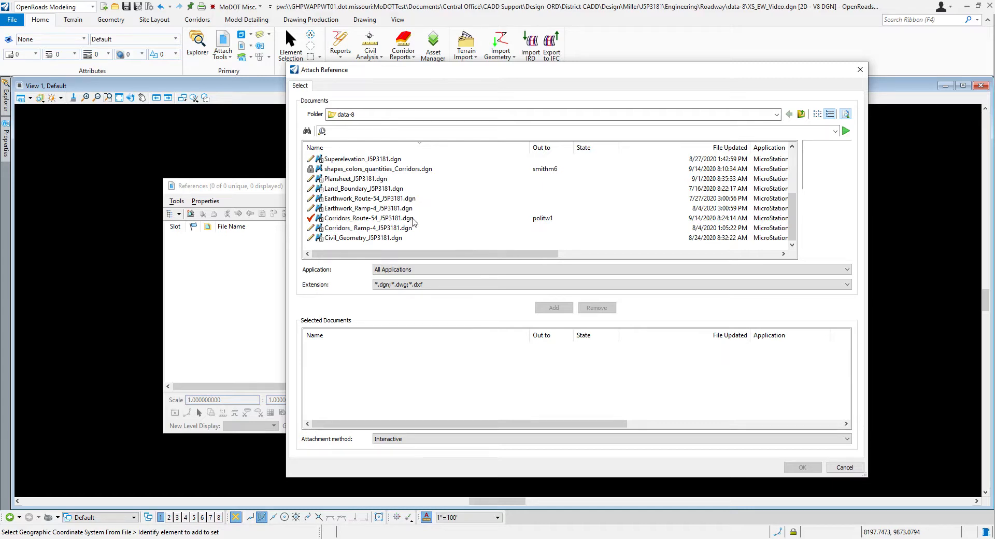
pyautogui.click(377, 218)
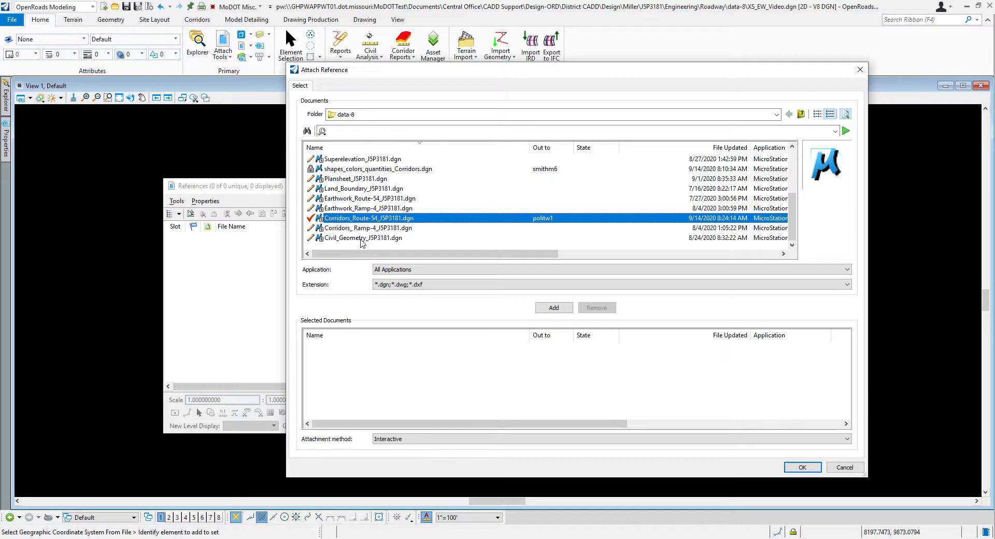
pyautogui.keyDown('ctrl'); pyautogui.click(362, 240); pyautogui.keyUp('ctrl')
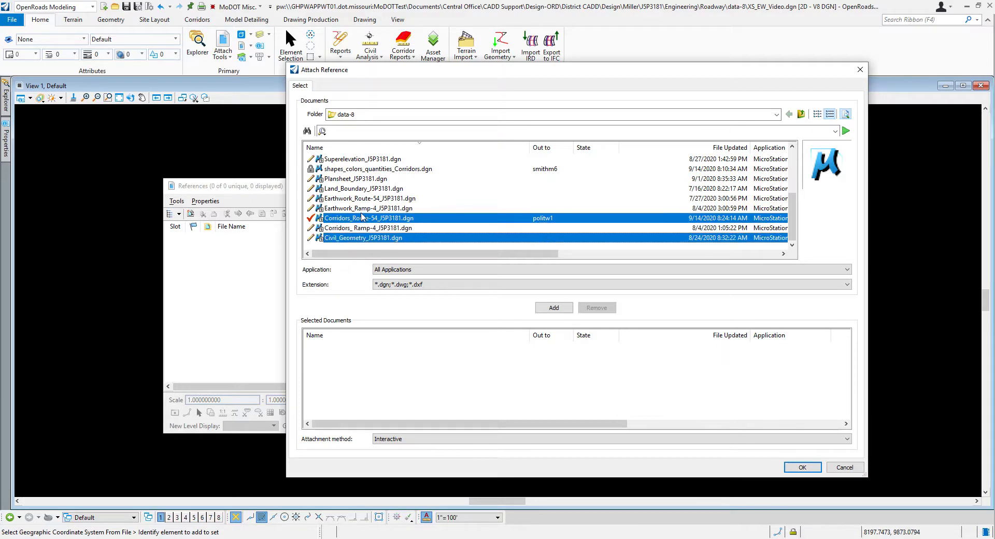
pyautogui.scroll(1, 362, 204)
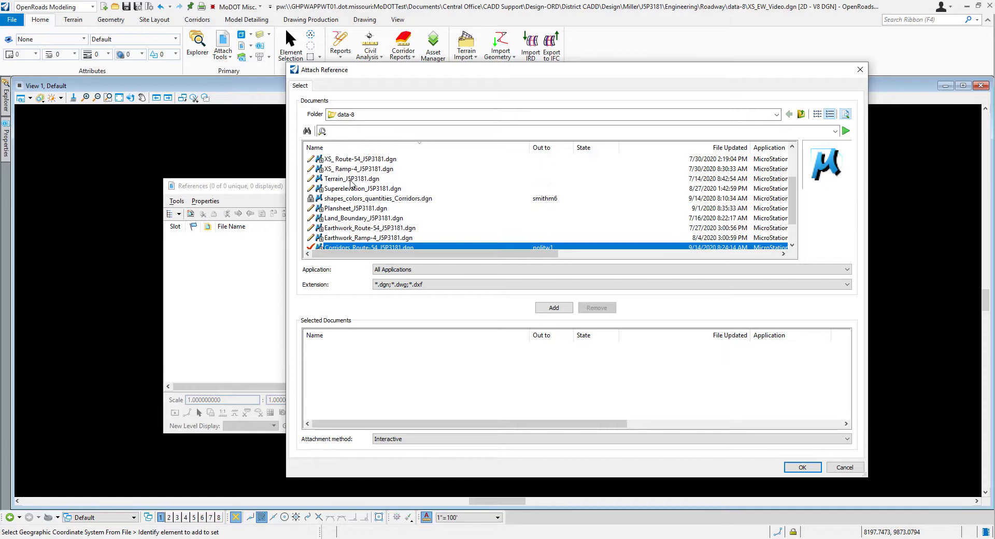
pyautogui.keyDown('ctrl'); pyautogui.click(351, 179); pyautogui.keyUp('ctrl')
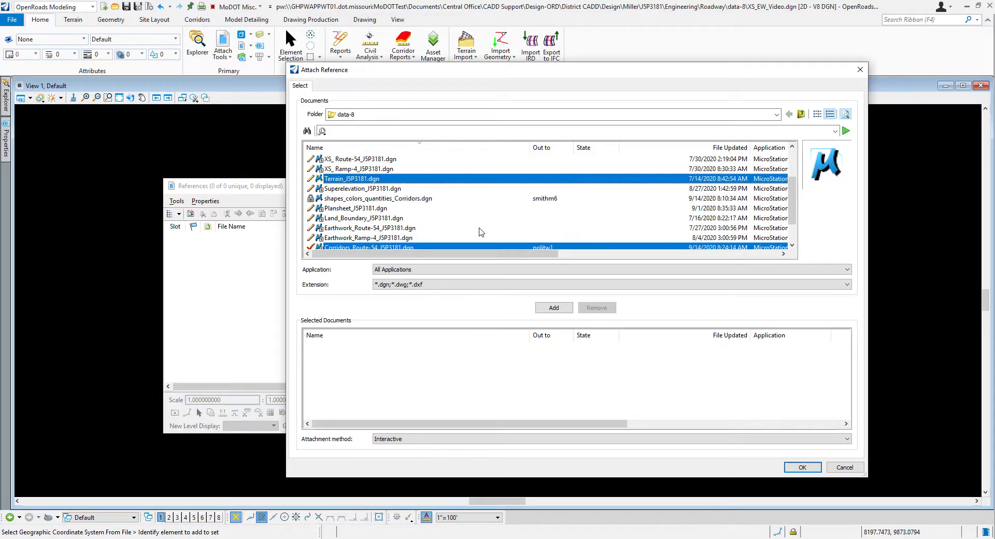
pyautogui.scroll(-1, 478, 231)
pyautogui.click(552, 308)
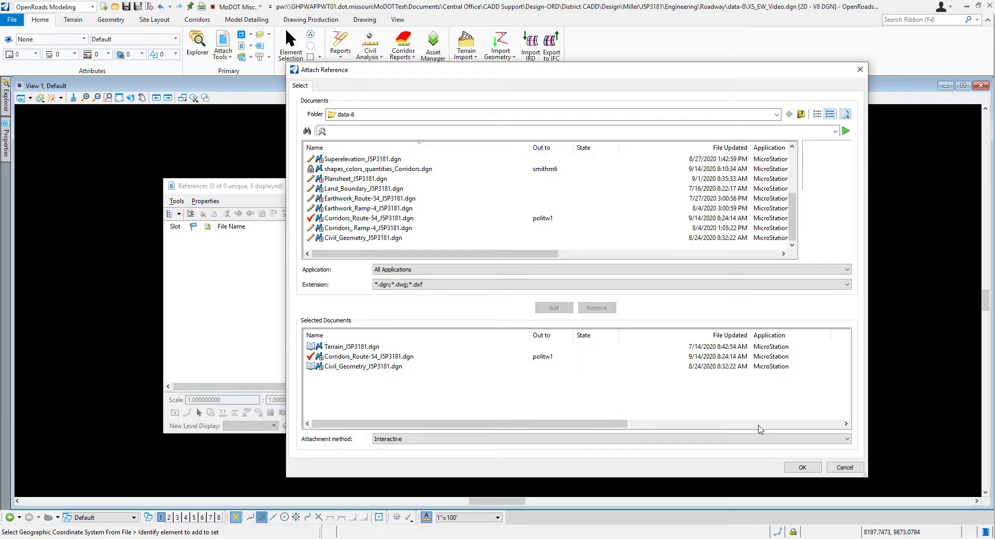
pyautogui.click(800, 468)
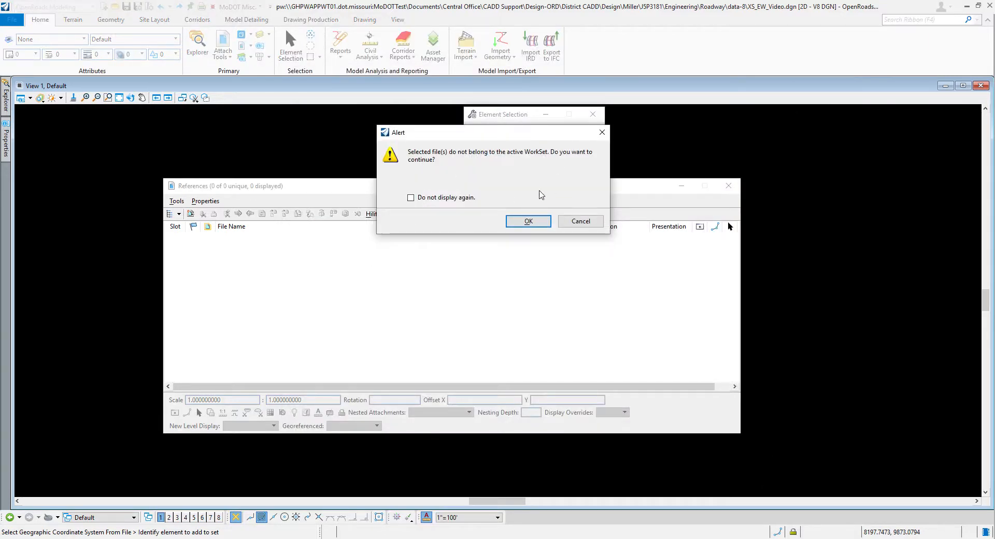
# Attach the Default model of each of the three files with Coincident - World orientation, fit the view and close the reference manager.
pyautogui.click(531, 227)
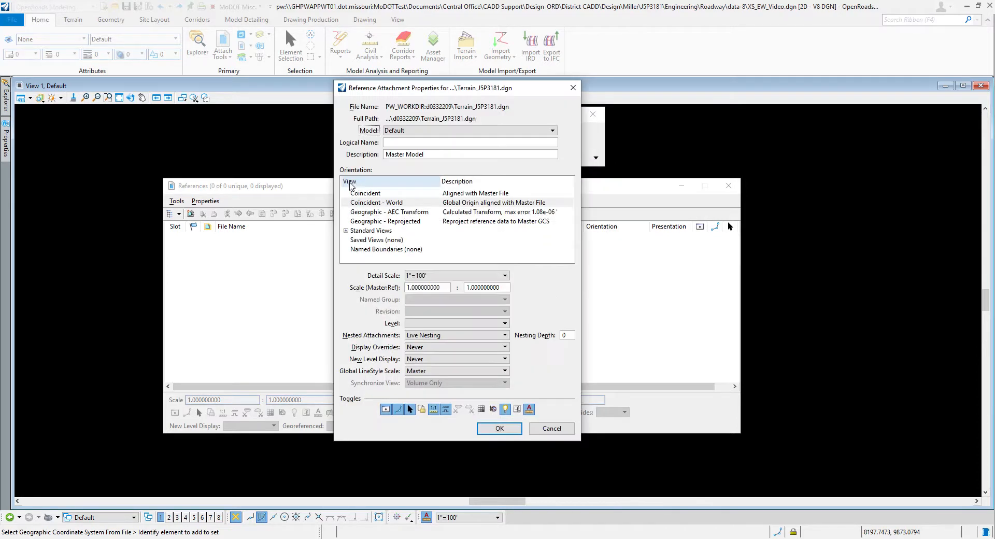
pyautogui.moveTo(393, 90); pyautogui.dragTo(417, 105)
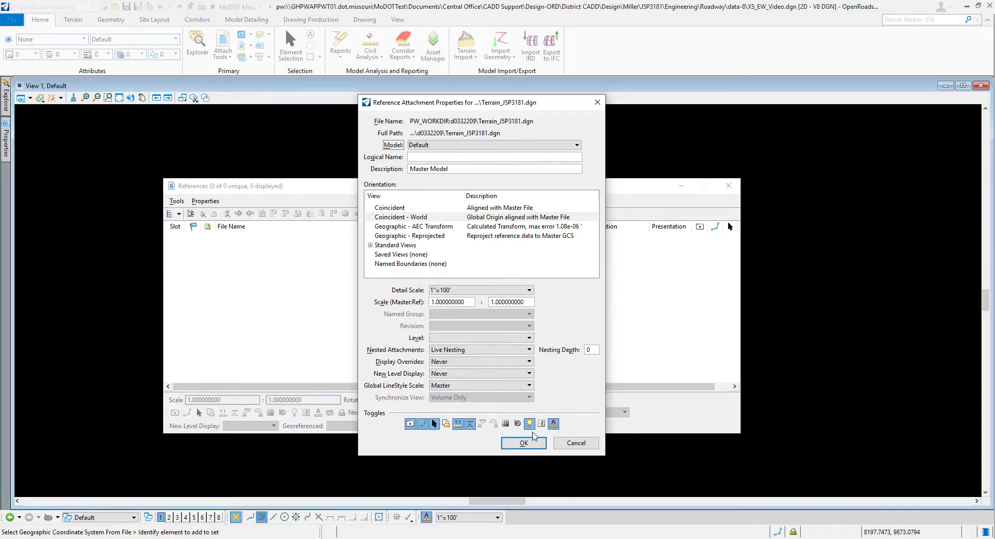
pyautogui.click(525, 444)
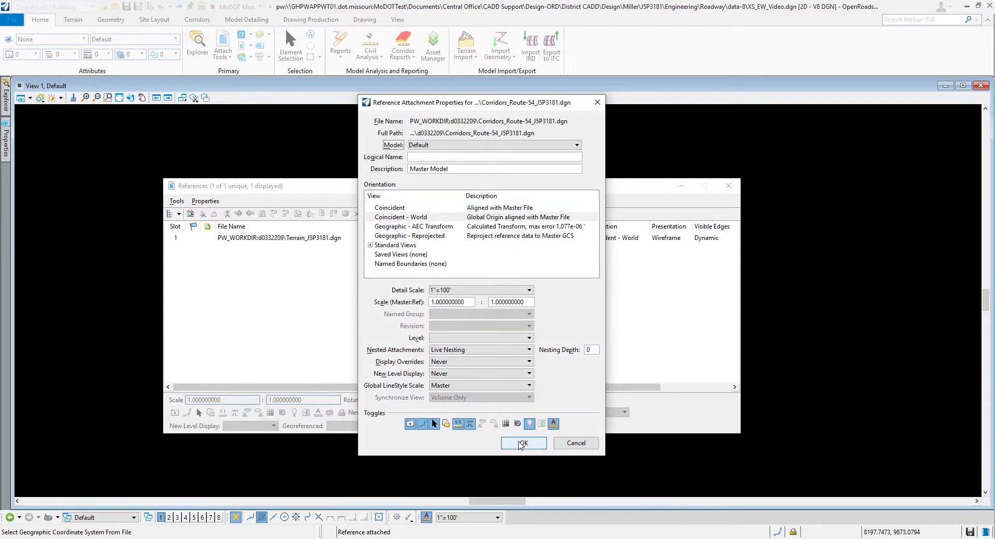
pyautogui.click(520, 440)
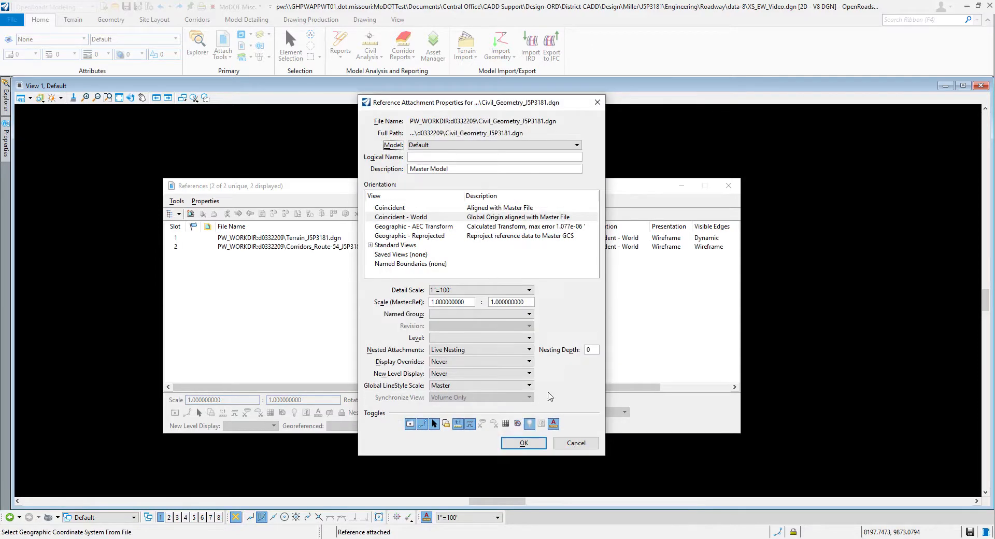
pyautogui.click(527, 443)
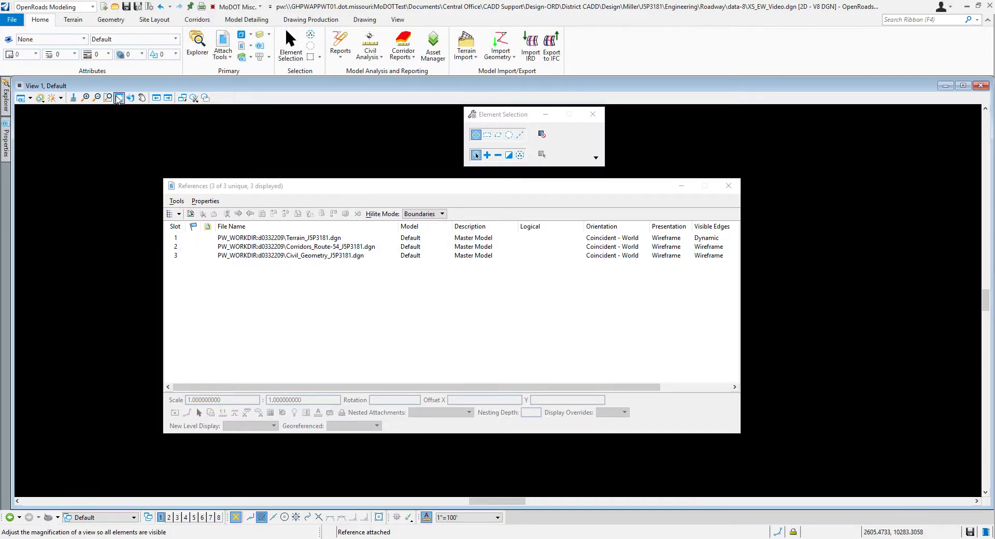
pyautogui.click(120, 99)
pyautogui.click(729, 185)
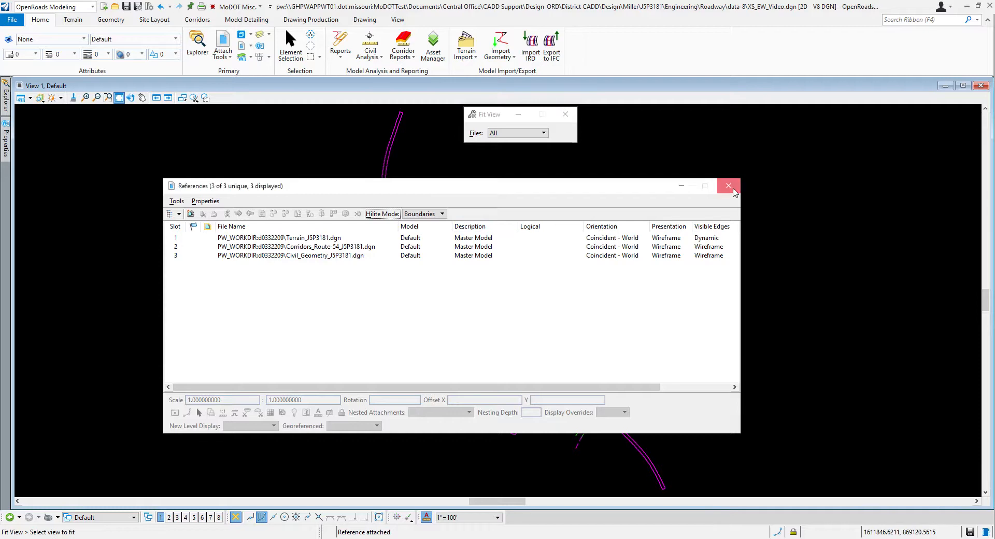
# Set the terrain model from Terrain_J5P3181.dgn as the active terrain model.
pyautogui.scroll(4, 513, 318)
pyautogui.rightClick(487, 315)
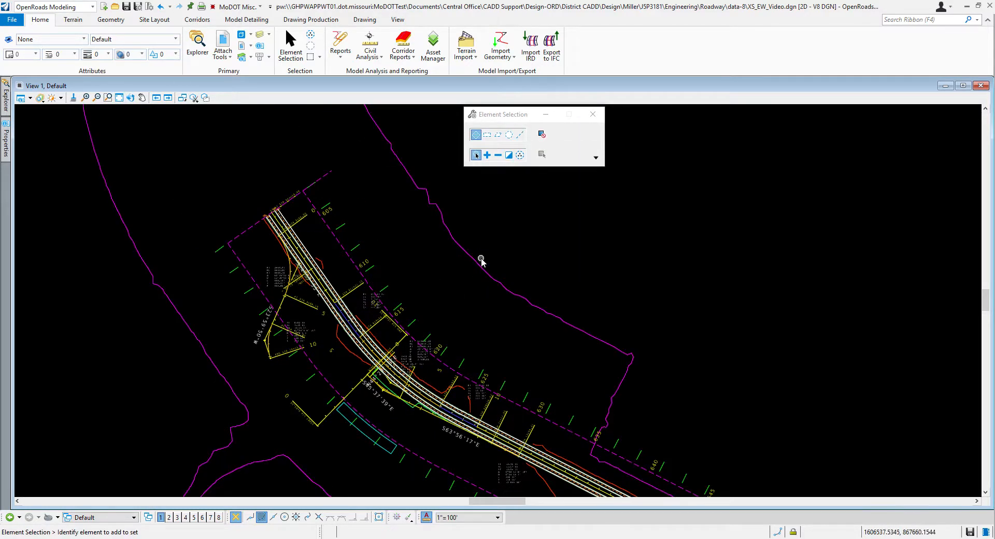
pyautogui.scroll(3, 474, 261)
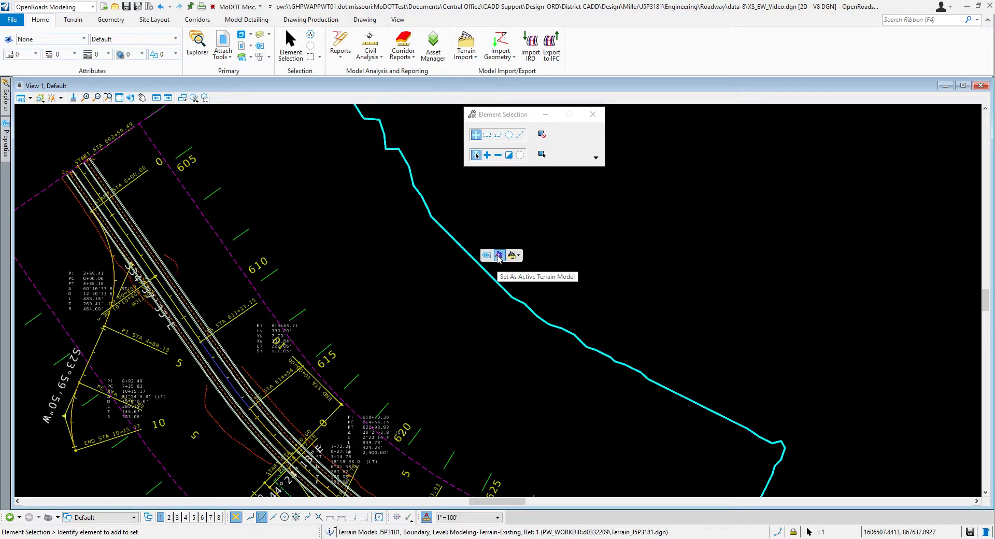
pyautogui.click(498, 256)
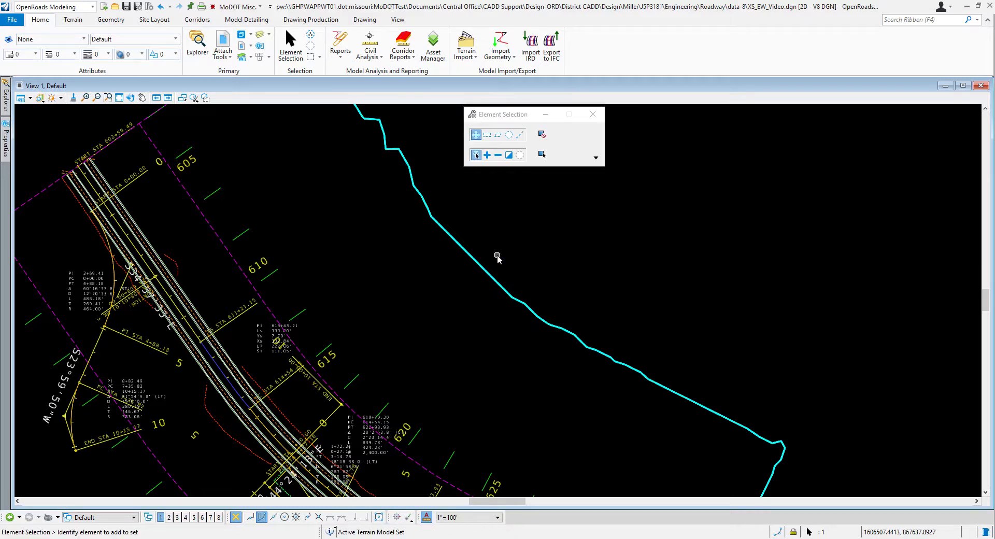
# Examine the Route 54 corridor and the adjoining ramp area in the plan view and the Default-3D view.
pyautogui.scroll(-3, 358, 264)
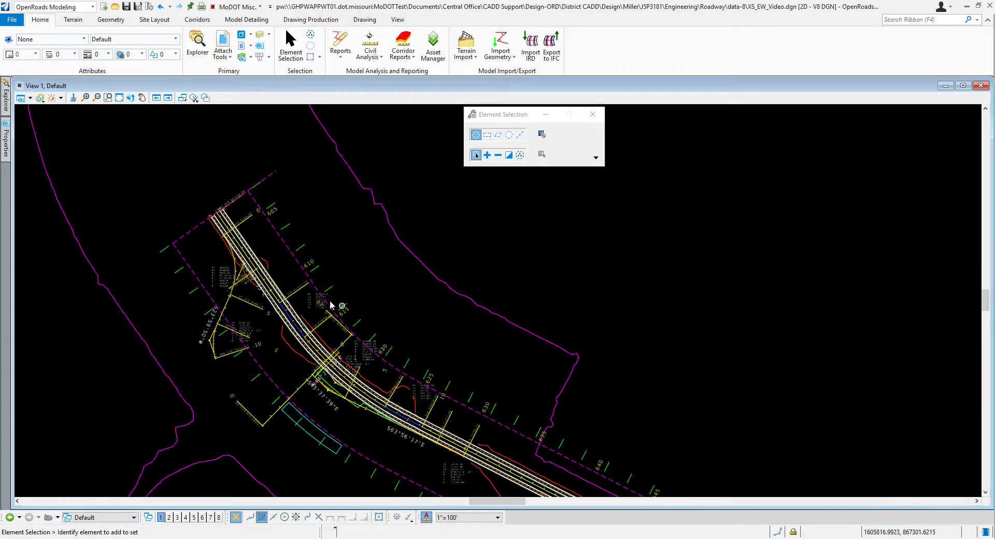
pyautogui.scroll(-1, 316, 278)
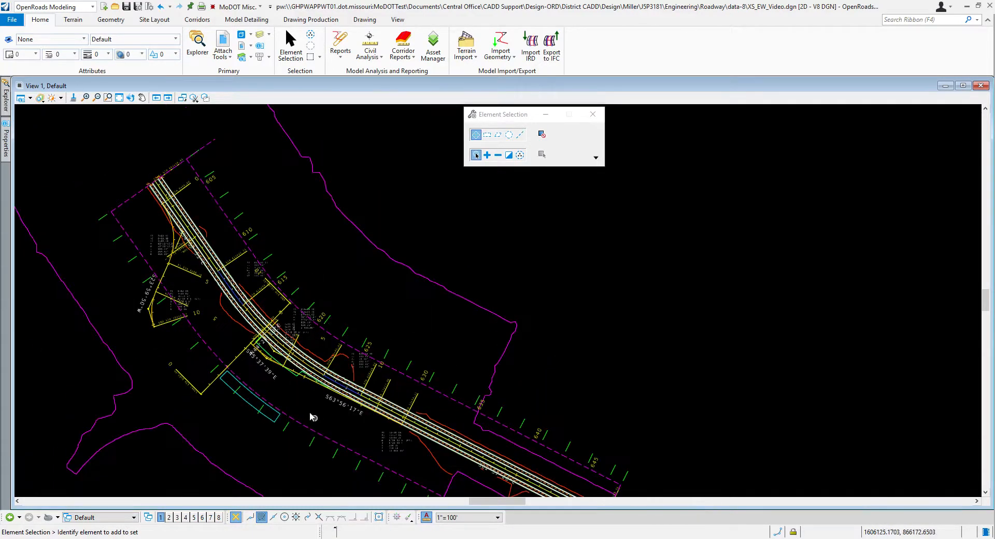
pyautogui.scroll(1, 288, 390)
pyautogui.scroll(4, 289, 393)
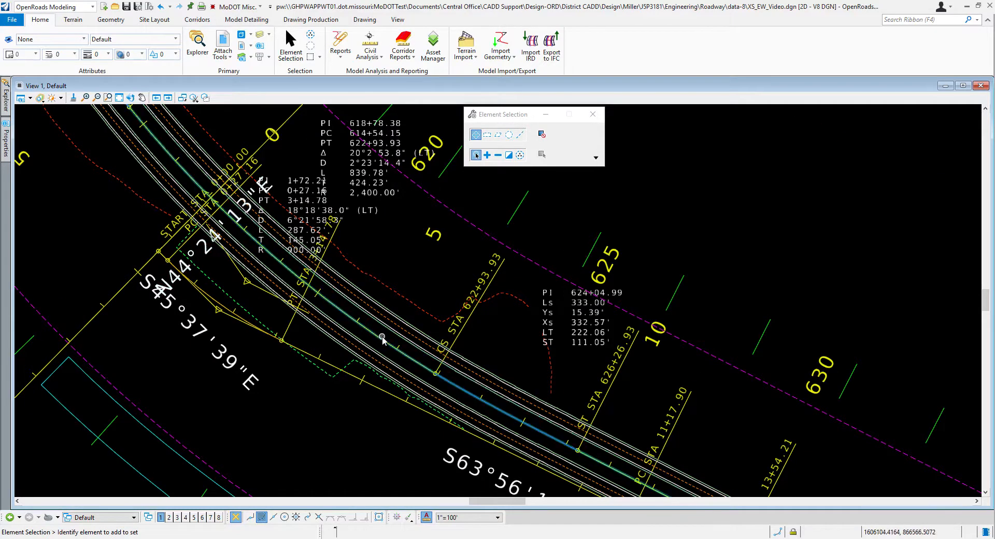
pyautogui.scroll(-2, 345, 342)
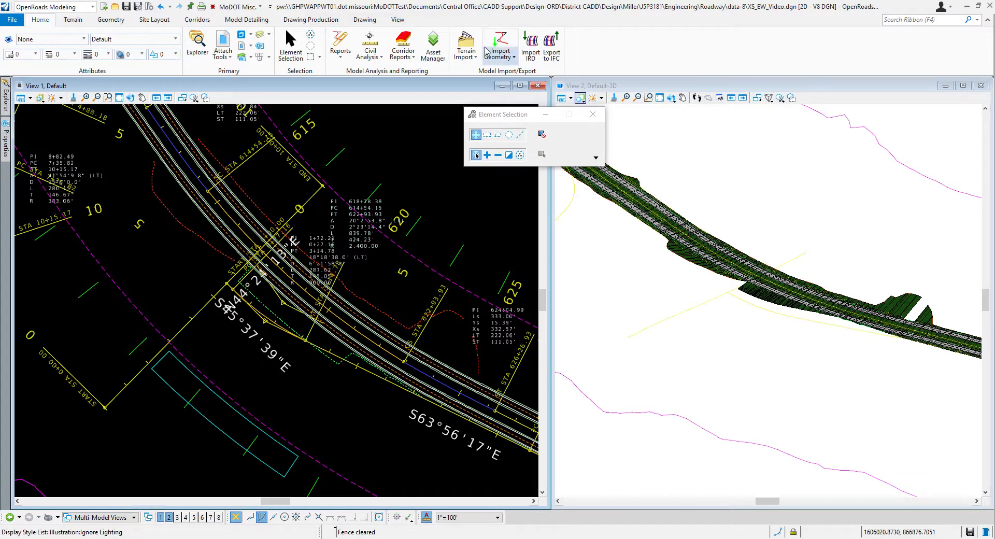
pyautogui.scroll(4, 843, 305)
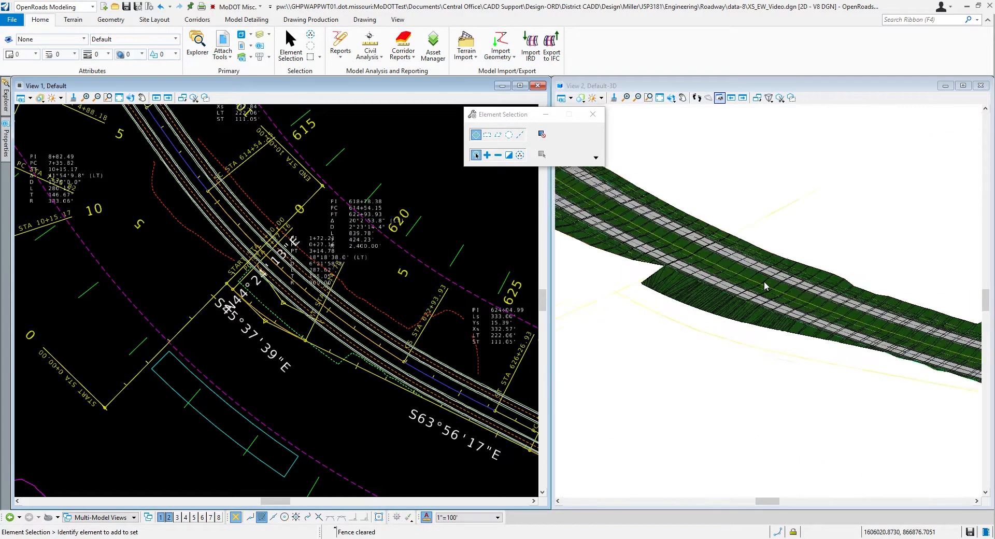
pyautogui.scroll(2, 735, 297)
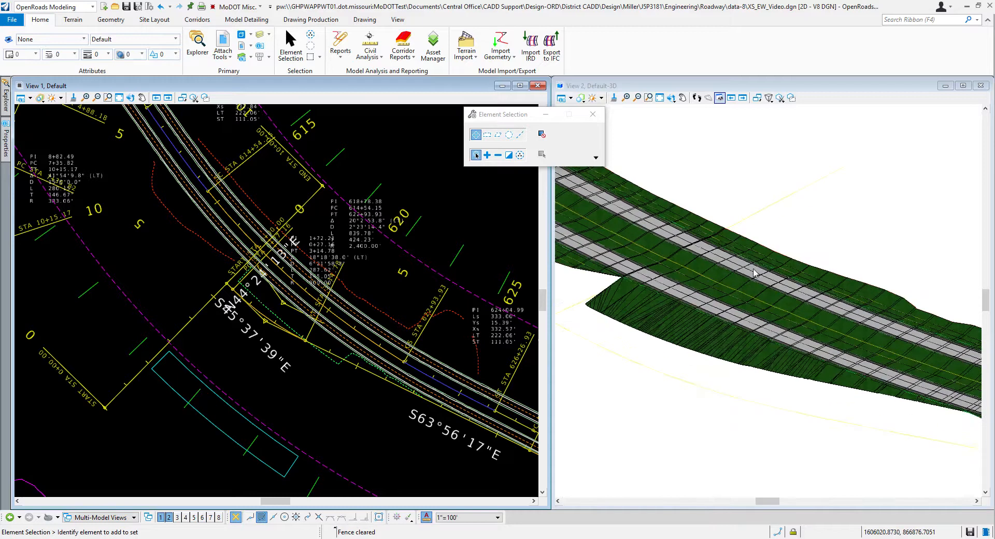
pyautogui.scroll(-2, 753, 328)
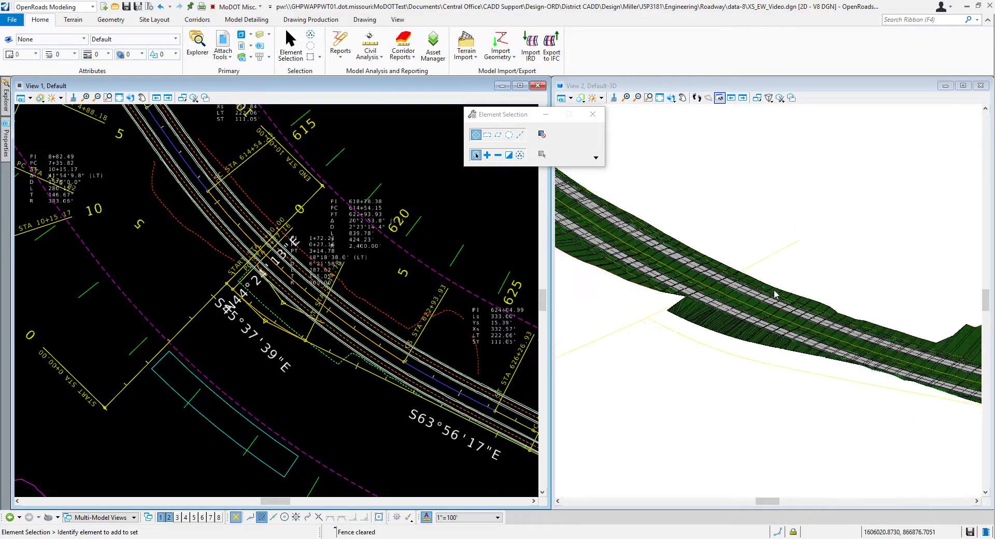
pyautogui.scroll(1, 776, 293)
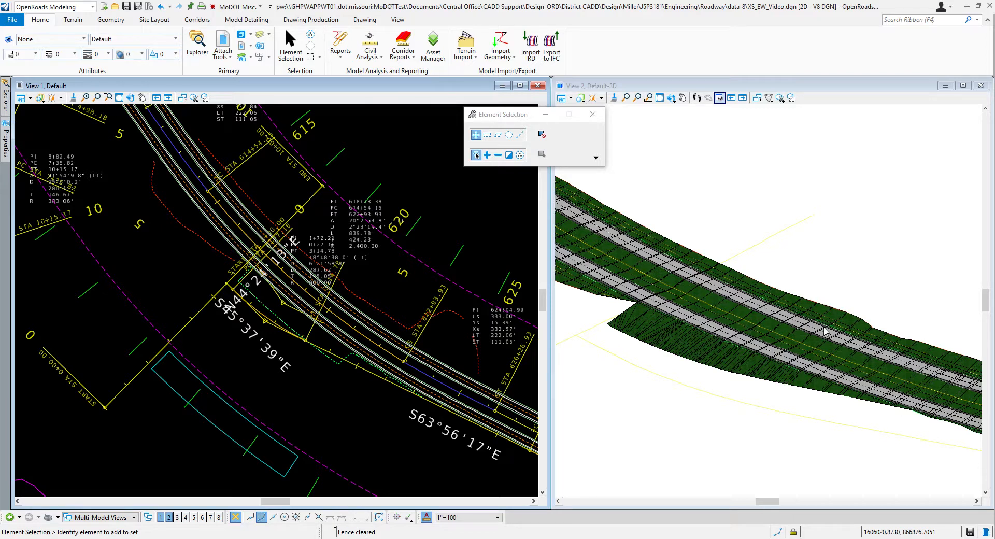
pyautogui.scroll(2, 352, 319)
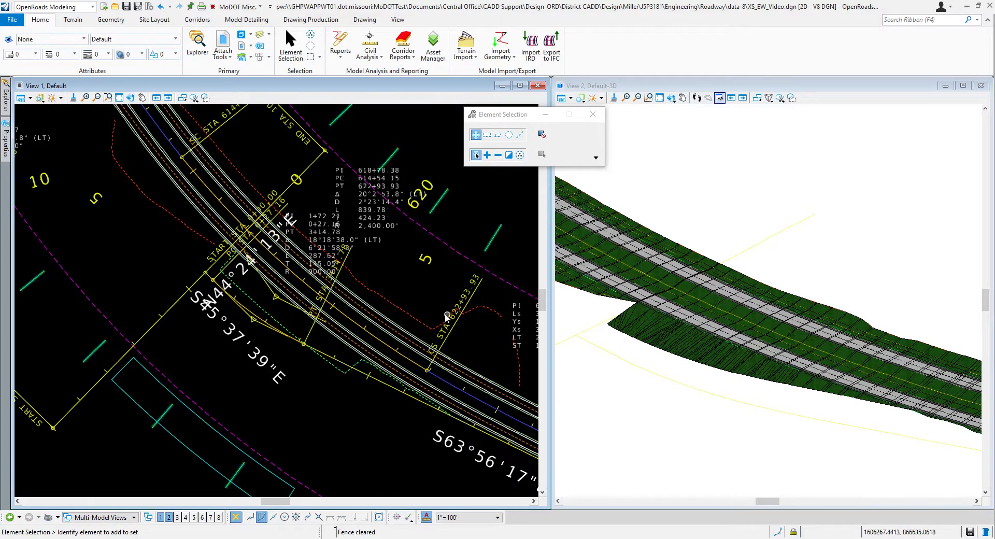
pyautogui.scroll(-2, 351, 318)
pyautogui.scroll(1, 392, 318)
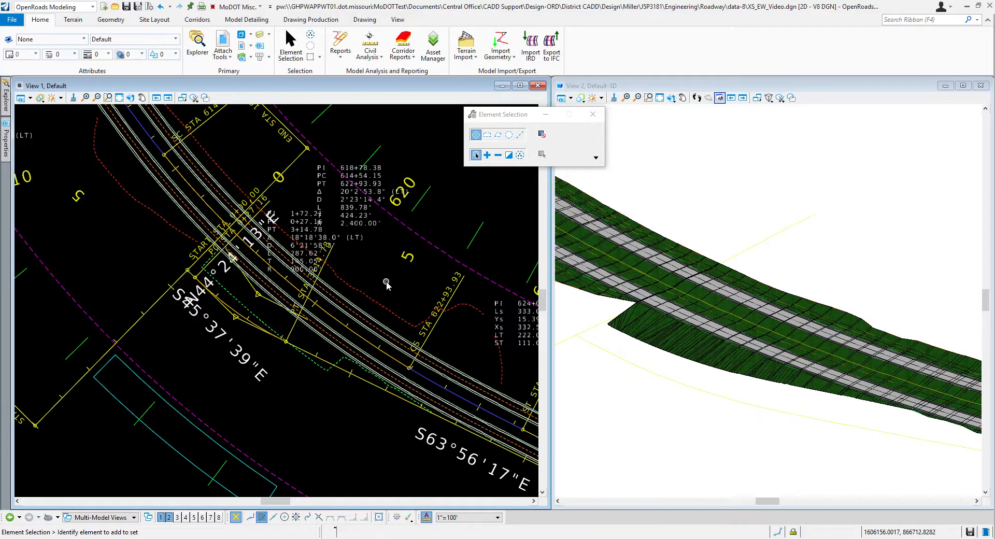
# Start a civil cross section named boundary placement with the D Size XS Sheet - 10 Scale drawing seed.
pyautogui.moveTo(496, 120); pyautogui.dragTo(830, 98)
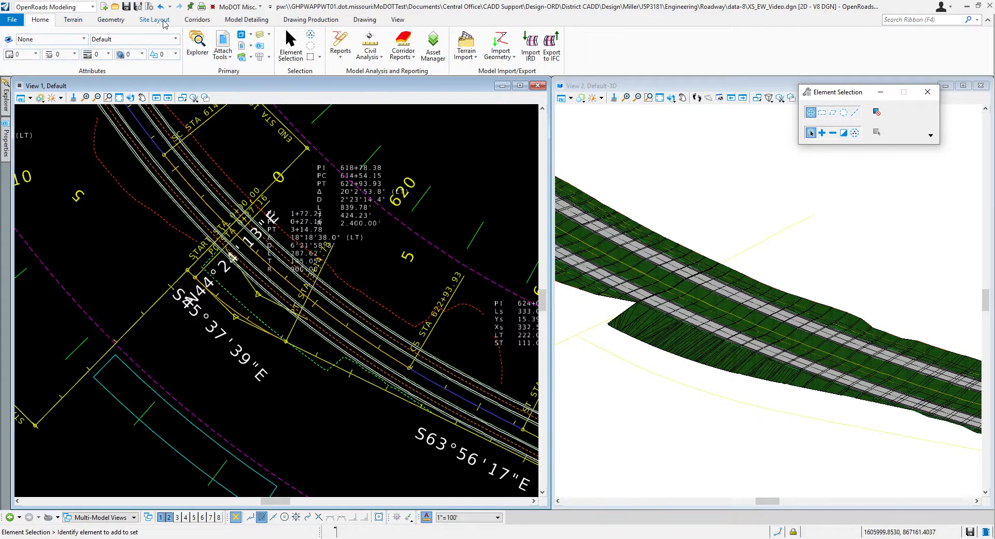
pyautogui.click(313, 21)
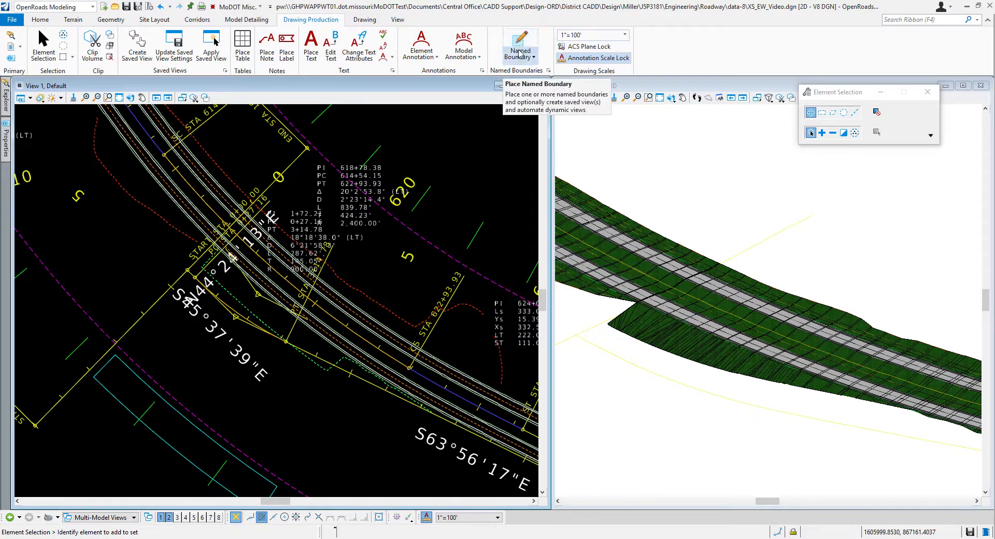
pyautogui.click(521, 42)
pyautogui.moveTo(797, 97); pyautogui.dragTo(459, 117)
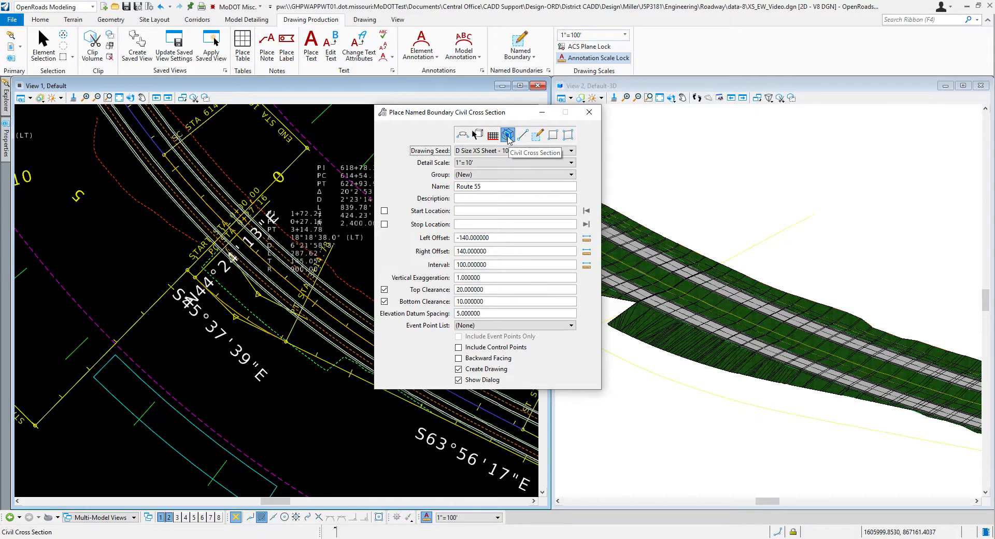
pyautogui.click(503, 151)
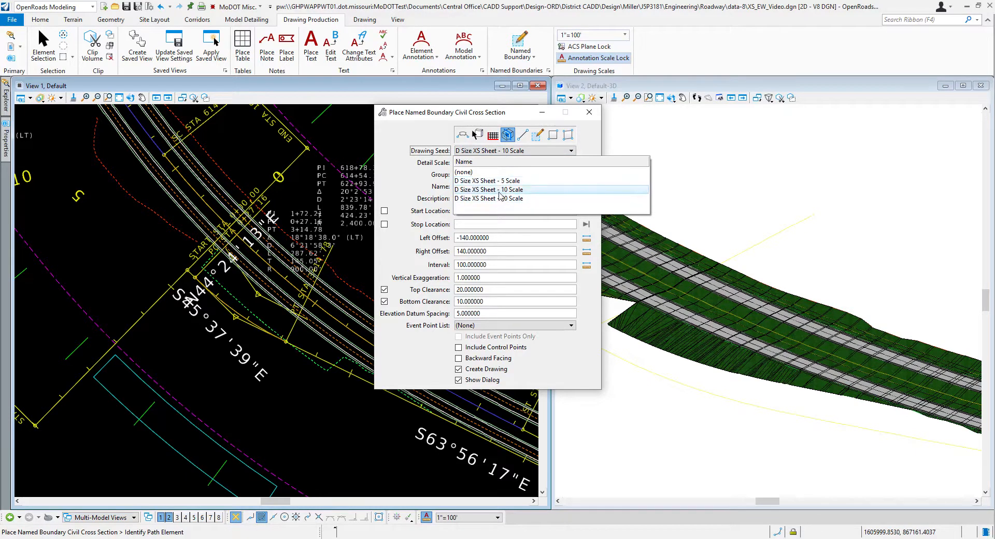
pyautogui.click(490, 190)
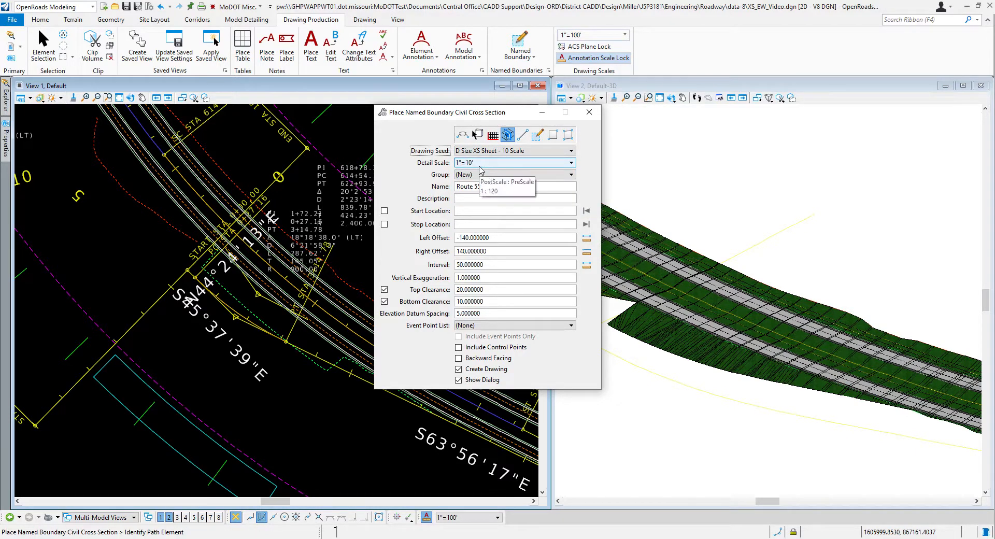
pyautogui.moveTo(463, 117); pyautogui.dragTo(492, 43)
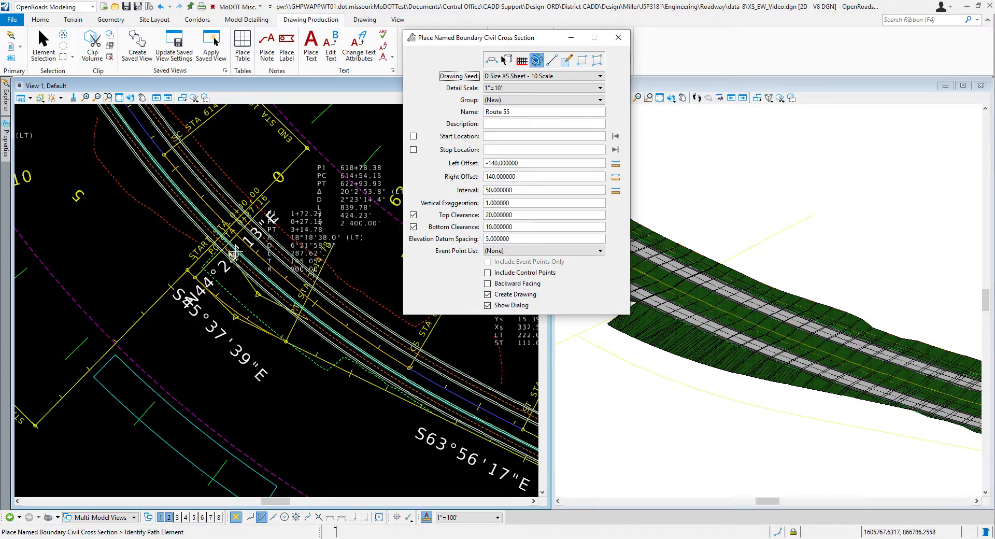
# Pick the Route 54 alignment as the boundary path and fix the start location at 617+00 R2.
pyautogui.click(214, 209)
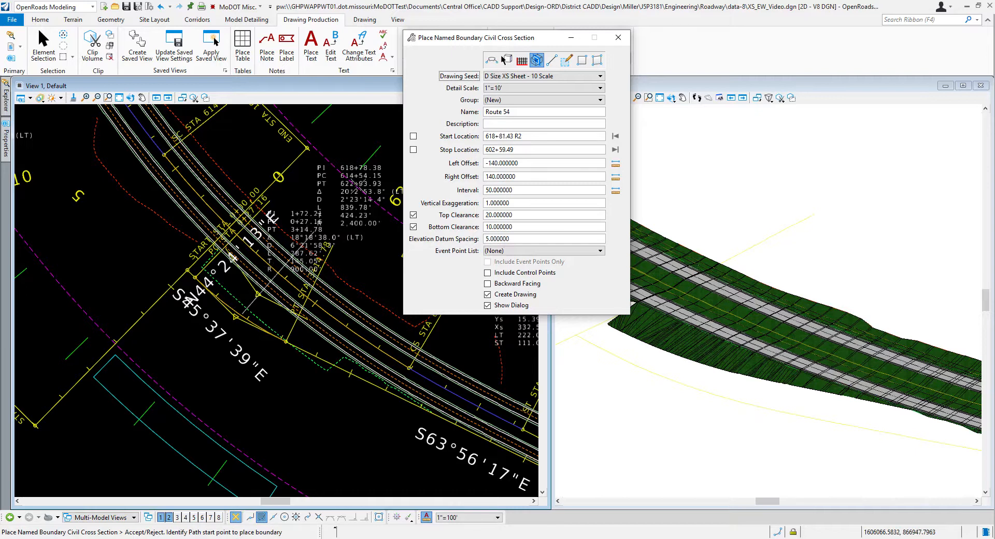
pyautogui.scroll(-3, 284, 278)
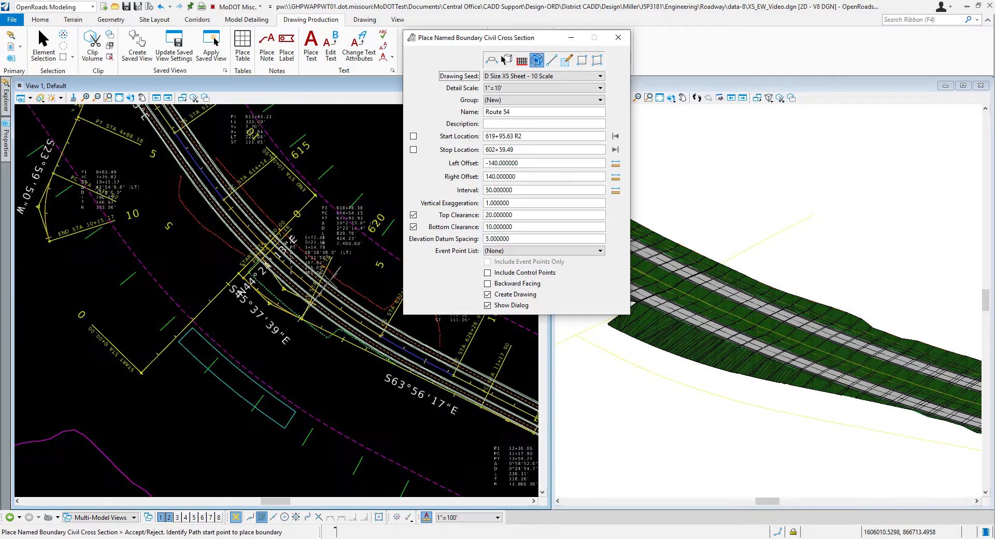
pyautogui.scroll(4, 239, 228)
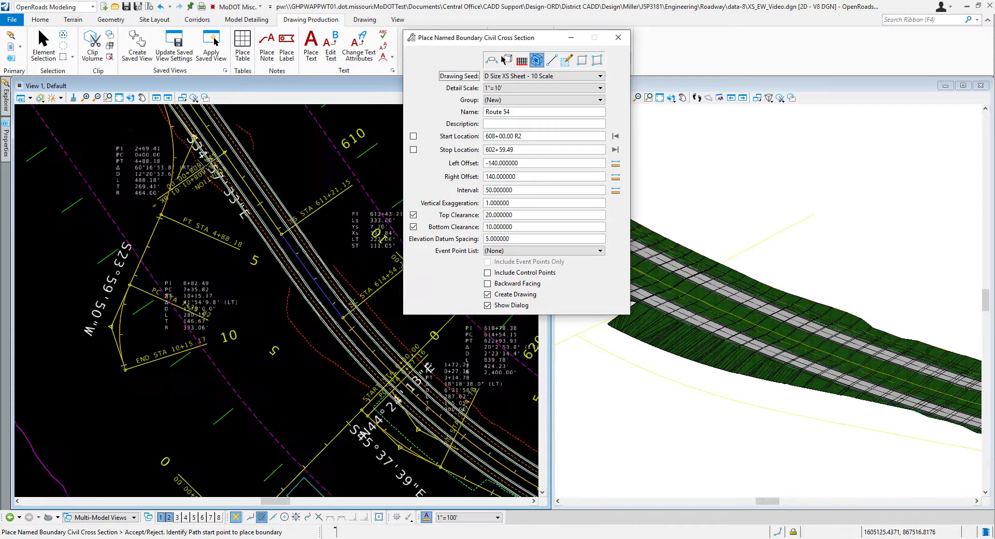
pyautogui.scroll(-2, 139, 190)
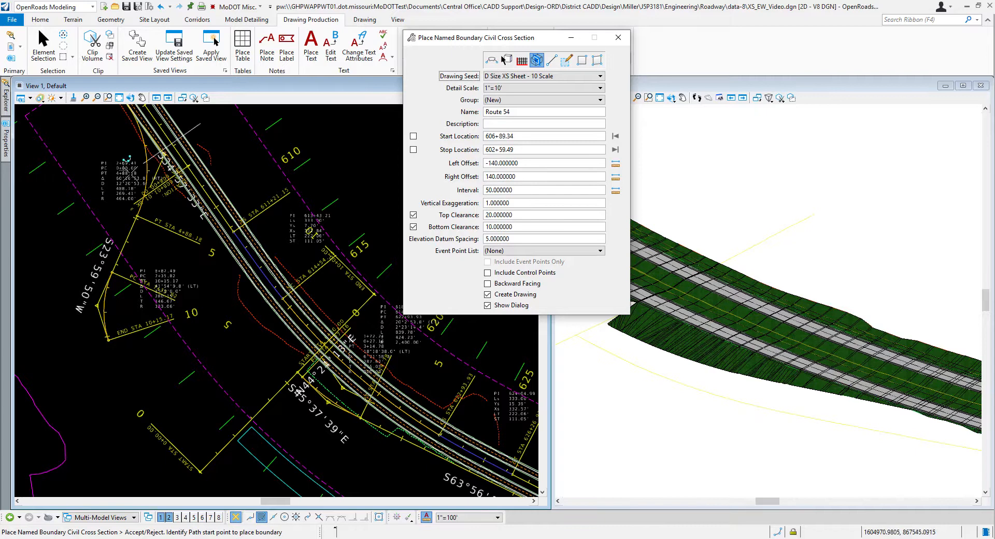
pyautogui.scroll(-1, 254, 338)
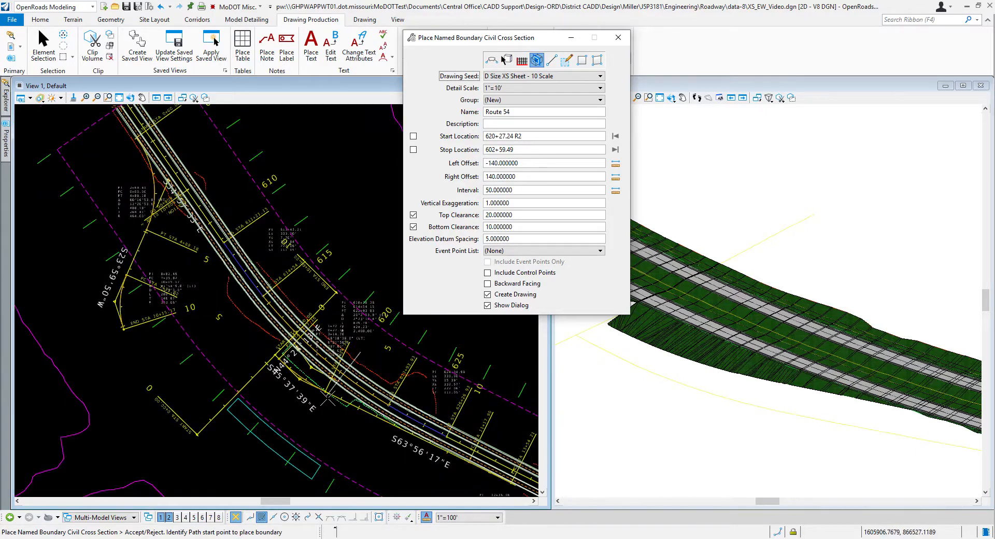
pyautogui.scroll(1, 338, 392)
pyautogui.scroll(1, 355, 394)
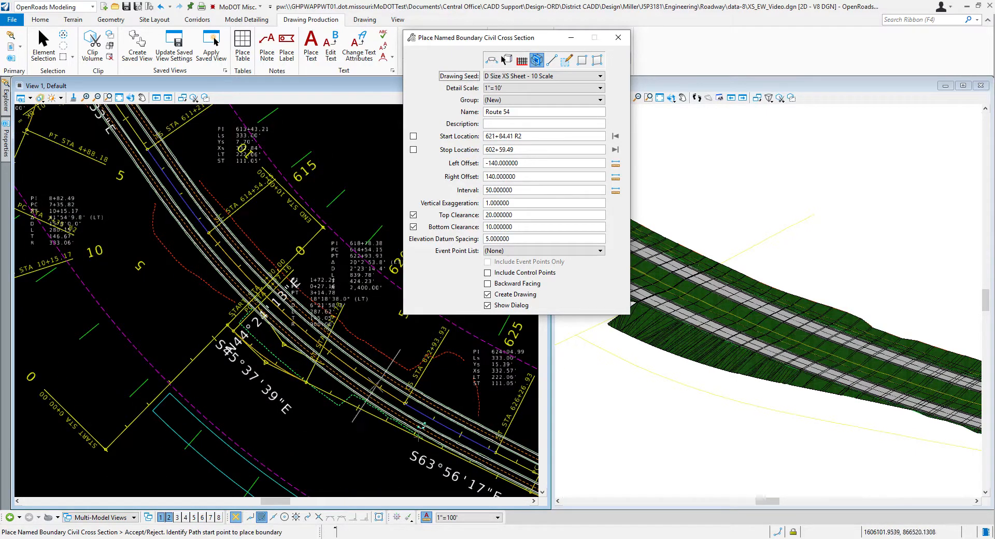
pyautogui.click(529, 139)
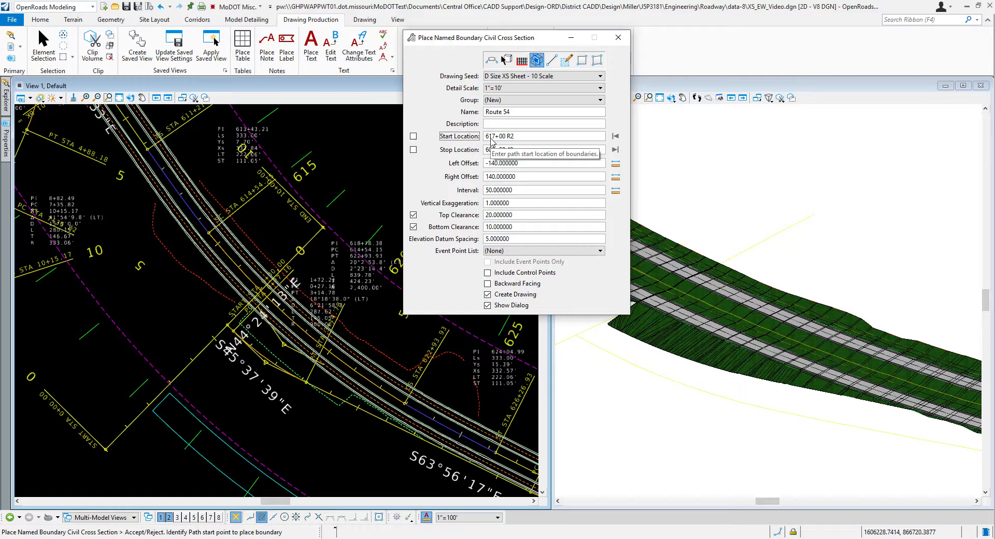
pyautogui.press('Tab')
pyautogui.click(264, 225)
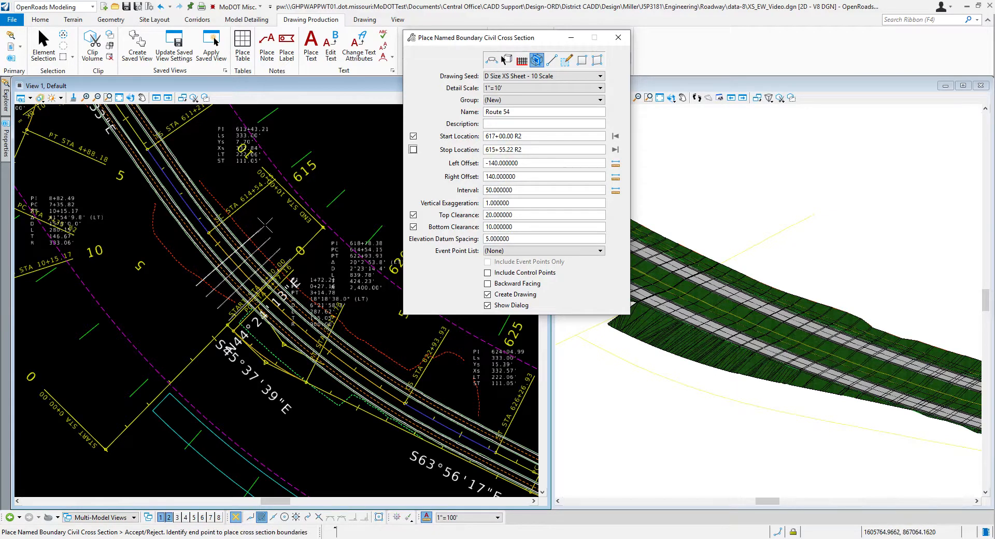
# Fix the stop location at 622+00.00 R2 and place the Route 54 cross section boundaries in the plan view.
pyautogui.scroll(-1, 132, 286)
pyautogui.scroll(1, 330, 370)
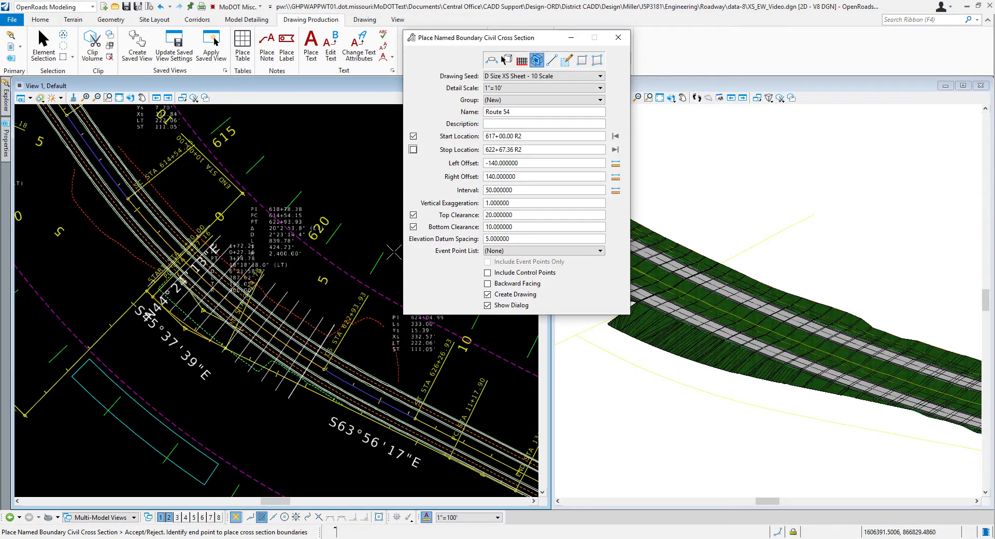
pyautogui.moveTo(522, 150); pyautogui.dragTo(496, 150)
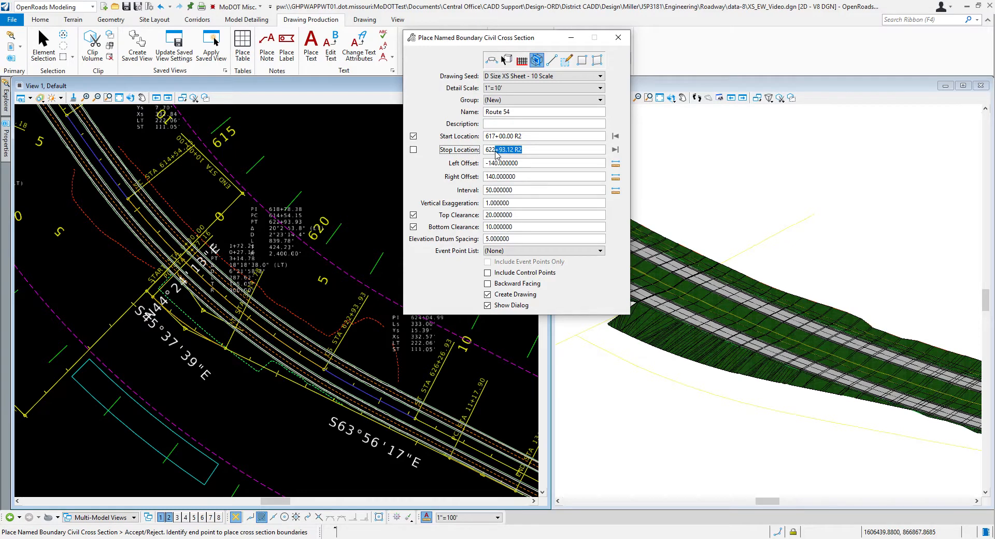
pyautogui.write('+00')
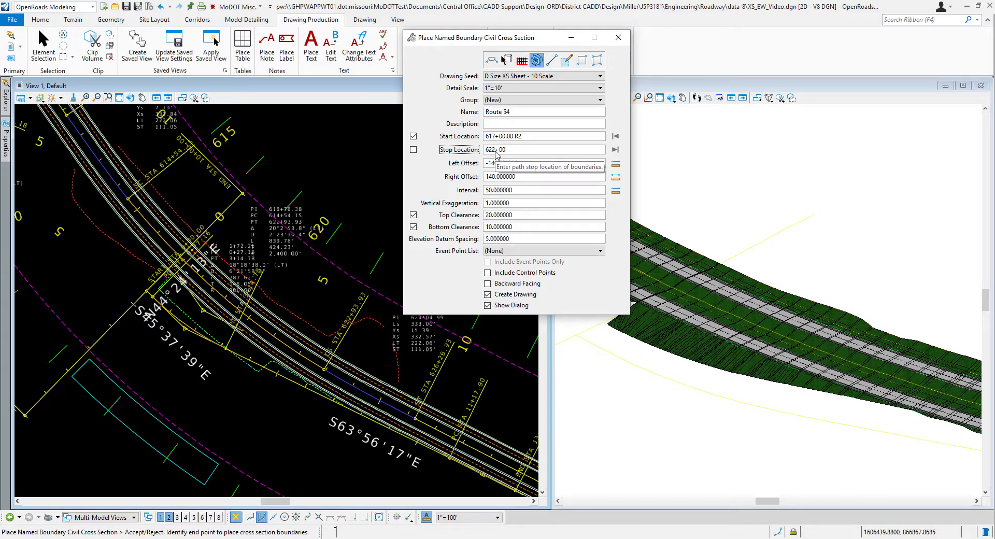
pyautogui.write('.00 R2')
pyautogui.press('Tab')
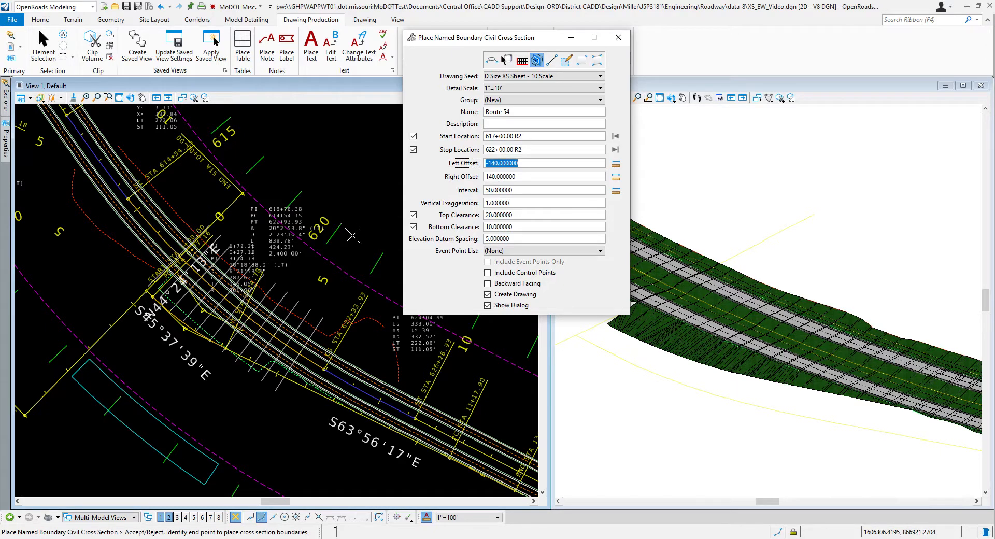
pyautogui.scroll(1, 196, 340)
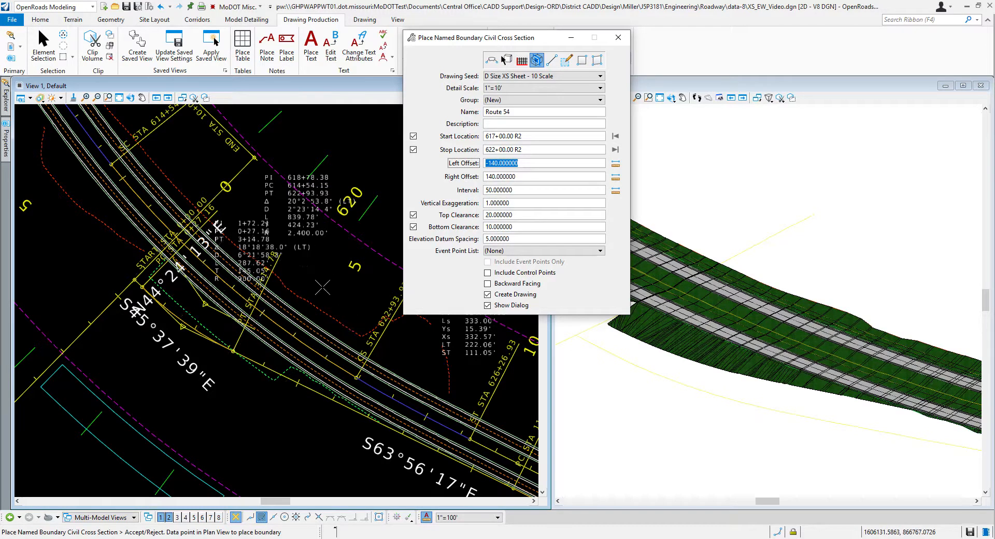
pyautogui.click(319, 306)
# Create the cross section drawings with the XS Annotation w/o Grid annotation group, leaving the model-opening option off.
pyautogui.moveTo(462, 68)
pyautogui.mouseDown()
pyautogui.moveTo(200, 81)
pyautogui.moveTo(446, 76)
pyautogui.moveTo(465, 64)
pyautogui.moveTo(714, 87)
pyautogui.moveTo(459, 59)
pyautogui.mouseUp()
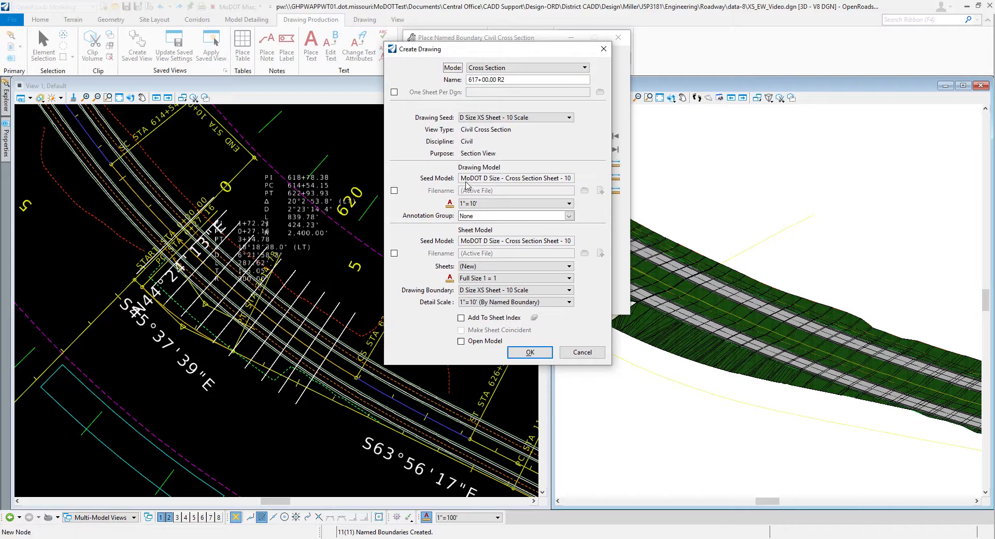
pyautogui.click(569, 215)
pyautogui.click(464, 235)
pyautogui.click(473, 242)
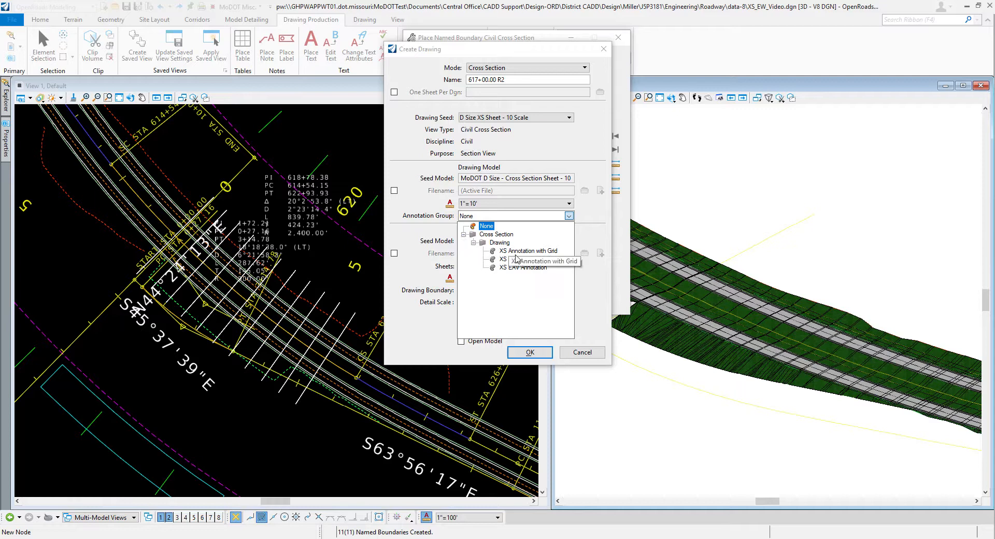
pyautogui.click(529, 259)
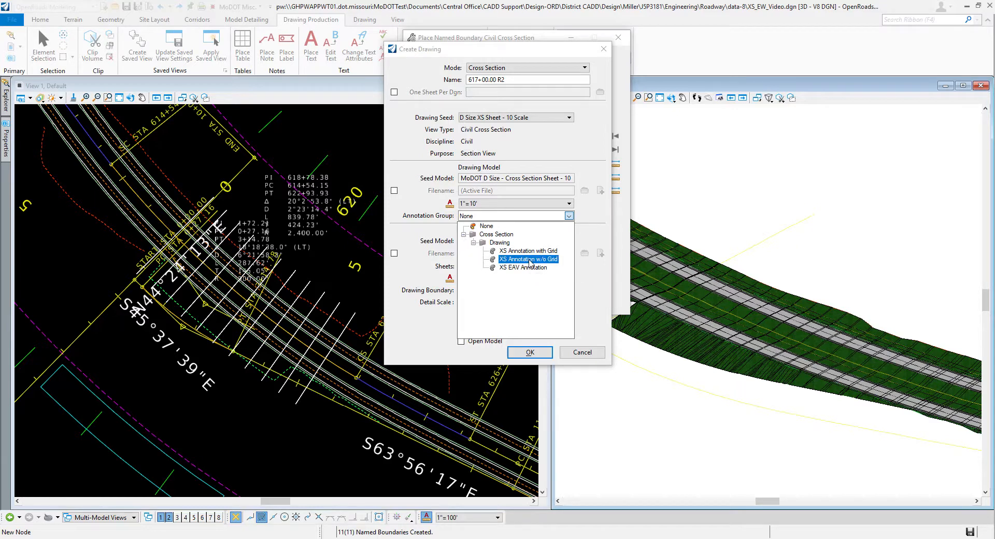
pyautogui.click(529, 259)
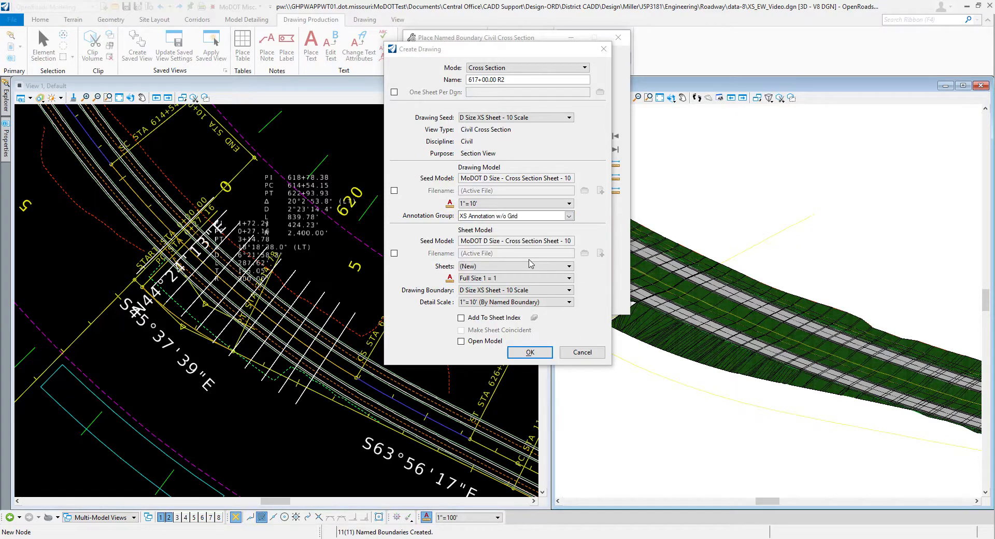
pyautogui.click(464, 341)
pyautogui.click(463, 342)
pyautogui.click(529, 356)
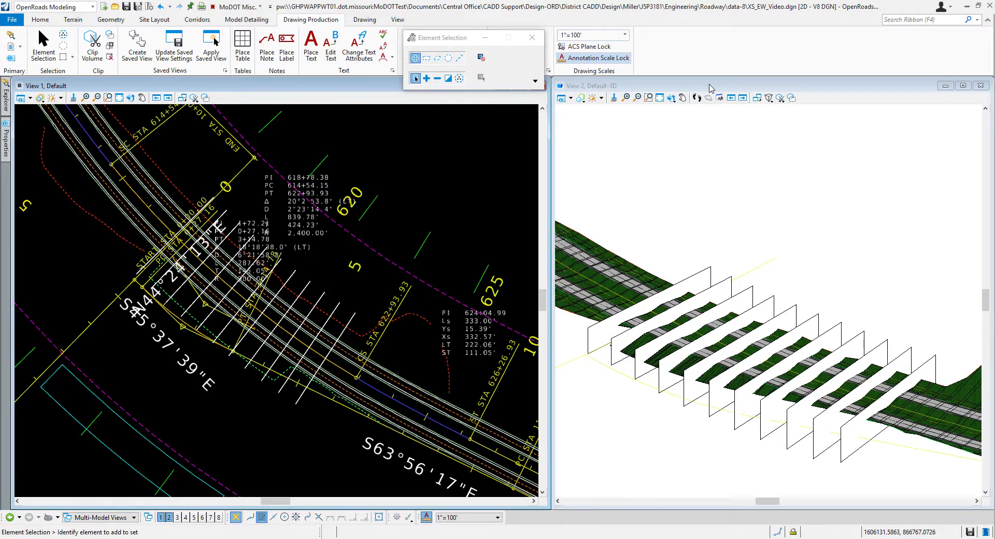
# Turn on transparency in the Default-3D view and inspect the cross section boundaries along the corridor.
pyautogui.click(710, 87)
pyautogui.click(571, 99)
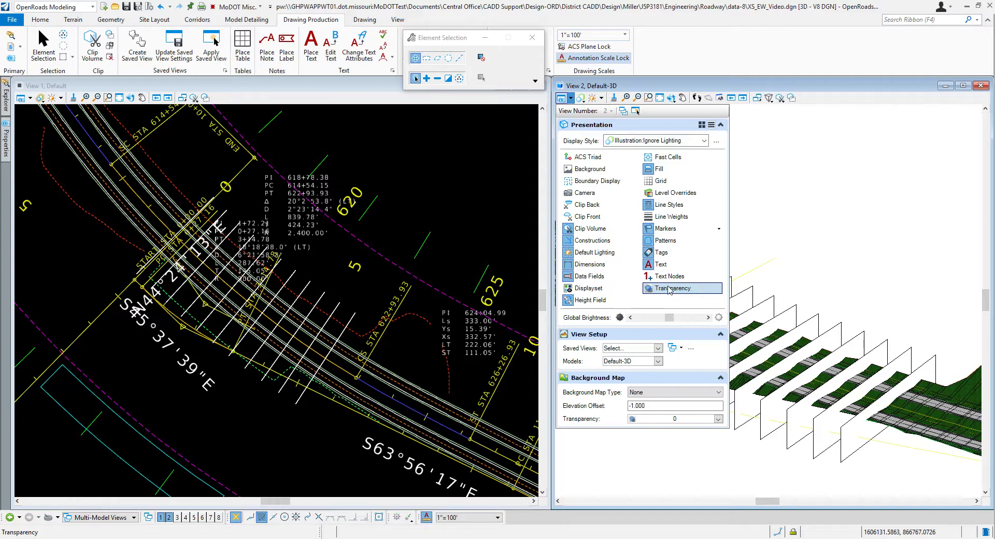
pyautogui.click(676, 289)
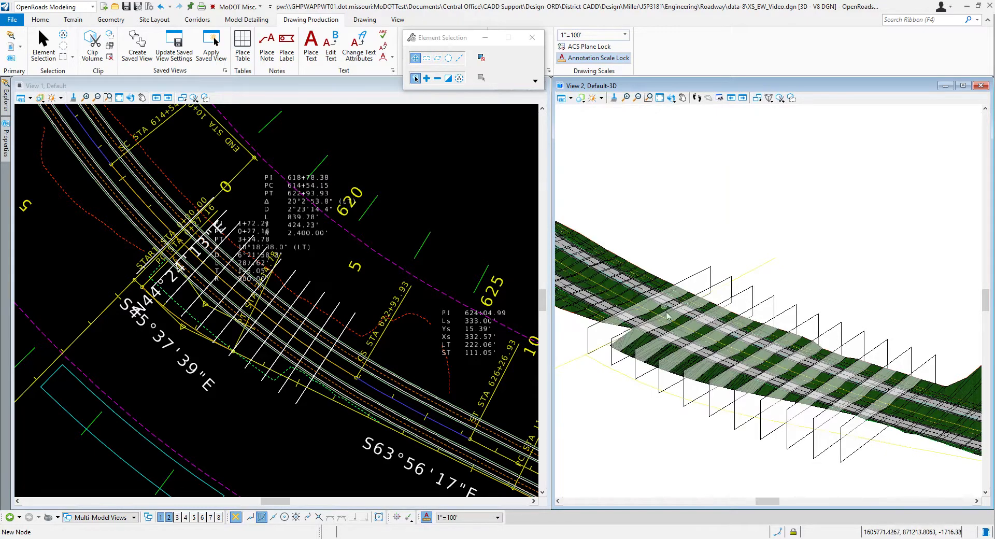
pyautogui.scroll(-1, 771, 368)
pyautogui.scroll(1, 720, 363)
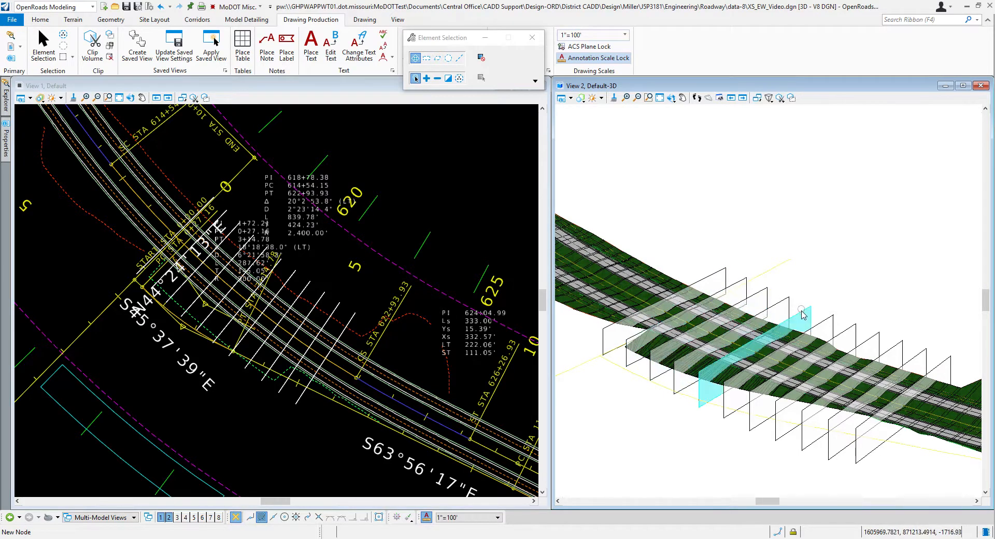
pyautogui.moveTo(828, 320)
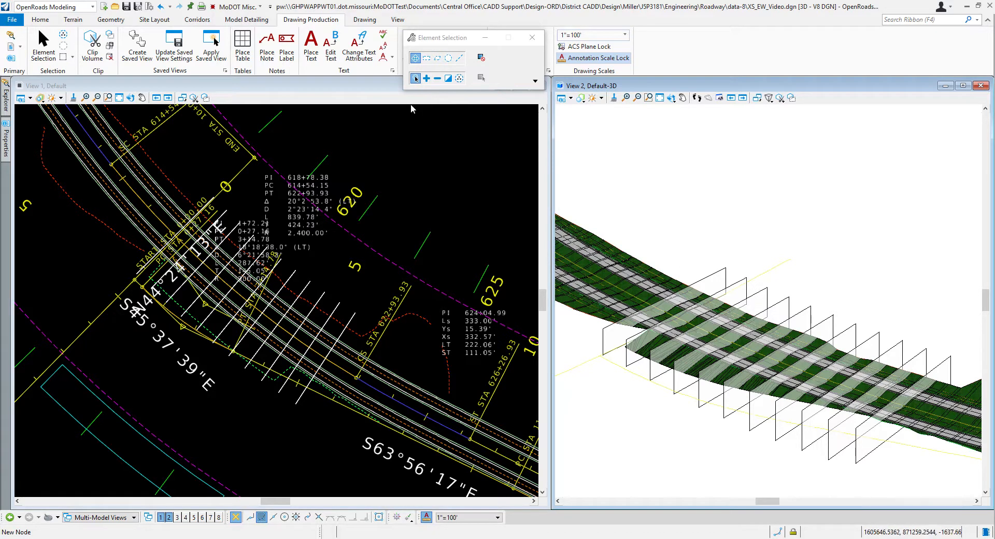
# Create cut and fill volumes with the Volumes_Cut and Volumes_Fill feature definitions, leaving the unsuitable, custom and substrata computations off.
pyautogui.click(350, 120)
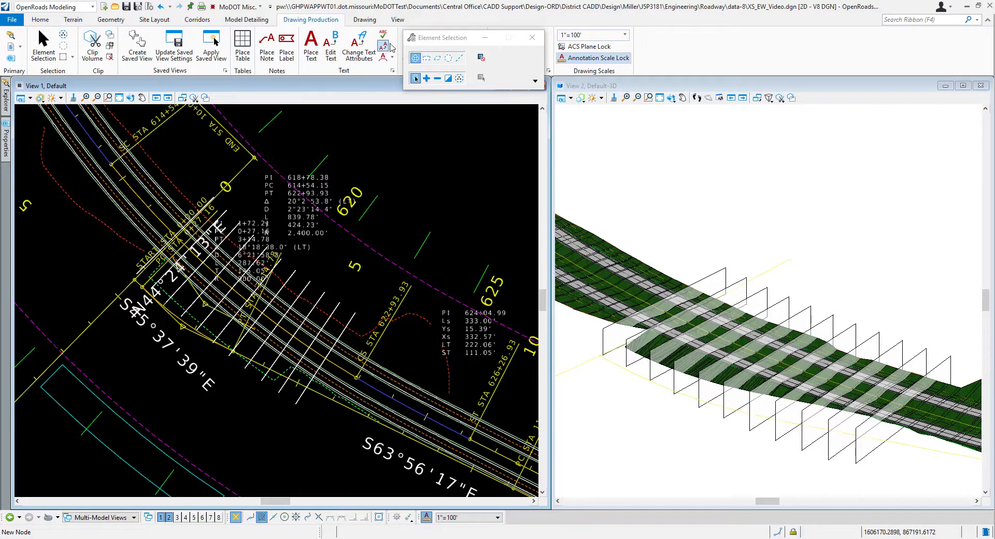
pyautogui.moveTo(453, 39); pyautogui.dragTo(456, 120)
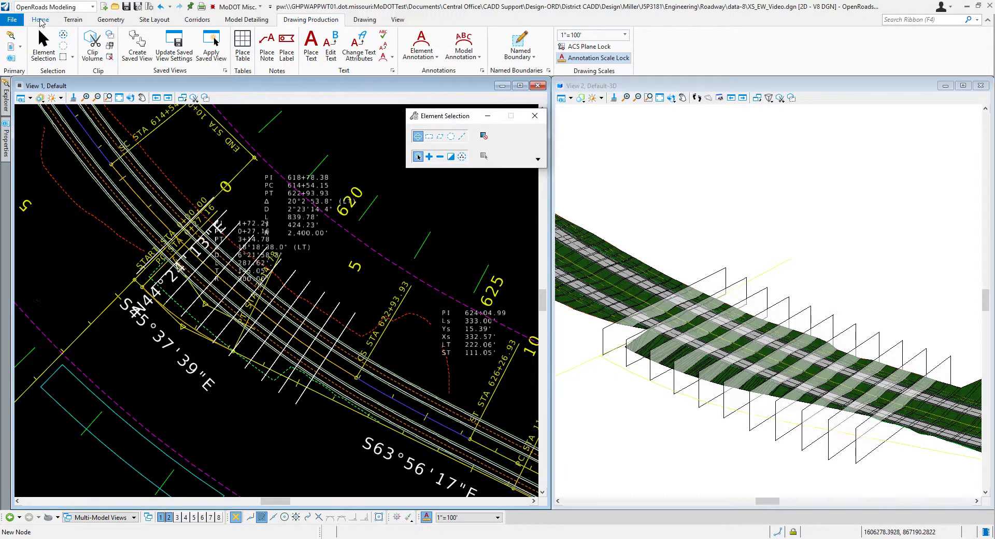
pyautogui.click(40, 19)
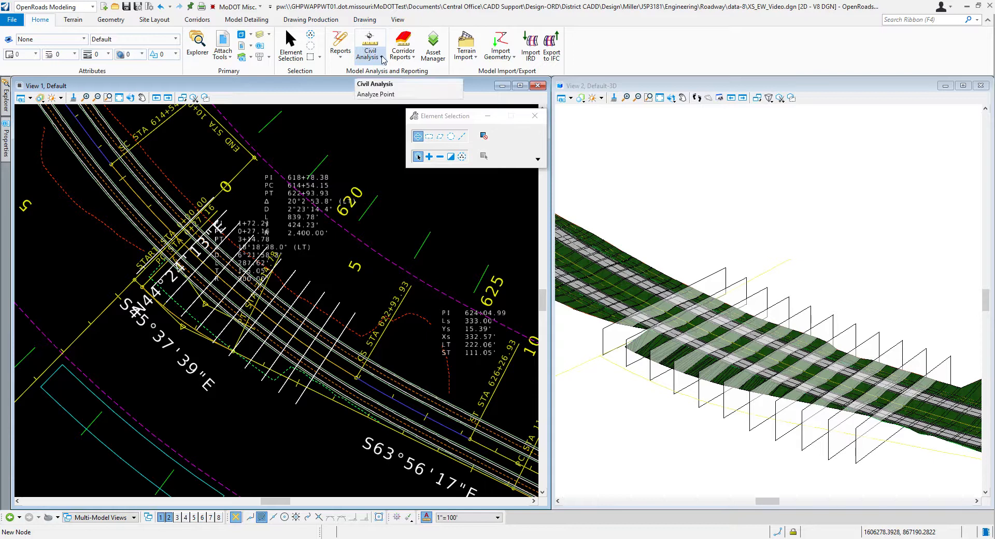
pyautogui.click(382, 58)
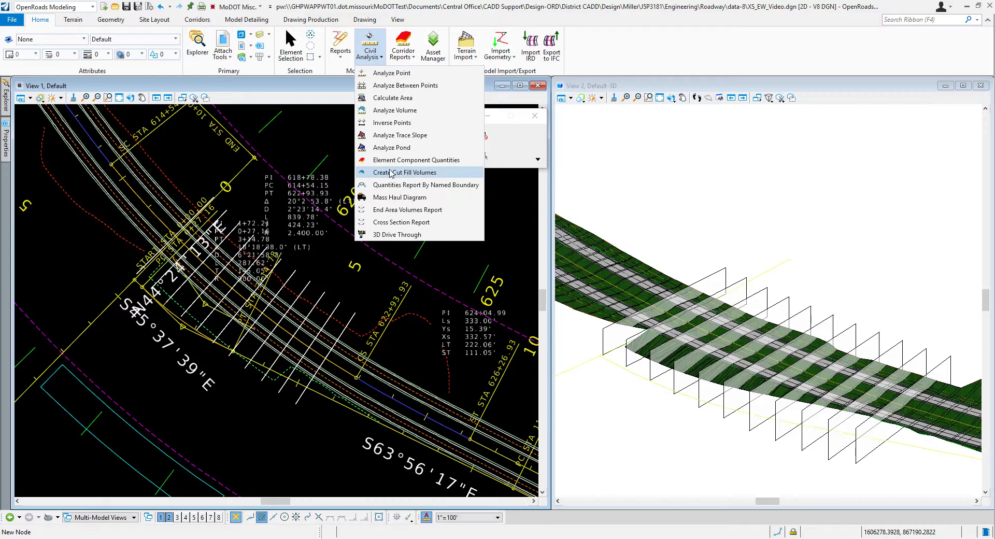
pyautogui.click(399, 176)
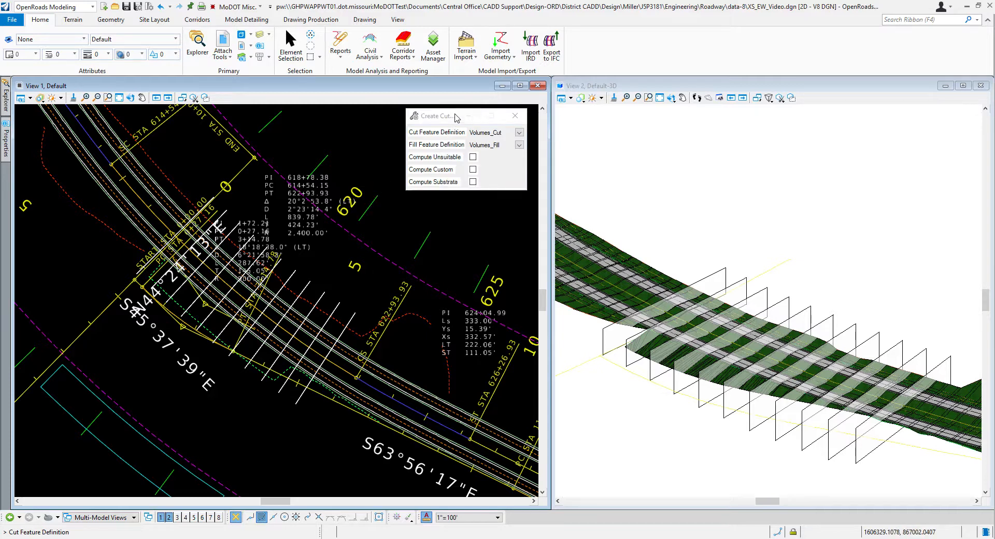
pyautogui.moveTo(440, 120); pyautogui.dragTo(365, 115)
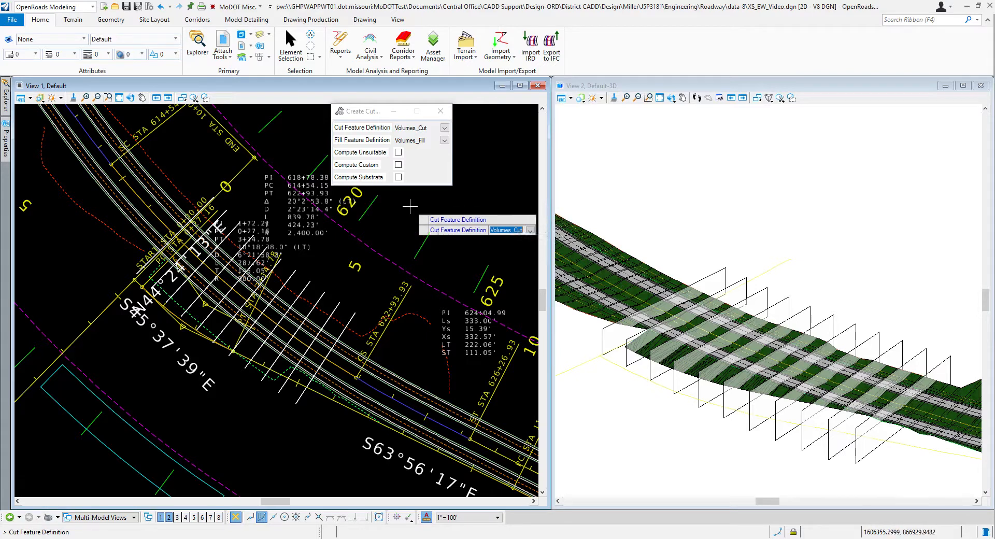
pyautogui.click(399, 210)
pyautogui.click(399, 209)
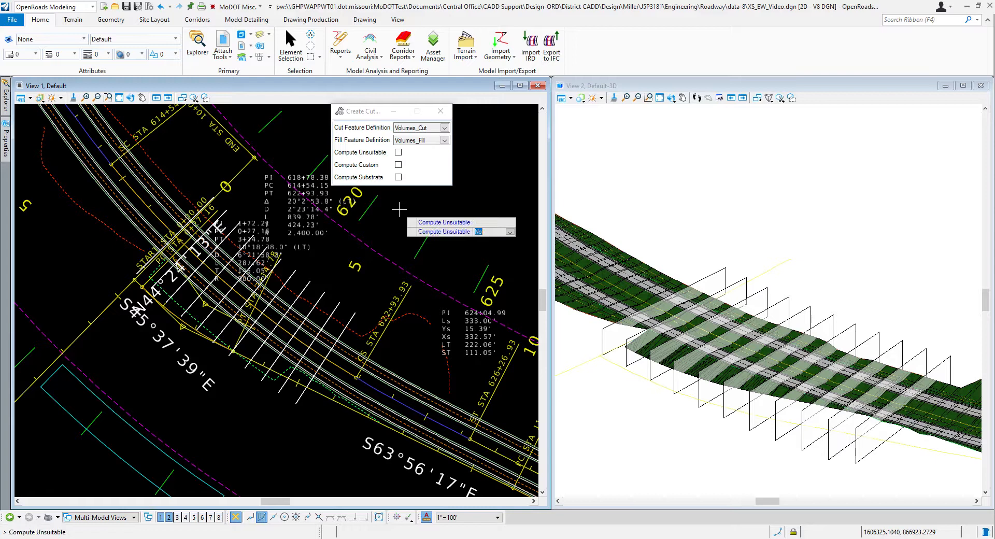
pyautogui.click(399, 209)
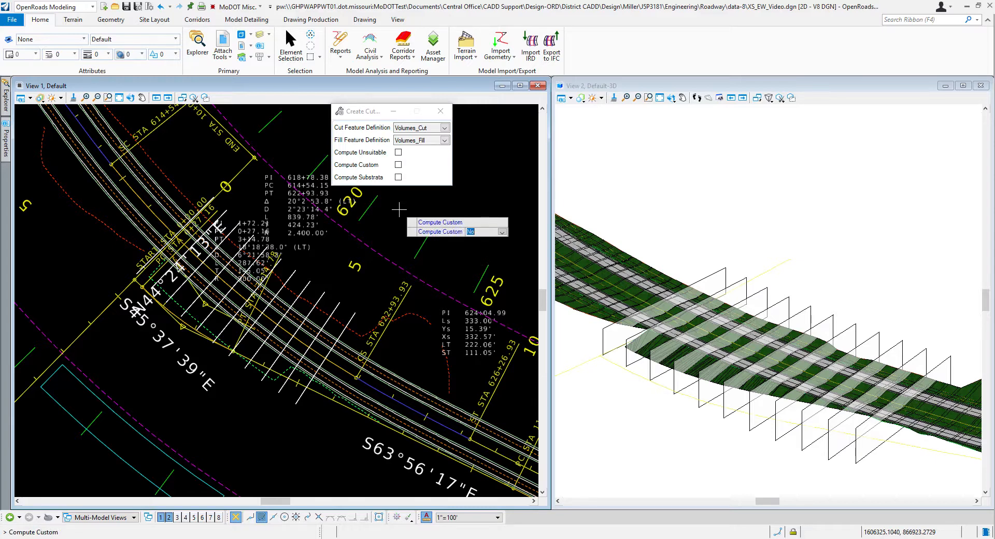
pyautogui.click(399, 209)
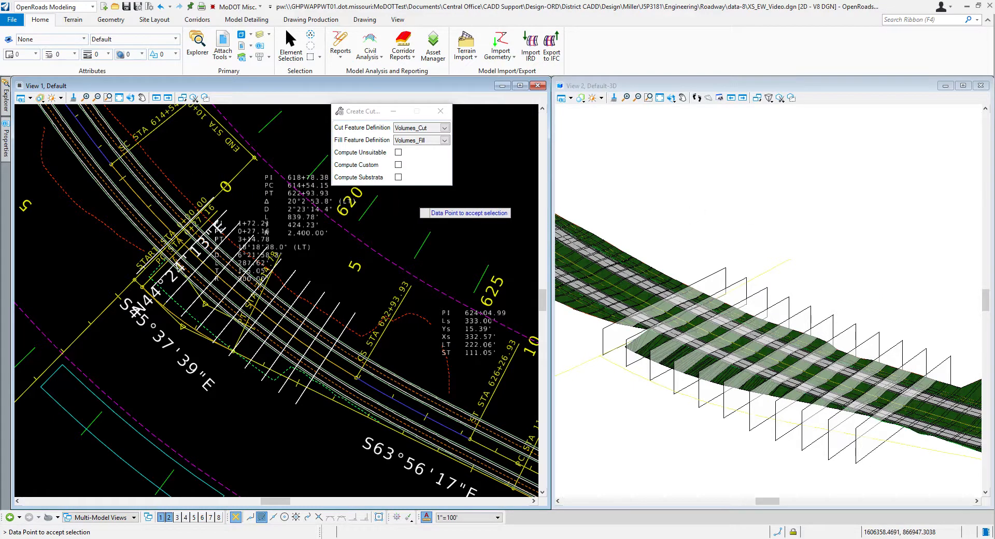
pyautogui.moveTo(994, 249); pyautogui.dragTo(448, 227)
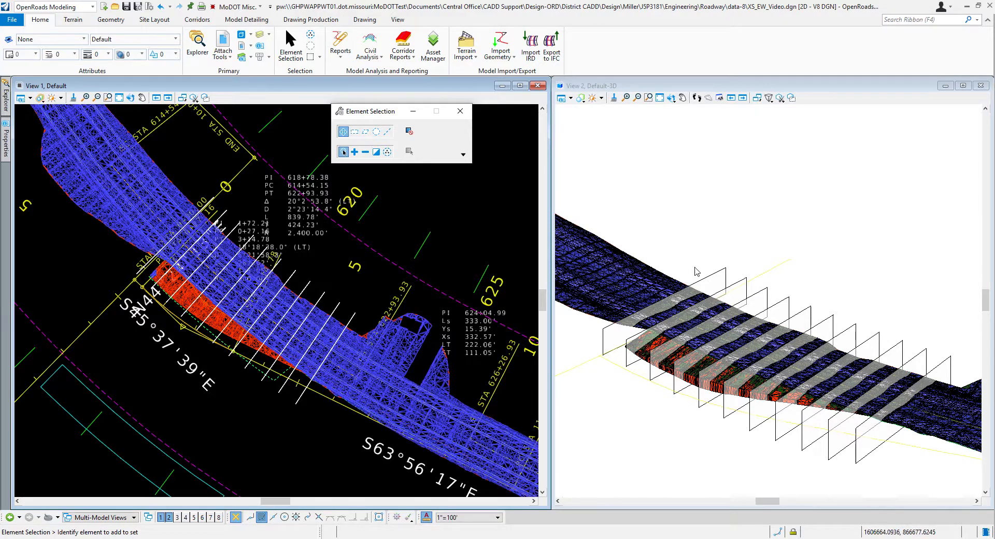
# Inspect the generated cut and fill volume meshes in the plan view by selecting each one, and clear the selection.
pyautogui.scroll(-1, 637, 265)
pyautogui.scroll(1, 745, 308)
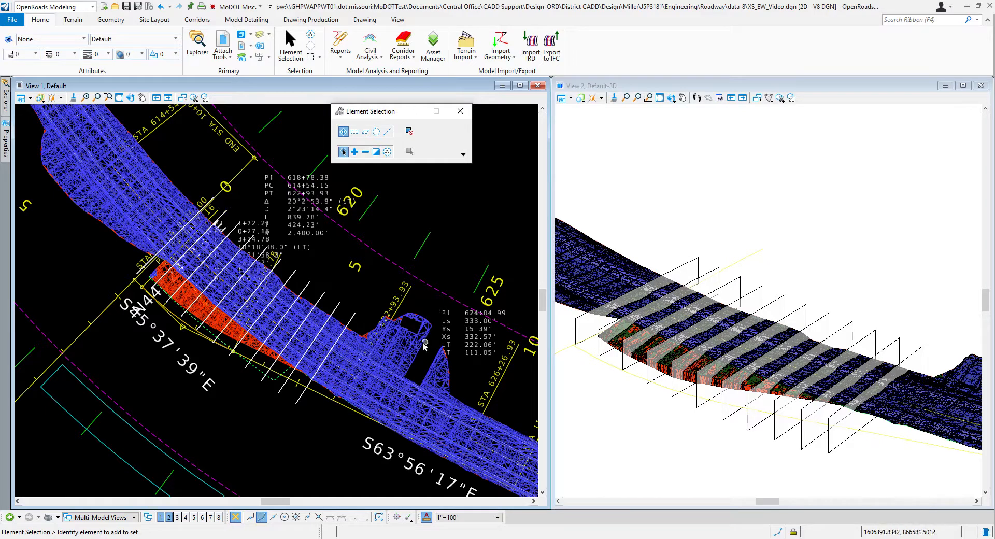
pyautogui.scroll(-1, 337, 262)
pyautogui.scroll(2, 383, 311)
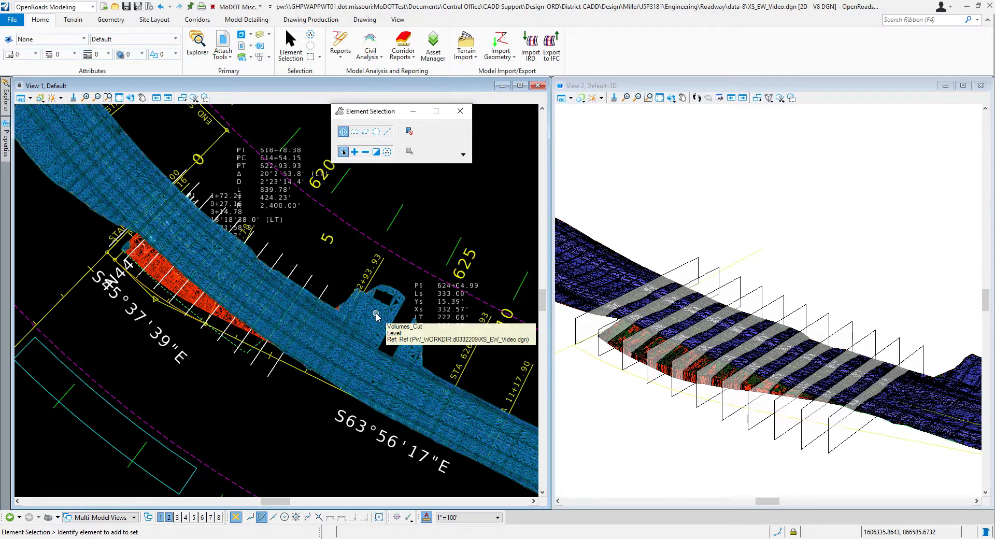
pyautogui.click(376, 315)
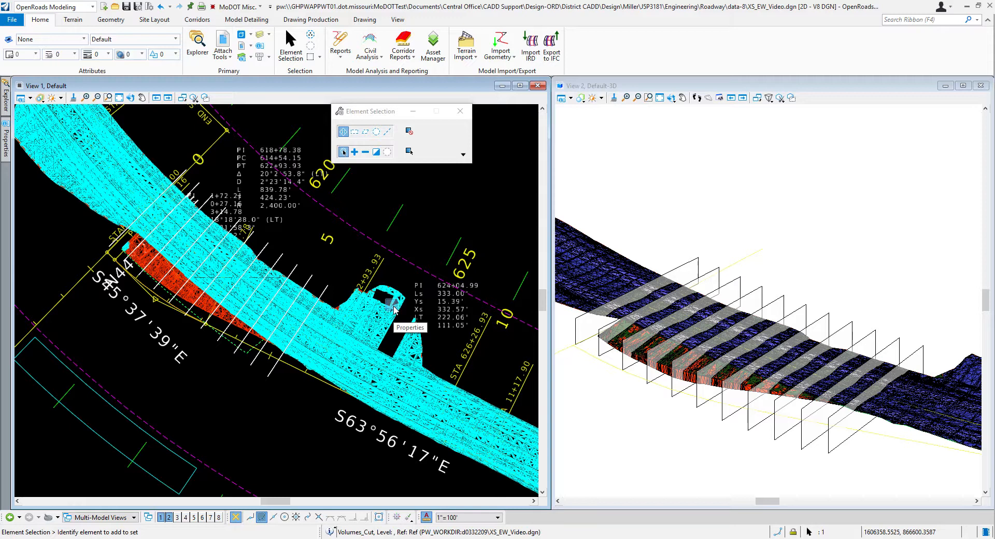
pyautogui.moveTo(394, 309)
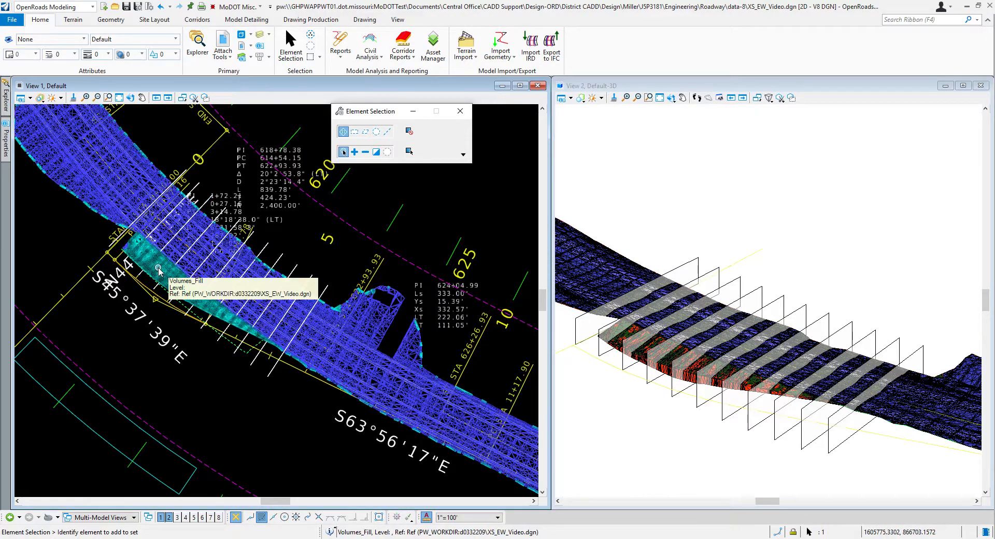
pyautogui.click(159, 269)
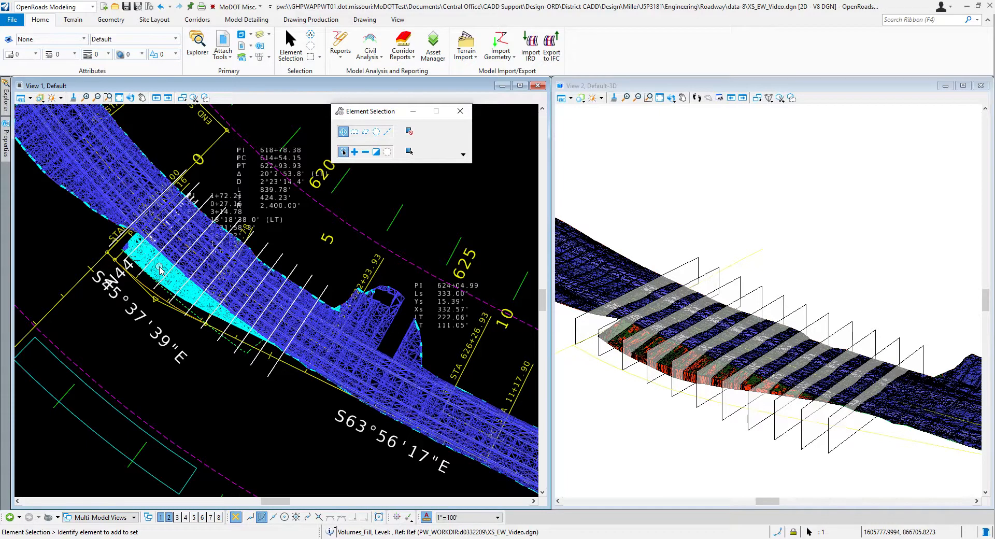
pyautogui.click(7, 148)
pyautogui.click(293, 243)
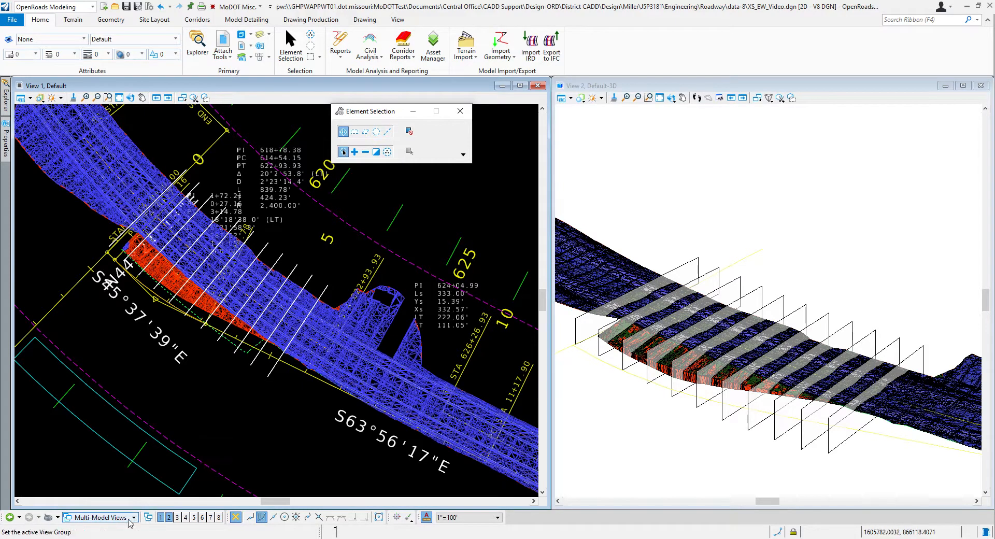
# Open the 618+00.00 R2 cross section view and examine its cut and fill areas.
pyautogui.click(127, 517)
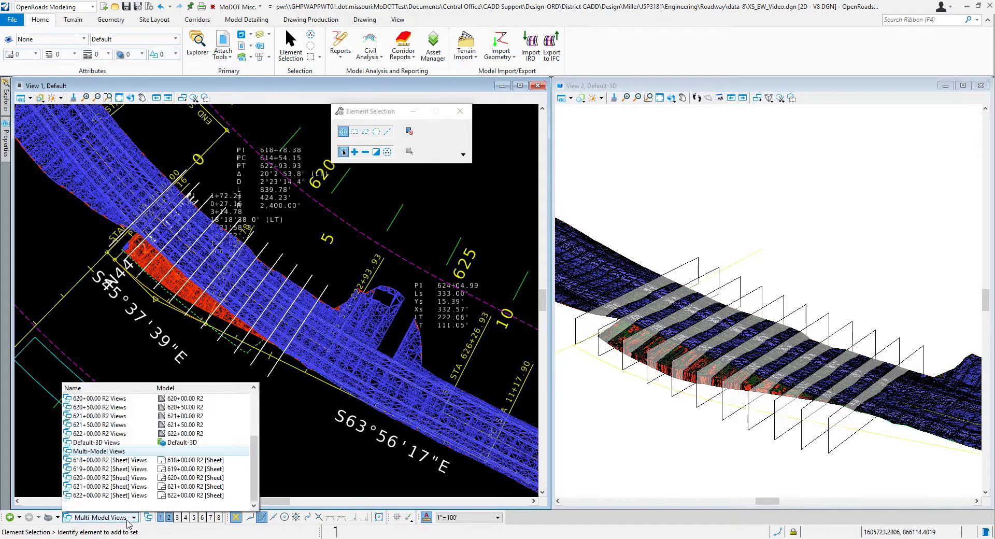
pyautogui.scroll(3, 114, 446)
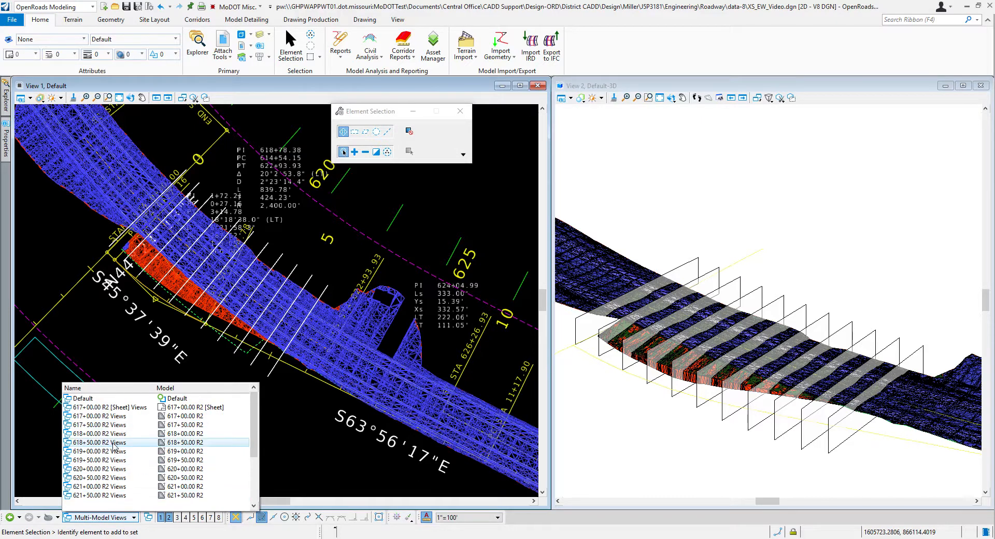
pyautogui.click(114, 436)
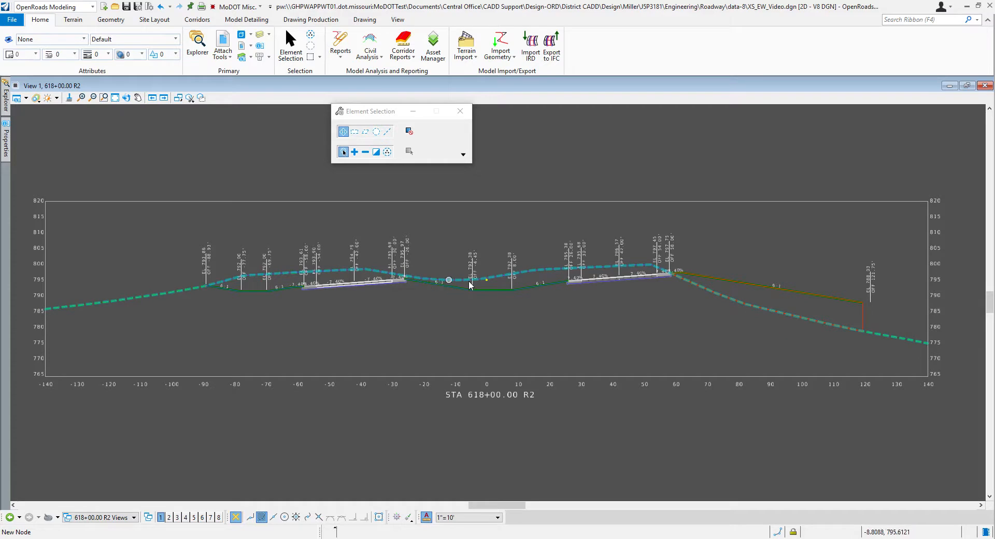
pyautogui.moveTo(633, 266)
pyautogui.moveTo(386, 112); pyautogui.dragTo(464, 114)
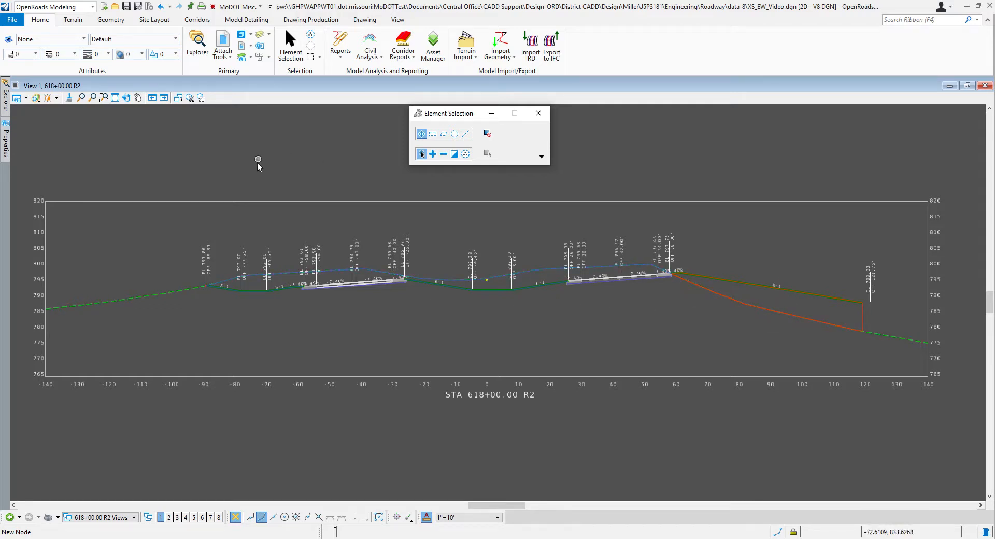
# Switch back to the Multi-Model Views view group.
pyautogui.click(134, 518)
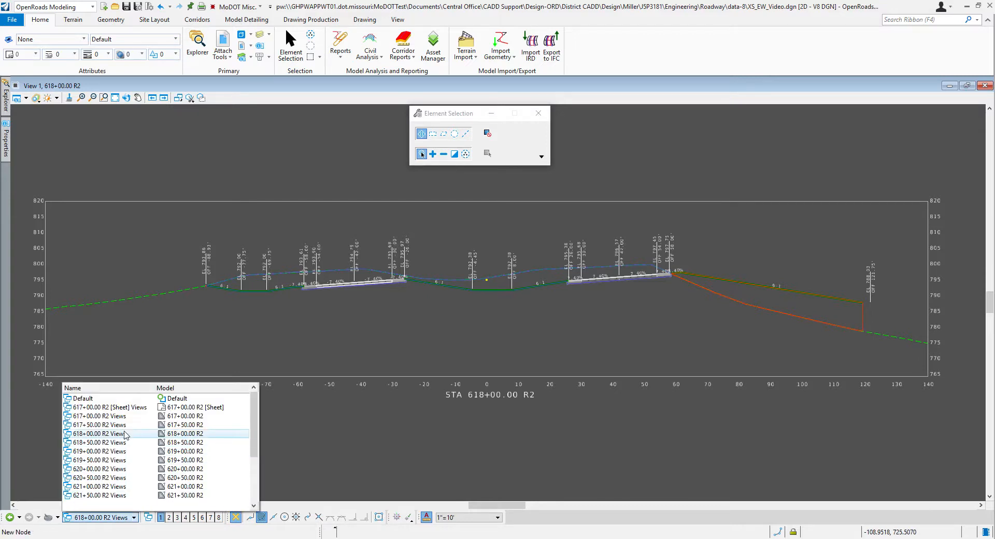
pyautogui.scroll(-3, 127, 481)
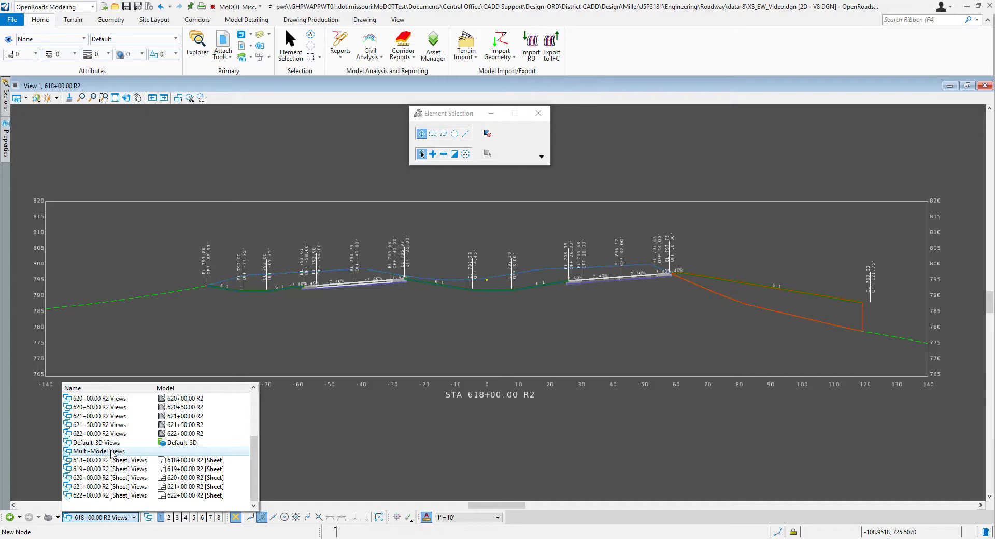
pyautogui.click(112, 451)
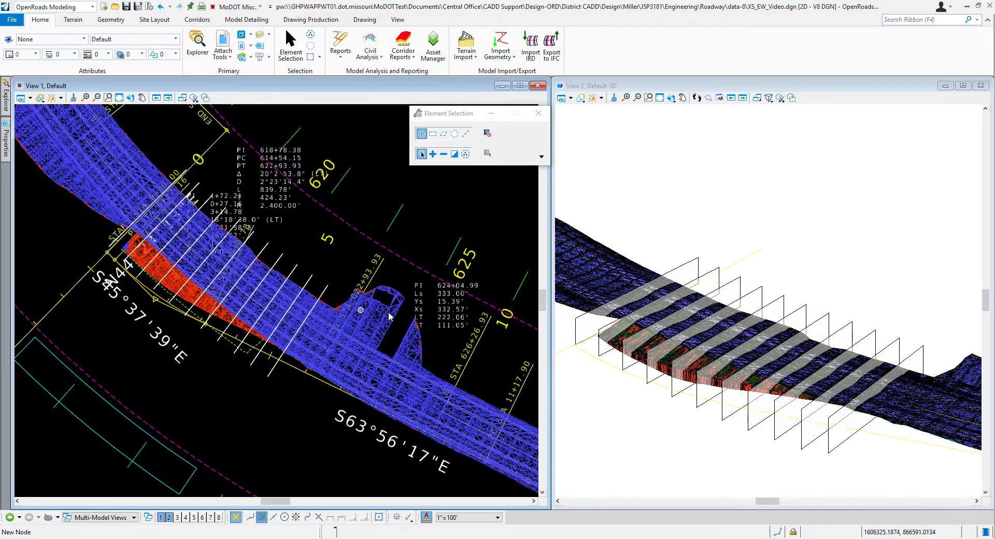
# Select the 619+00.00 R2 boundary in the Default-3D view, review its named boundary civil properties, and deselect it.
pyautogui.click(693, 248)
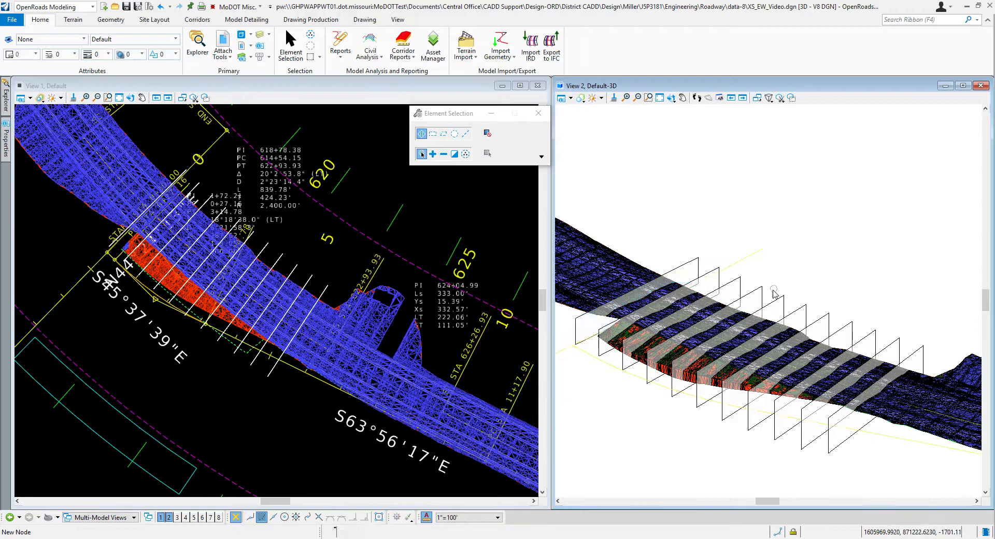
pyautogui.click(778, 306)
pyautogui.moveTo(11, 143)
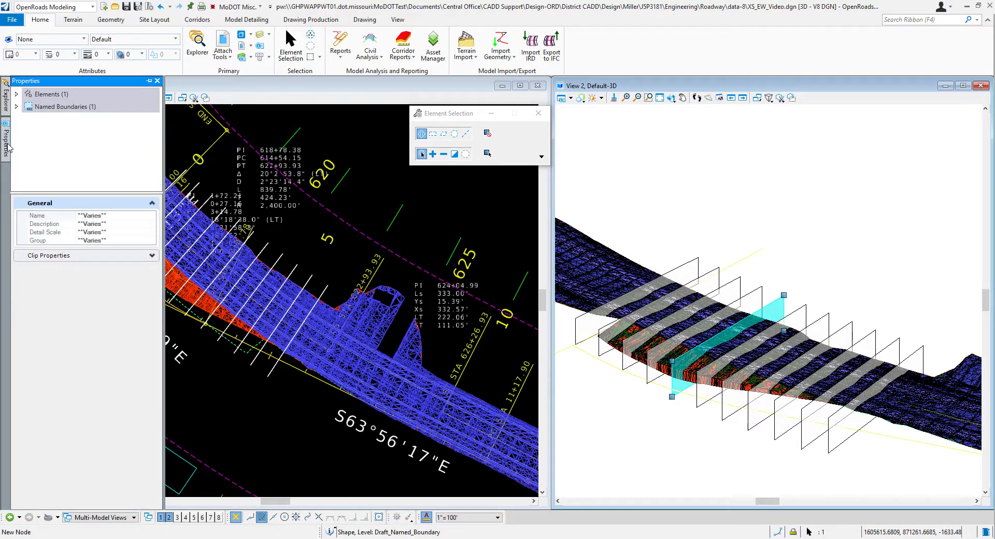
pyautogui.click(16, 108)
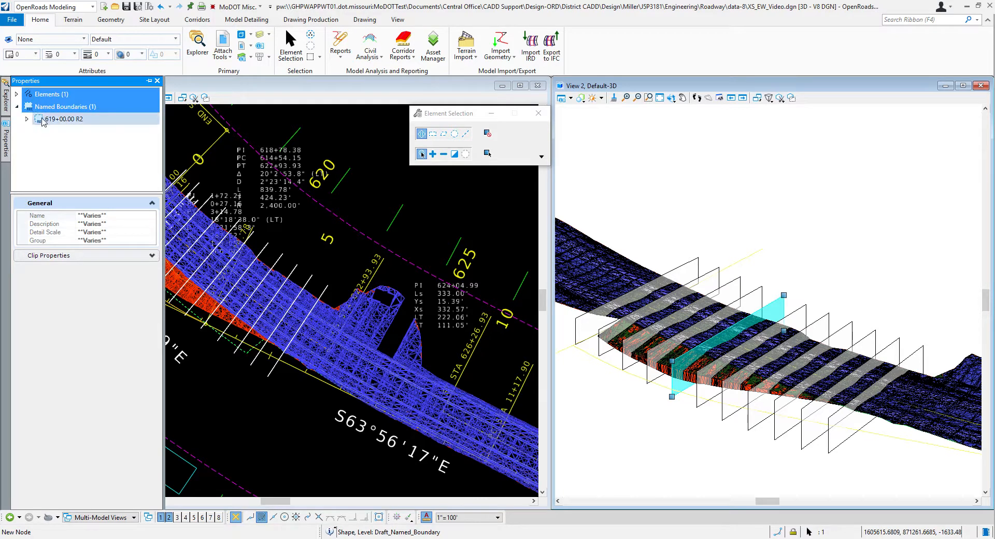
pyautogui.click(58, 119)
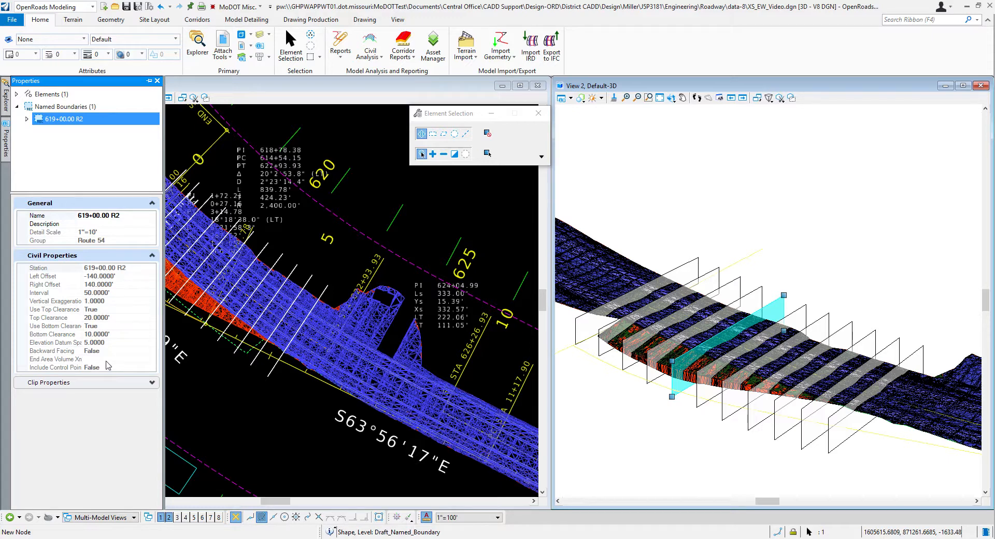
pyautogui.click(730, 206)
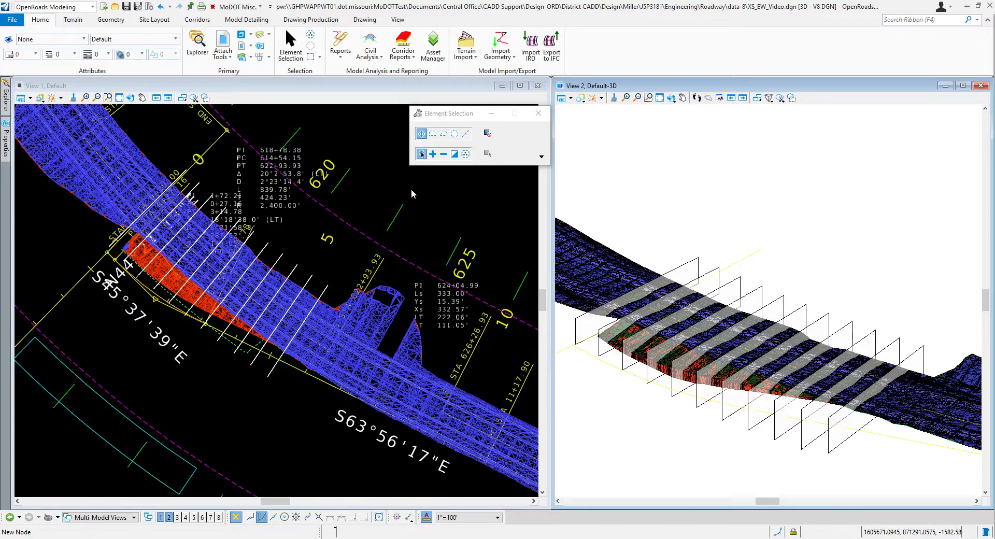
# Generate the End Area Volumes Report for the Route 54 named boundary group without any volume exceptions.
pyautogui.click(365, 136)
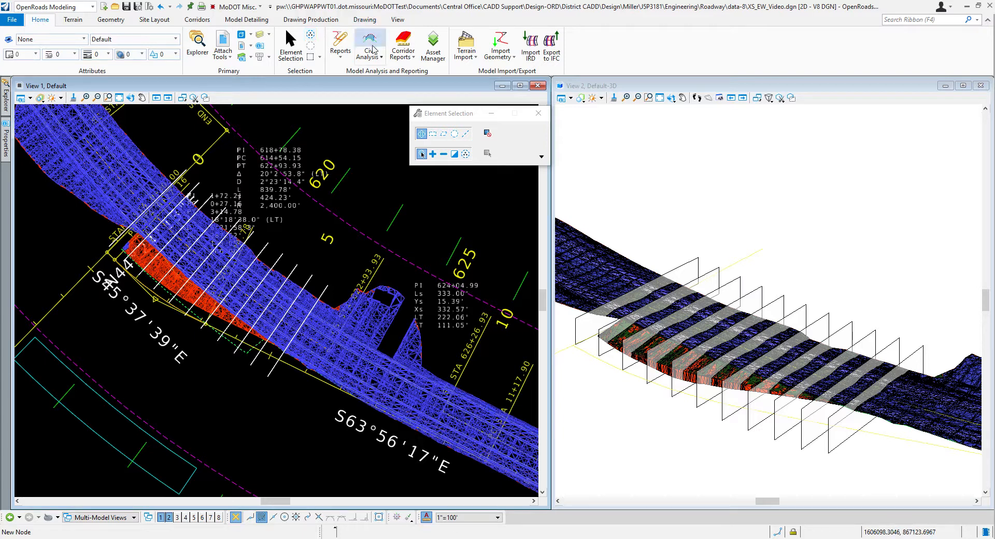
pyautogui.click(383, 58)
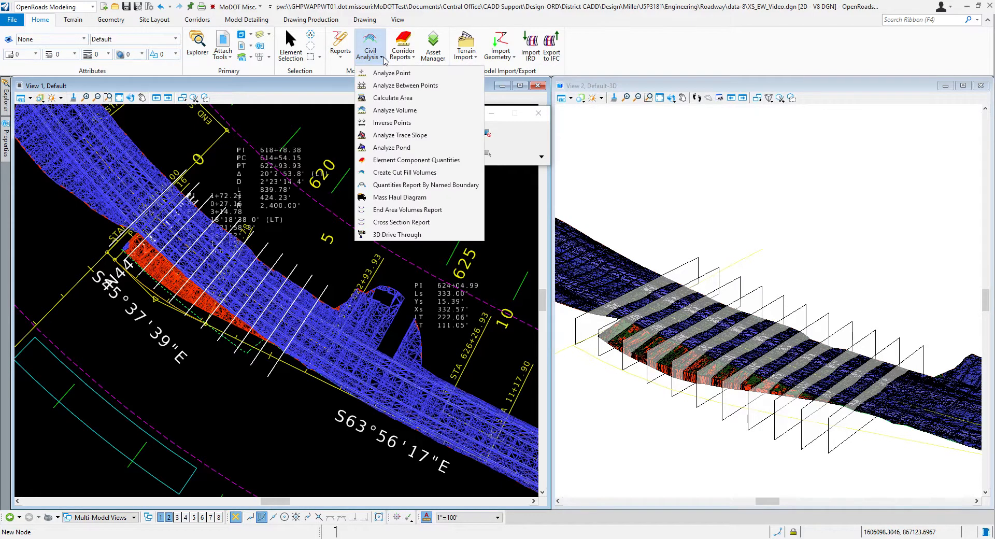
pyautogui.click(389, 210)
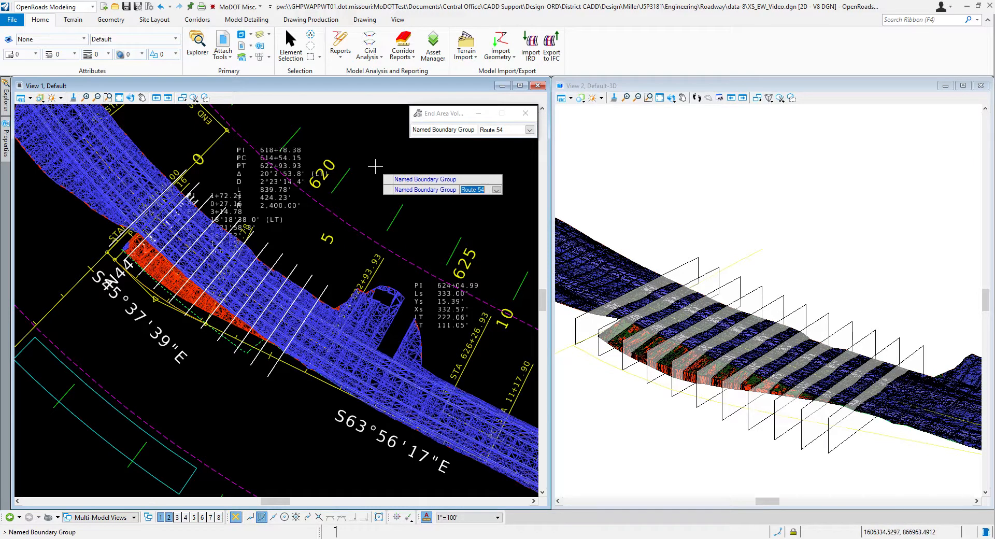
pyautogui.press('Up')
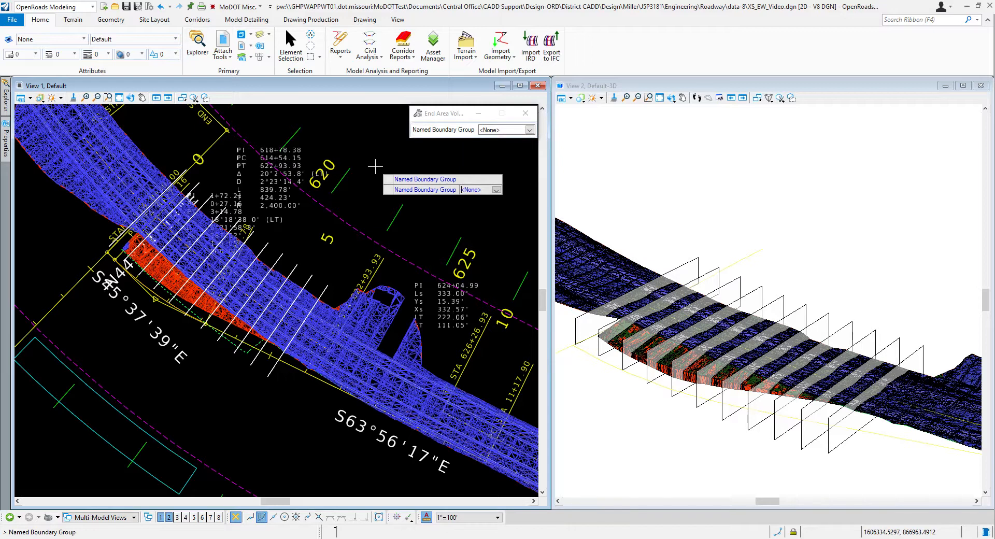
pyautogui.press('Down')
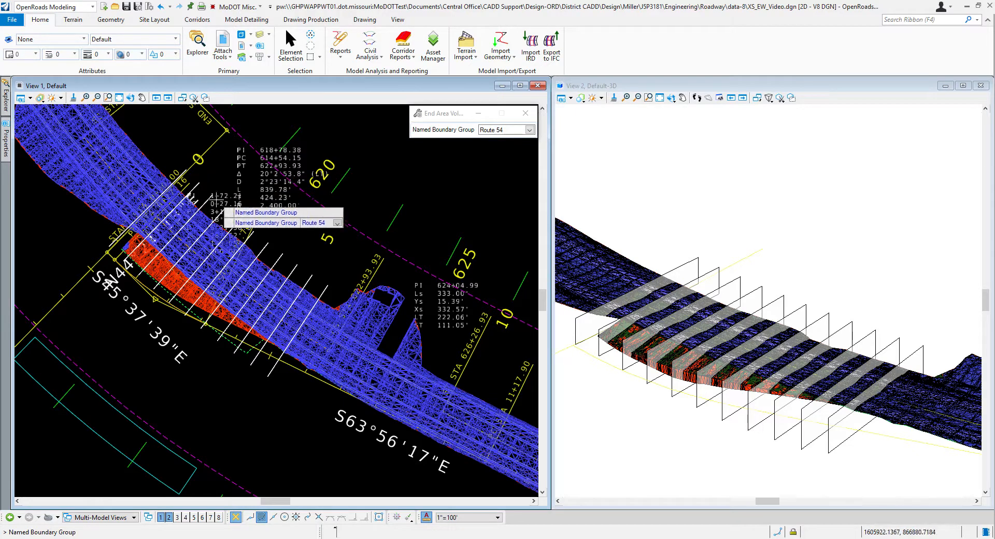
pyautogui.click(384, 167)
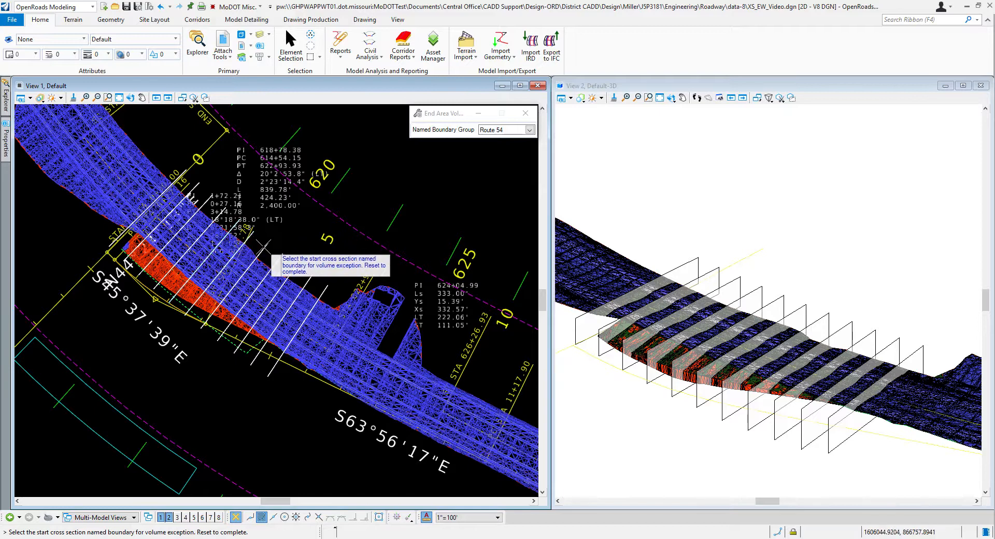
pyautogui.rightClick(371, 189)
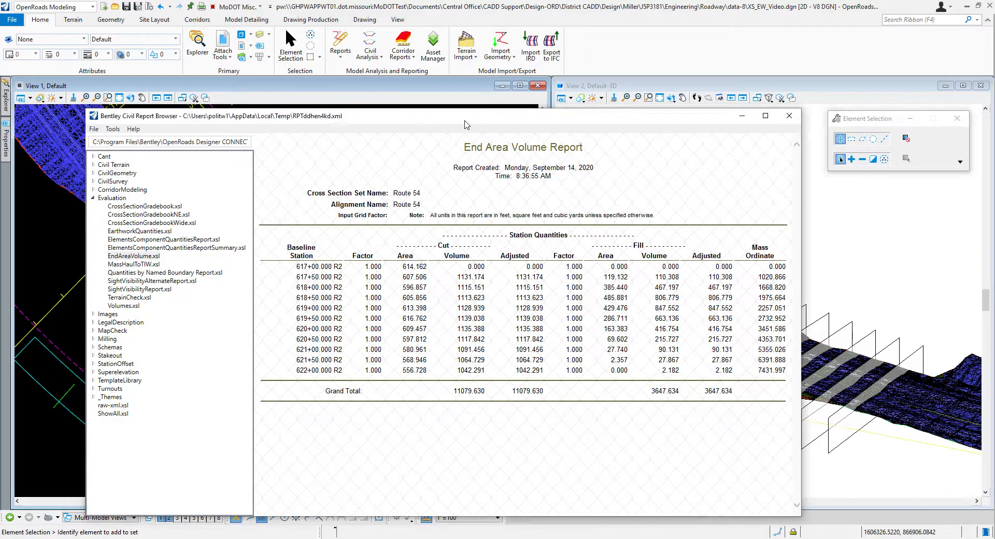
# Review the report's Format Options, including precision settings and the Convert to Cubic Yard option, and close them without changes.
pyautogui.moveTo(464, 125); pyautogui.dragTo(441, 66)
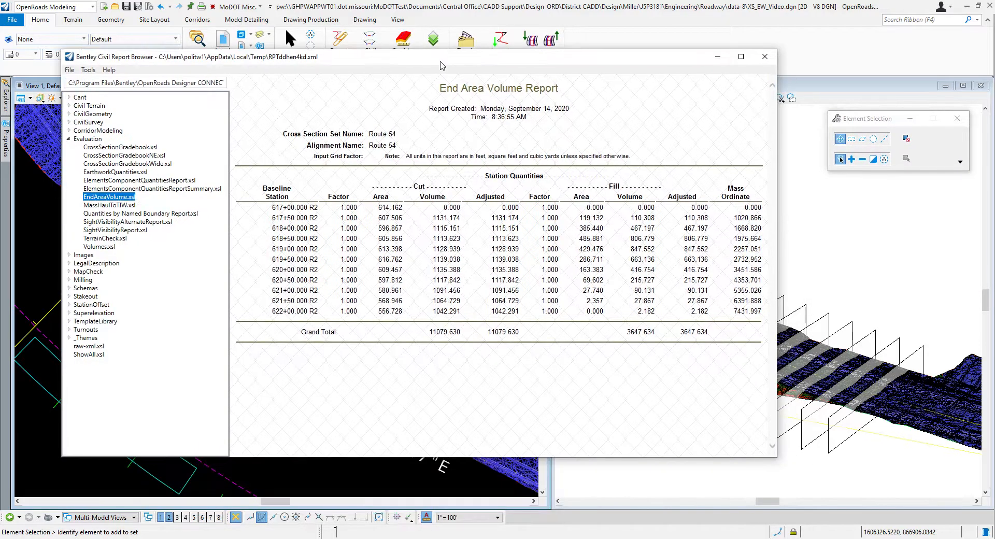
pyautogui.click(89, 70)
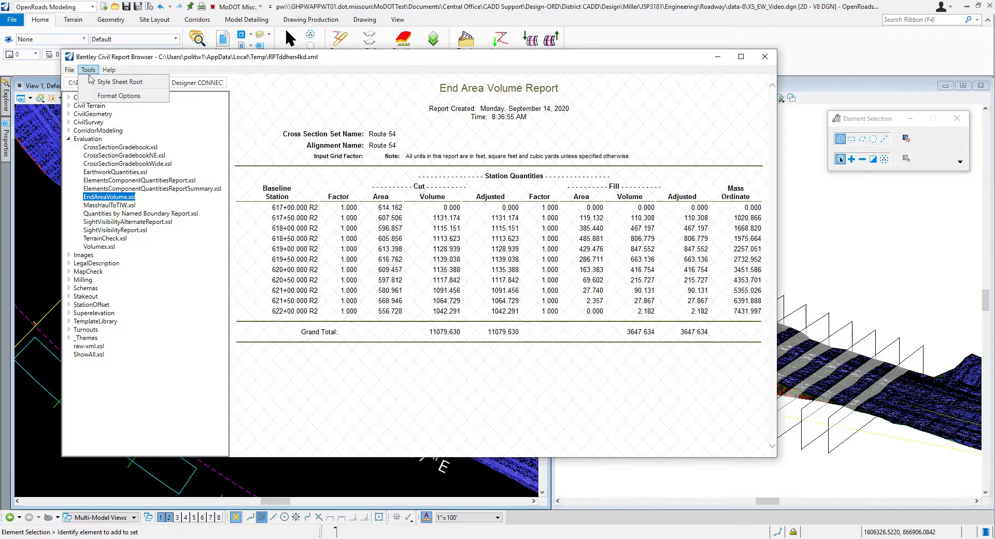
pyautogui.click(116, 97)
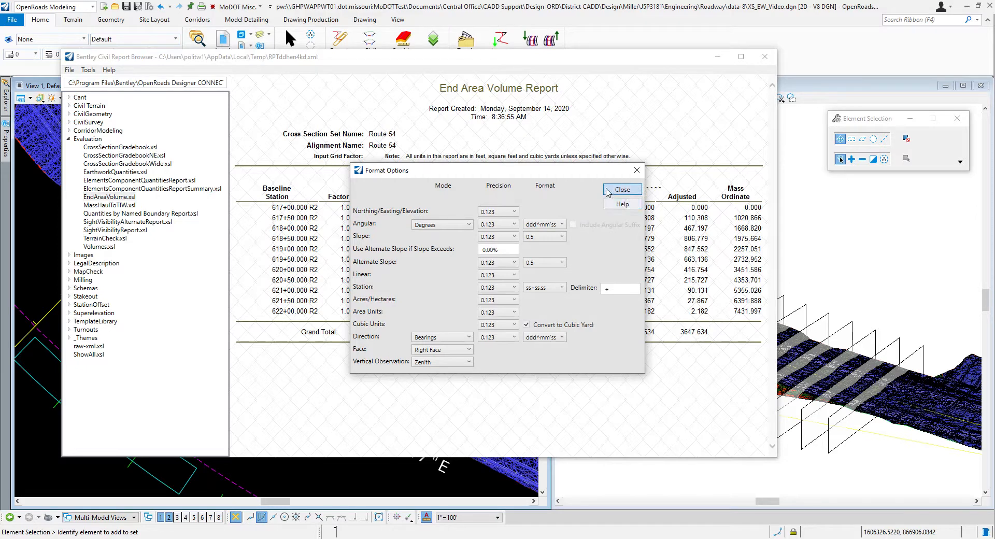
pyautogui.moveTo(518, 175); pyautogui.dragTo(580, 161)
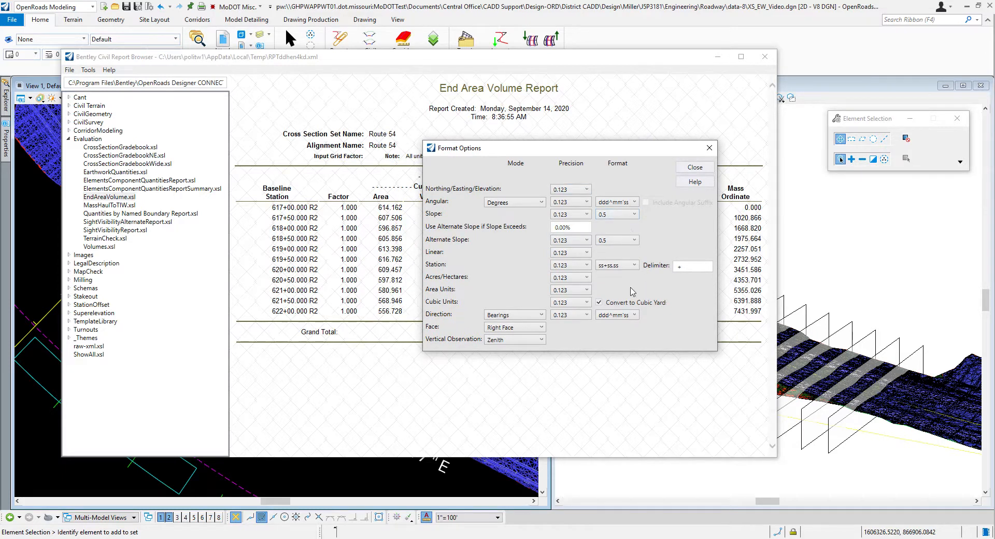
pyautogui.click(603, 304)
pyautogui.moveTo(490, 150); pyautogui.dragTo(541, 164)
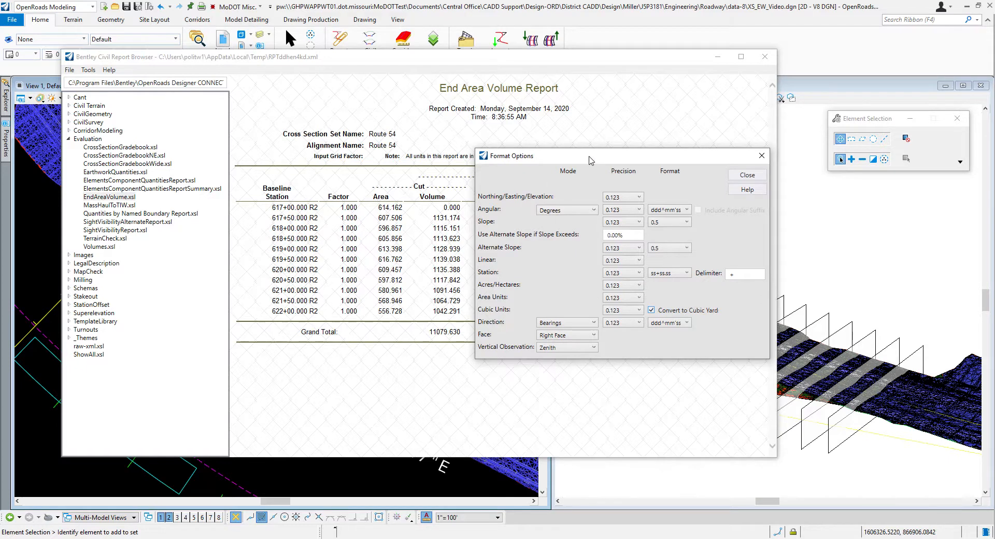
pyautogui.click(751, 178)
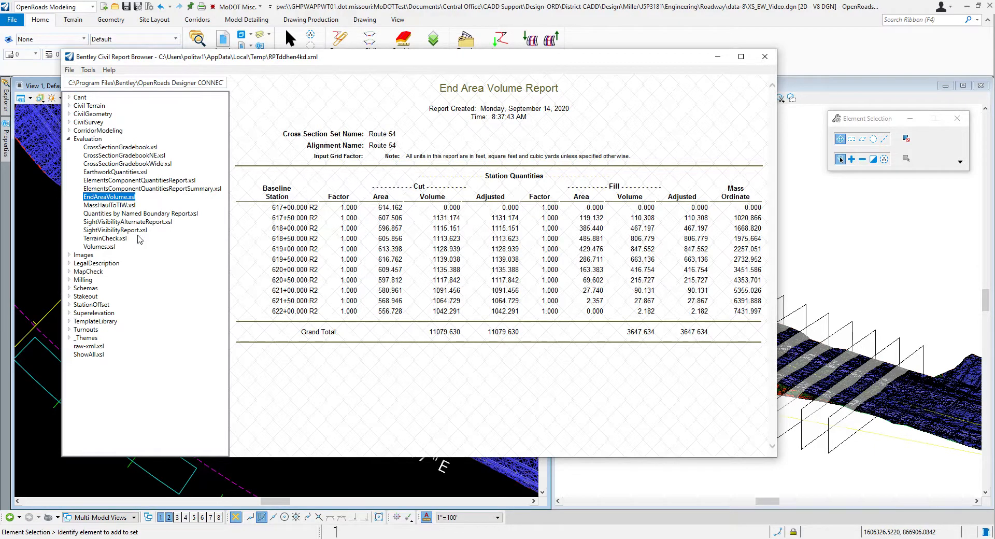
# Display the report with the Volumes.xsl style sheet, read through its material quantities by station, and return to EndAreaVolume.xsl.
pyautogui.click(106, 247)
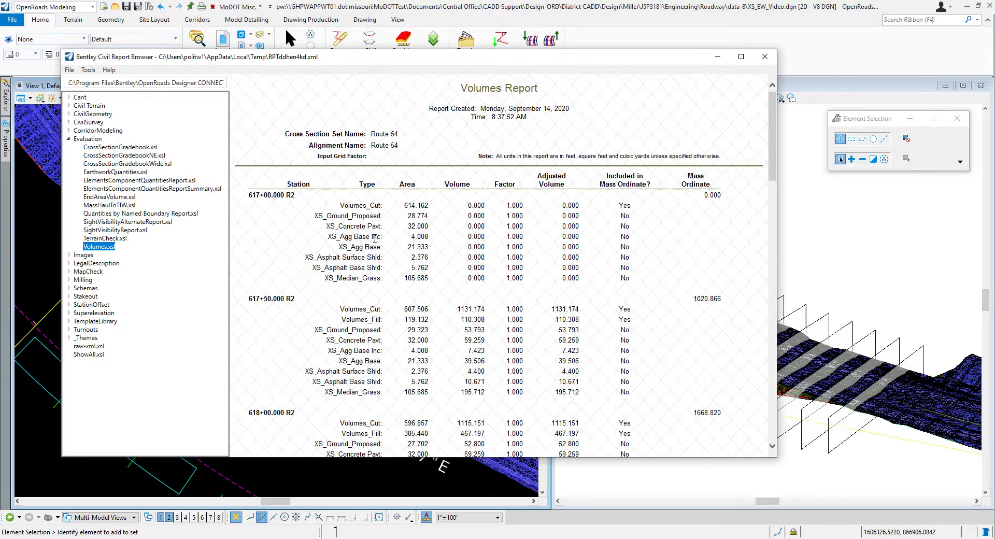
pyautogui.scroll(-5, 304, 207)
pyautogui.scroll(5, 359, 246)
pyautogui.scroll(-3, 428, 283)
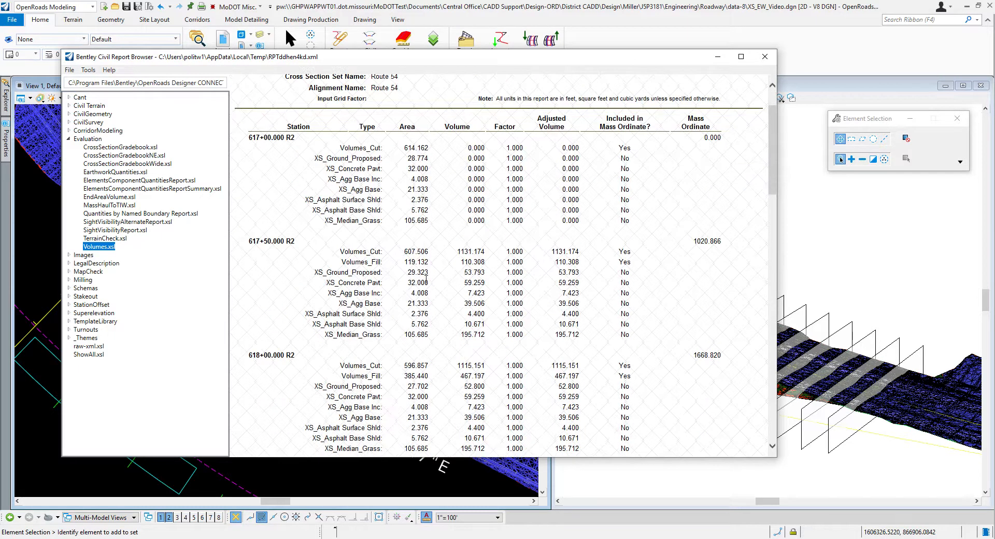
pyautogui.scroll(3, 424, 278)
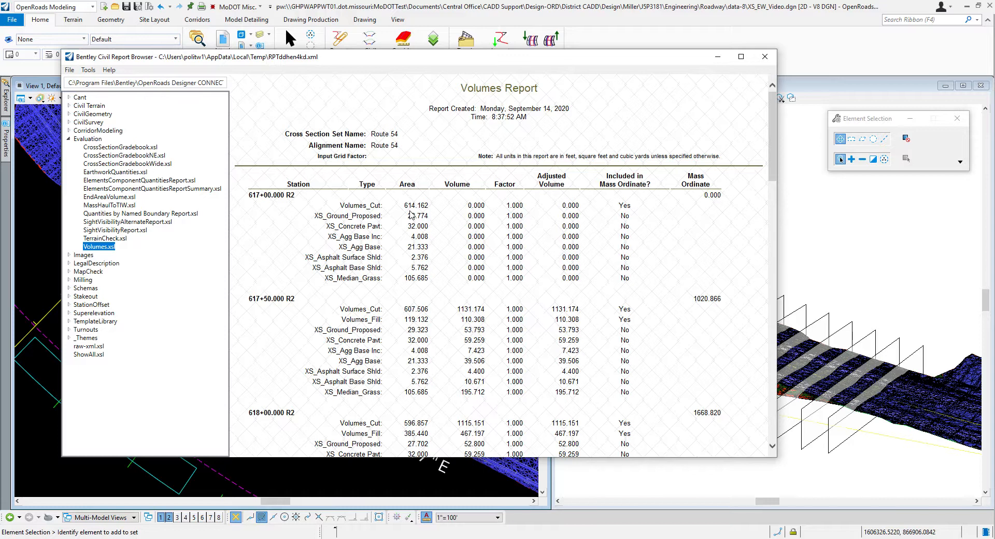
pyautogui.scroll(-5, 411, 215)
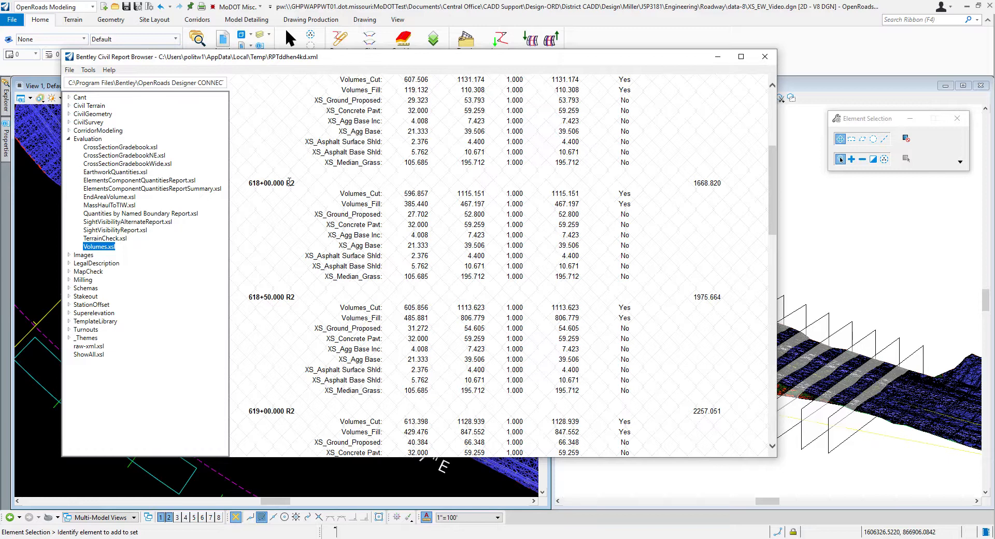
pyautogui.scroll(-1, 360, 317)
pyautogui.click(124, 198)
# Select the 618+00.00 R2 boundary in the Default-3D view, review its named boundary civil properties, and deselect it.
pyautogui.moveTo(328, 63); pyautogui.dragTo(465, 486)
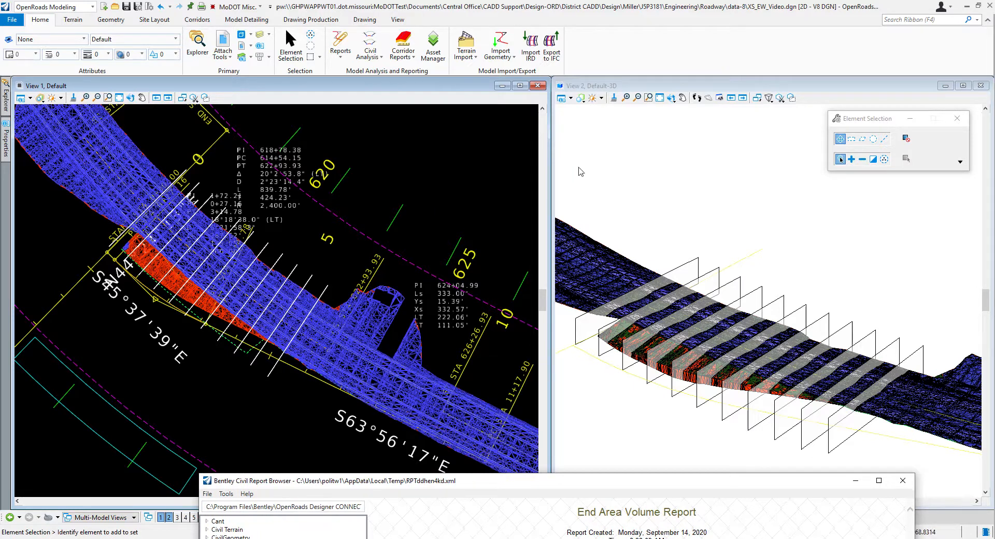
pyautogui.click(649, 159)
pyautogui.click(681, 89)
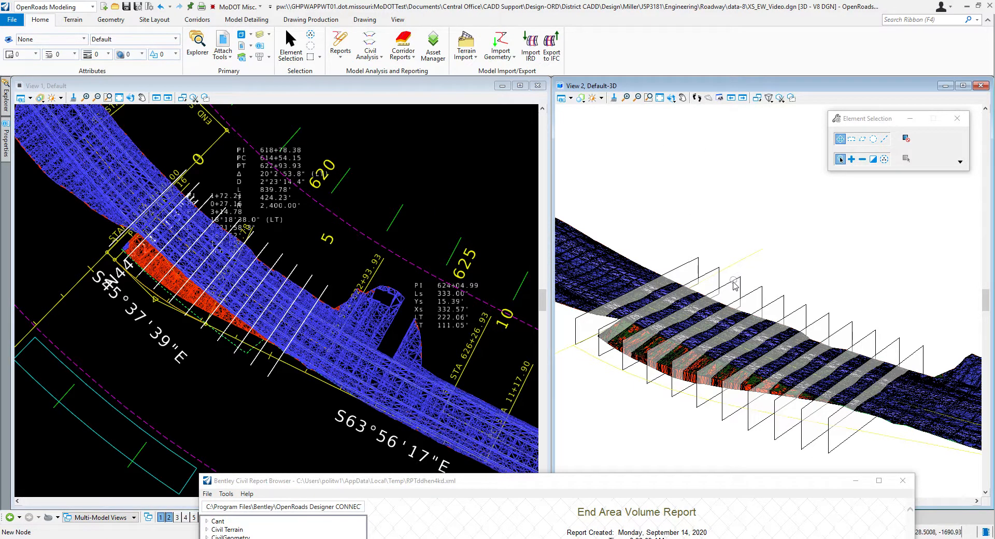
pyautogui.click(734, 285)
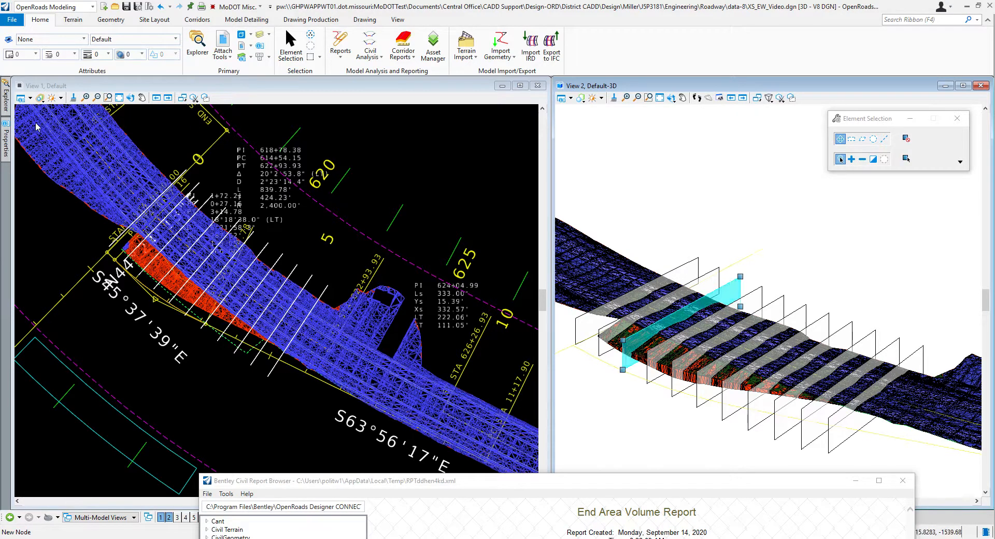
pyautogui.moveTo(7, 135)
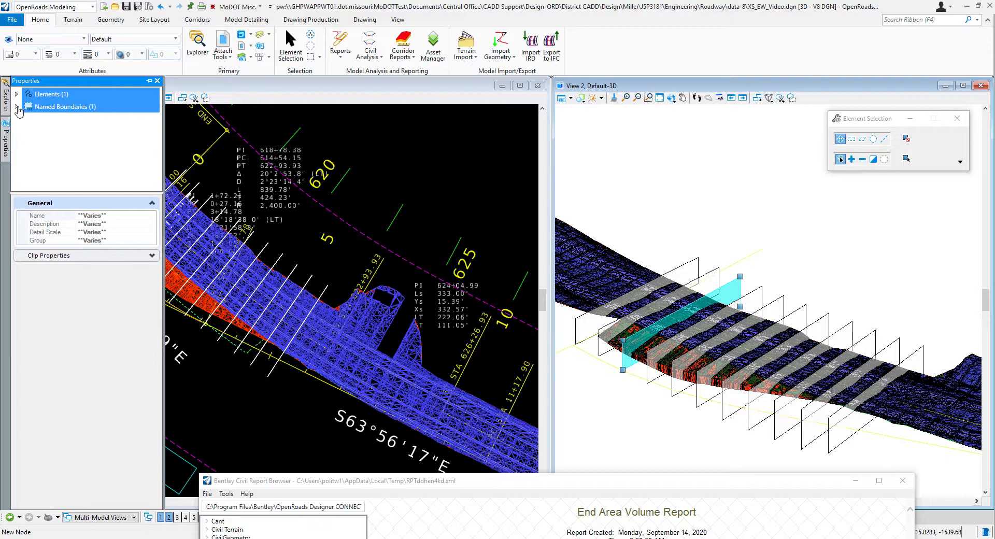
pyautogui.click(17, 107)
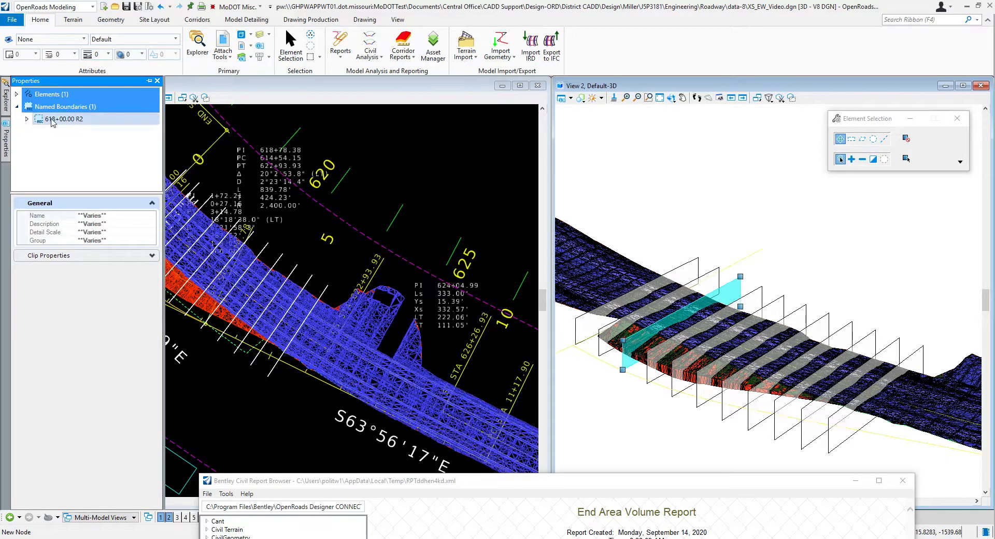
pyautogui.click(56, 120)
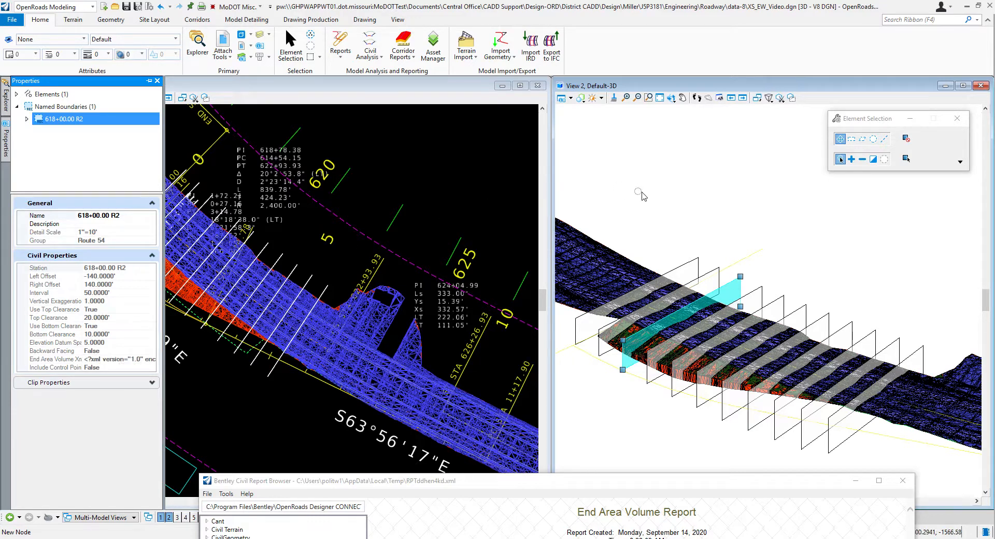
pyautogui.click(657, 198)
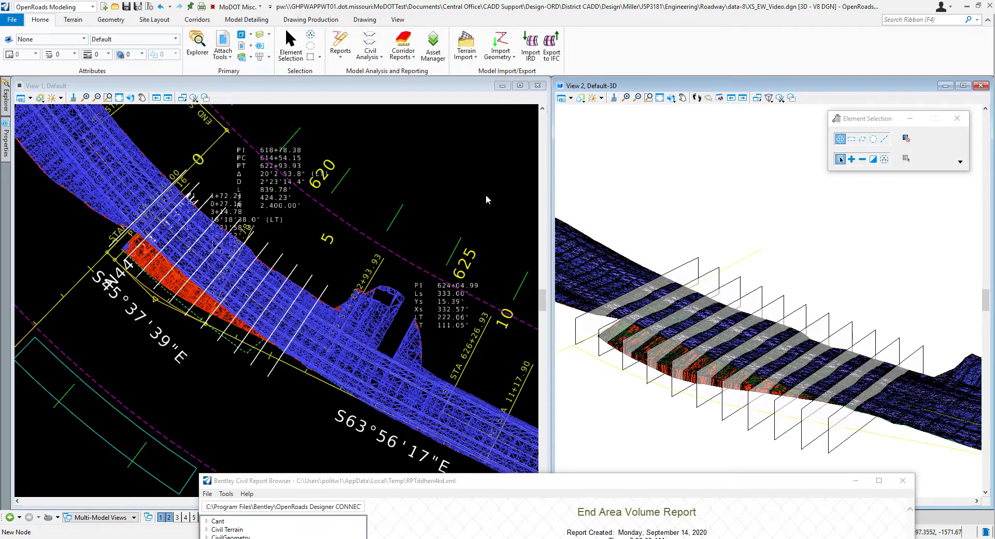
pyautogui.click(451, 204)
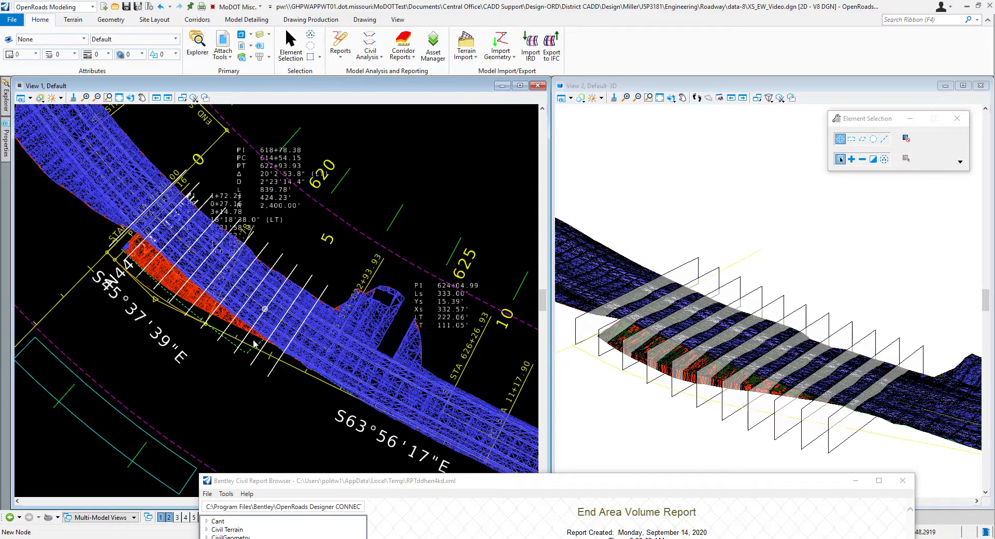
# Move the report browser out of the way and open the 617+00.00 R2 cross section view.
pyautogui.moveTo(315, 486); pyautogui.dragTo(468, 488)
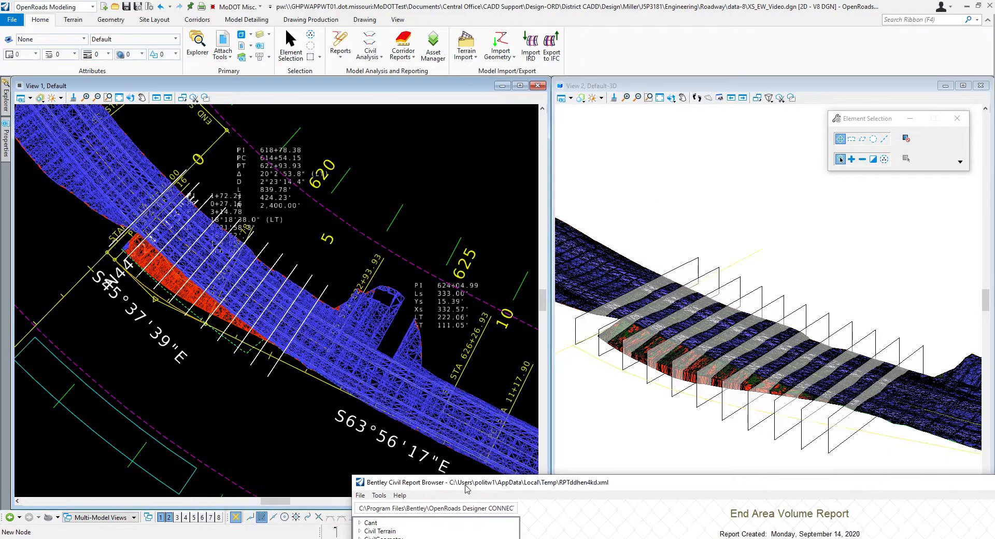
pyautogui.click(134, 516)
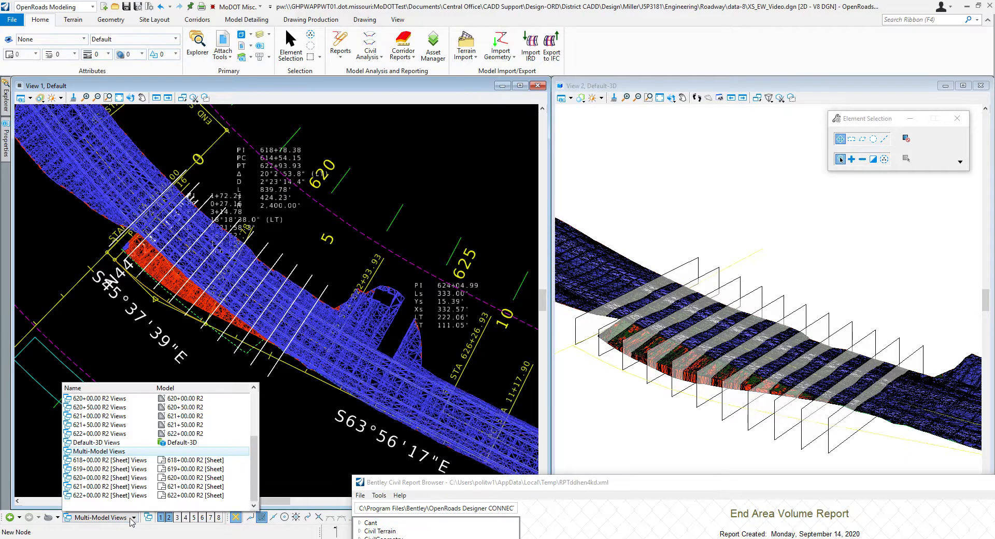
pyautogui.scroll(1, 113, 419)
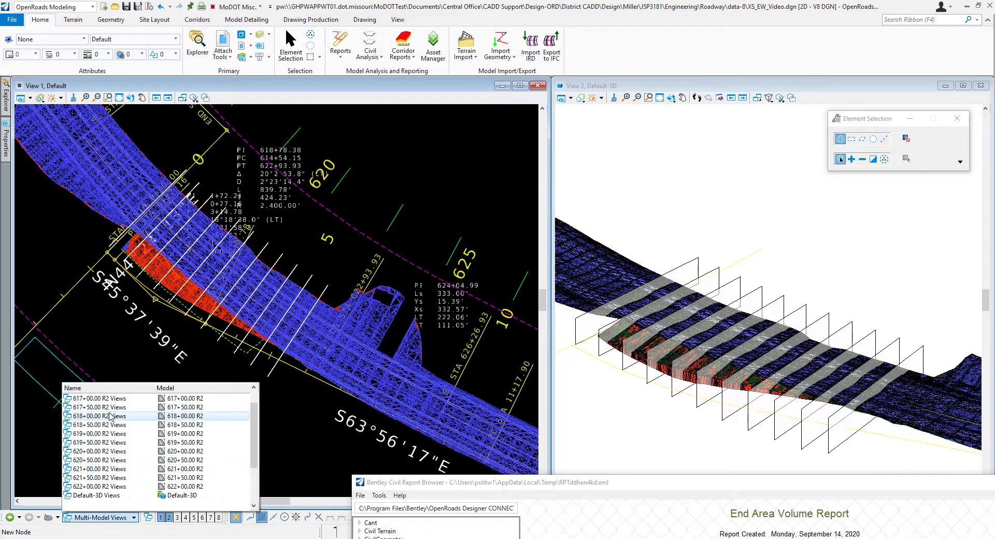
pyautogui.scroll(2, 110, 417)
pyautogui.click(96, 420)
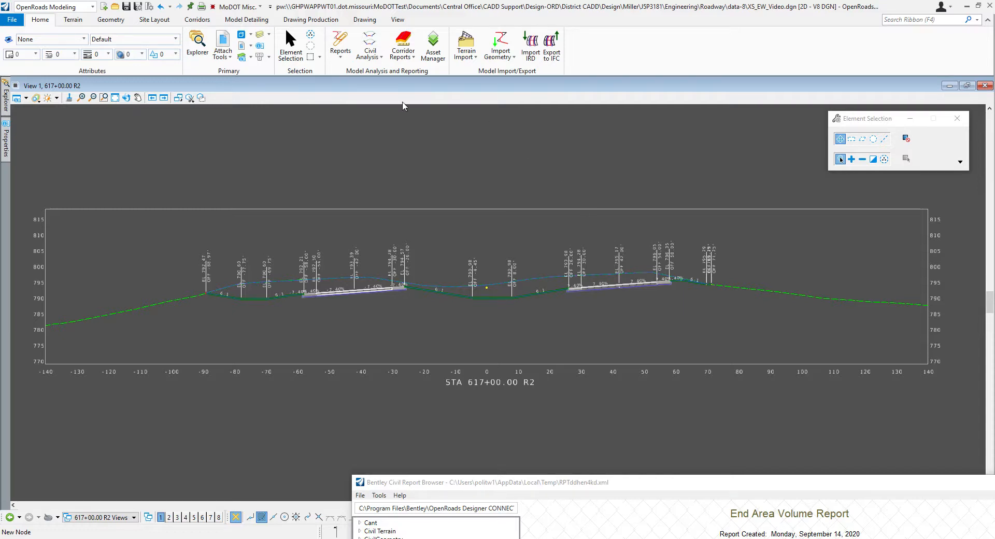
pyautogui.click(126, 98)
# Start the Annotate Model command and turn on All Drawing Models.
pyautogui.click(321, 21)
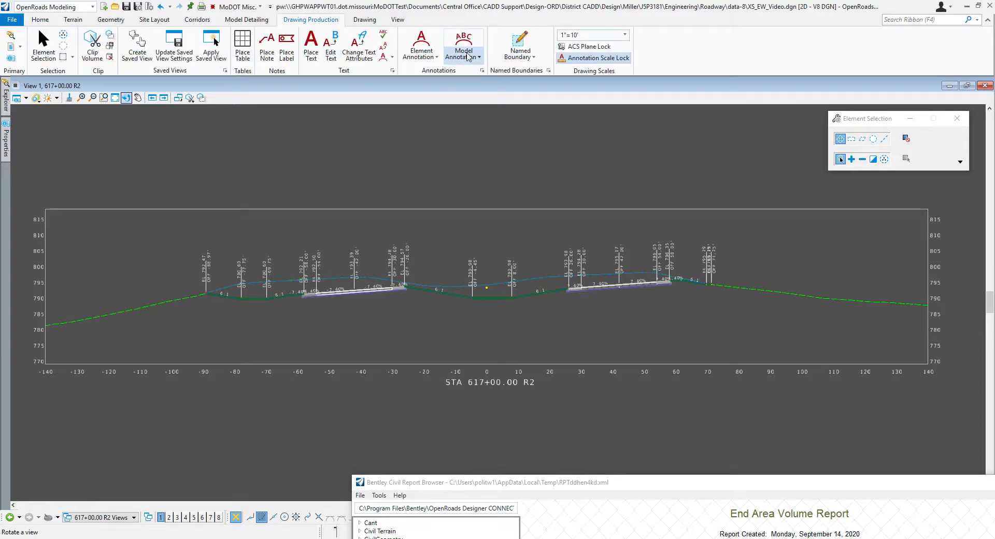
pyautogui.click(473, 58)
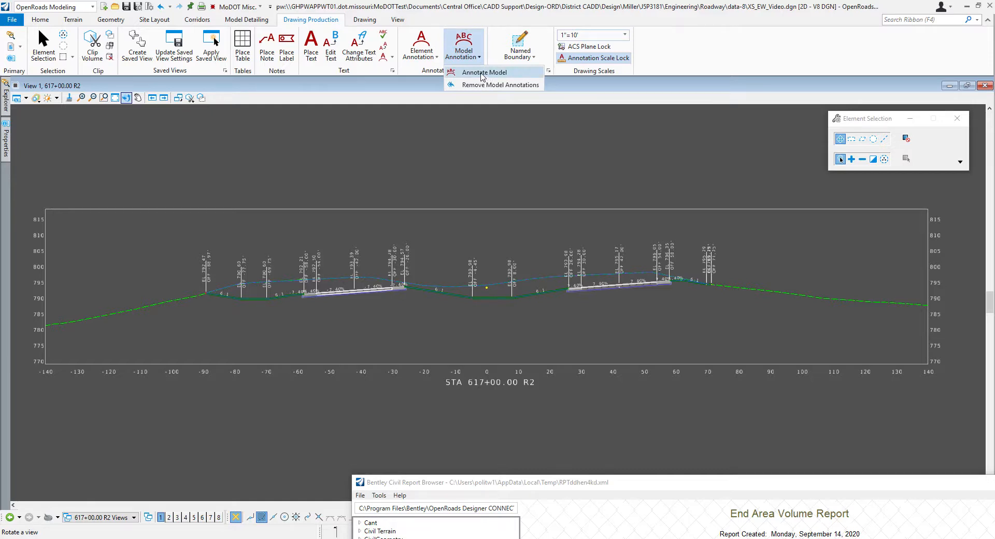
pyautogui.click(481, 74)
pyautogui.moveTo(875, 120); pyautogui.dragTo(178, 118)
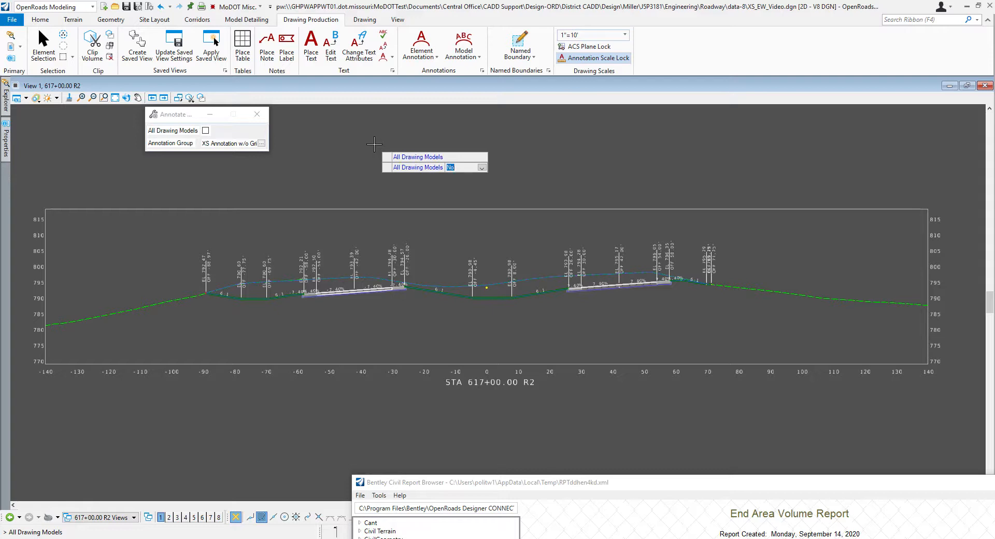
pyautogui.press('Down')
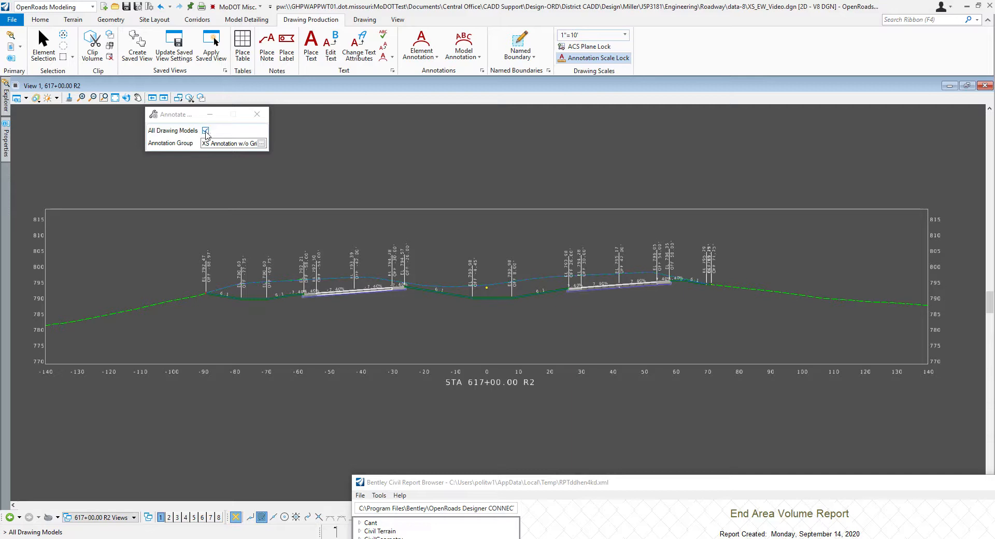
pyautogui.click(366, 148)
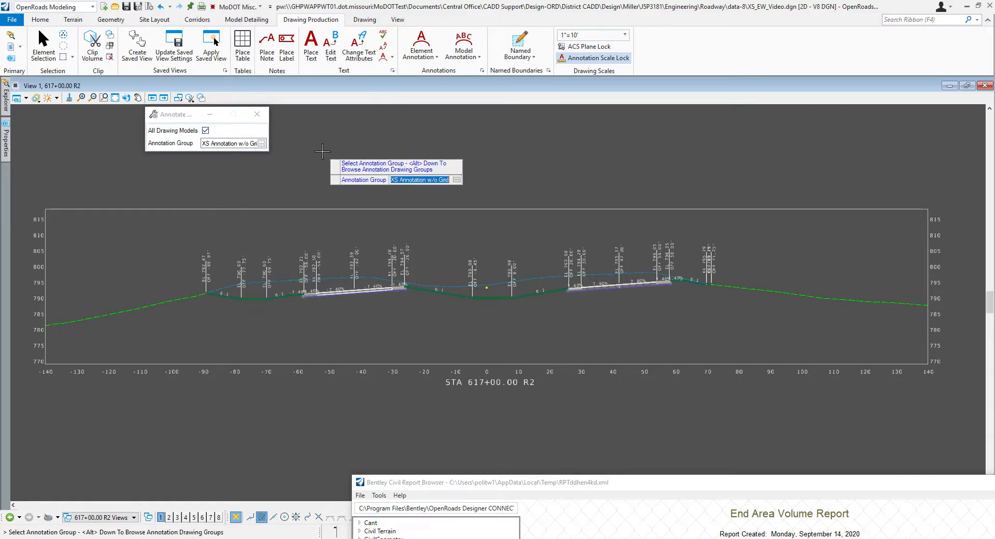
# Choose the XS EAV Annotation group from the Cross Section drawing annotations and apply it to the models.
pyautogui.click(262, 144)
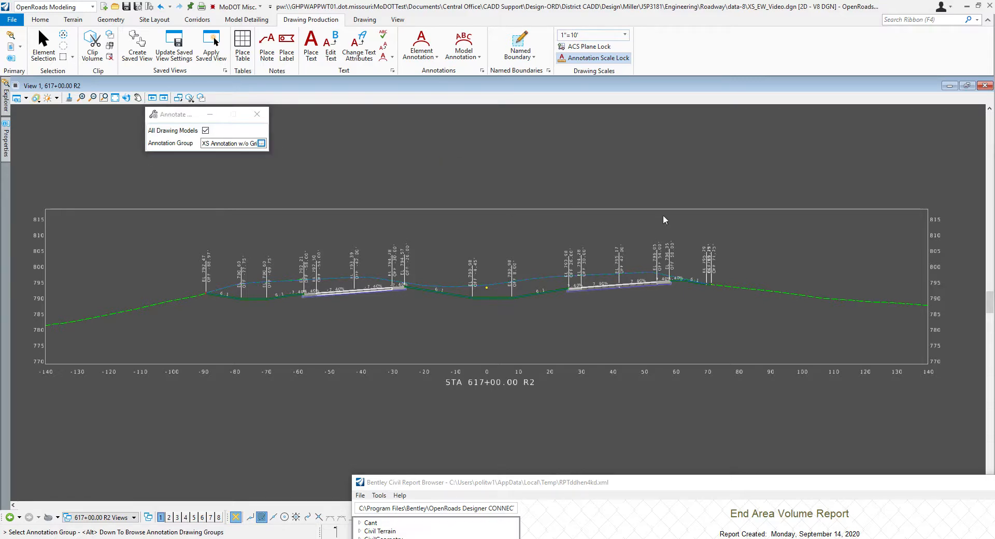
pyautogui.moveTo(994, 153)
pyautogui.mouseDown()
pyautogui.moveTo(854, 111)
pyautogui.moveTo(357, 111)
pyautogui.moveTo(346, 122)
pyautogui.mouseUp()
pyautogui.click(296, 138)
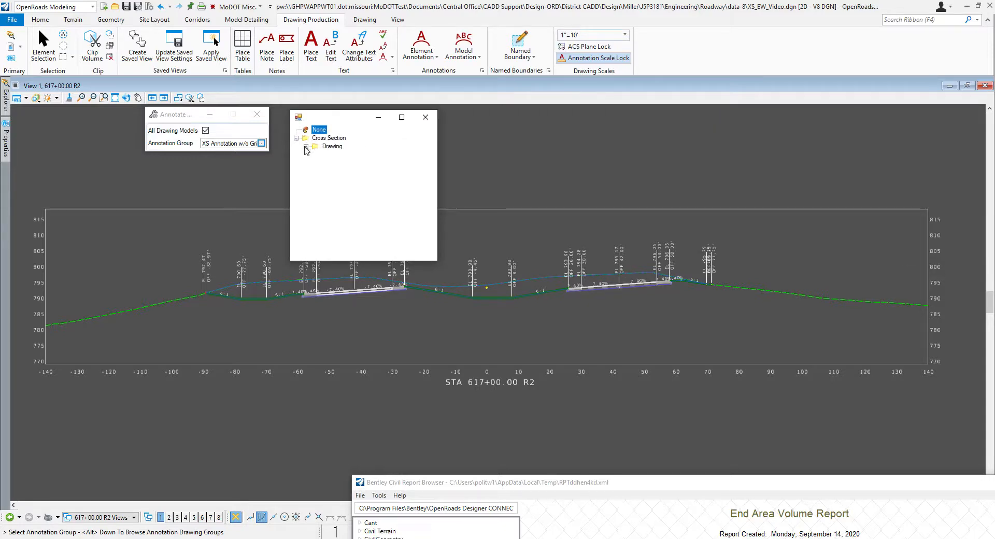
pyautogui.click(306, 146)
pyautogui.doubleClick(357, 171)
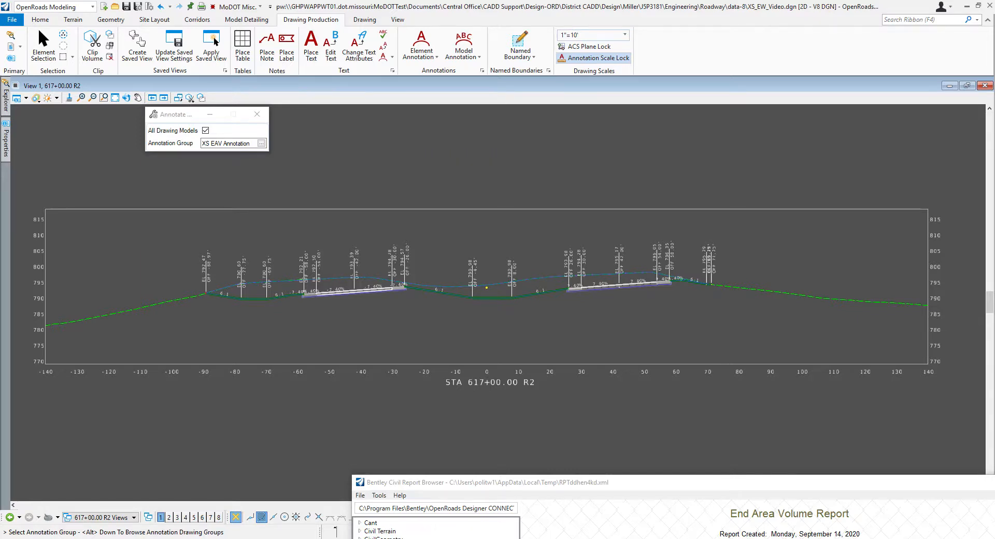
pyautogui.moveTo(969, 52)
pyautogui.mouseDown()
pyautogui.moveTo(457, 105)
pyautogui.moveTo(423, 140)
pyautogui.mouseUp()
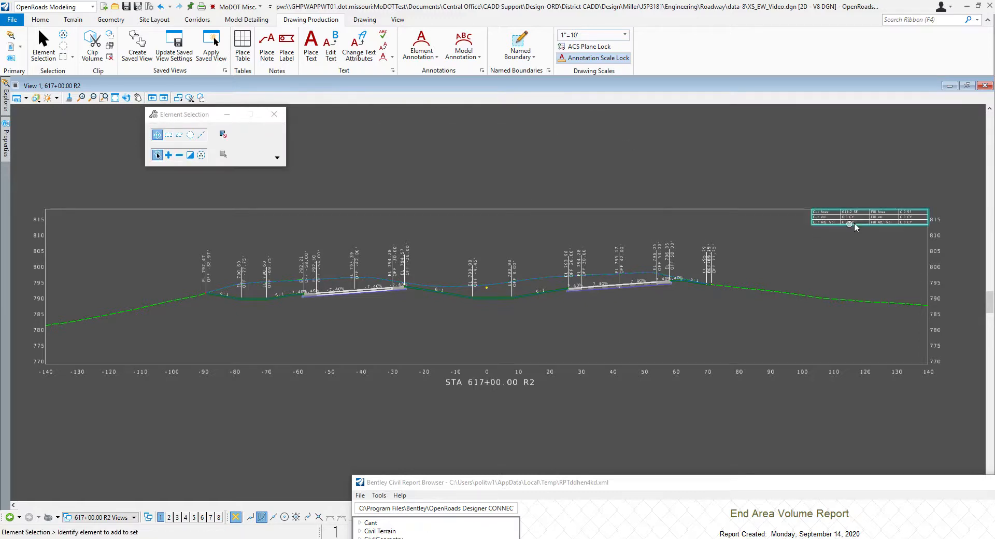
# Examine the cut and fill volume table on the 617+00.00 R2 cross section, and open the 619+00.00 R2 view.
pyautogui.scroll(1, 941, 213)
pyautogui.scroll(1, 941, 214)
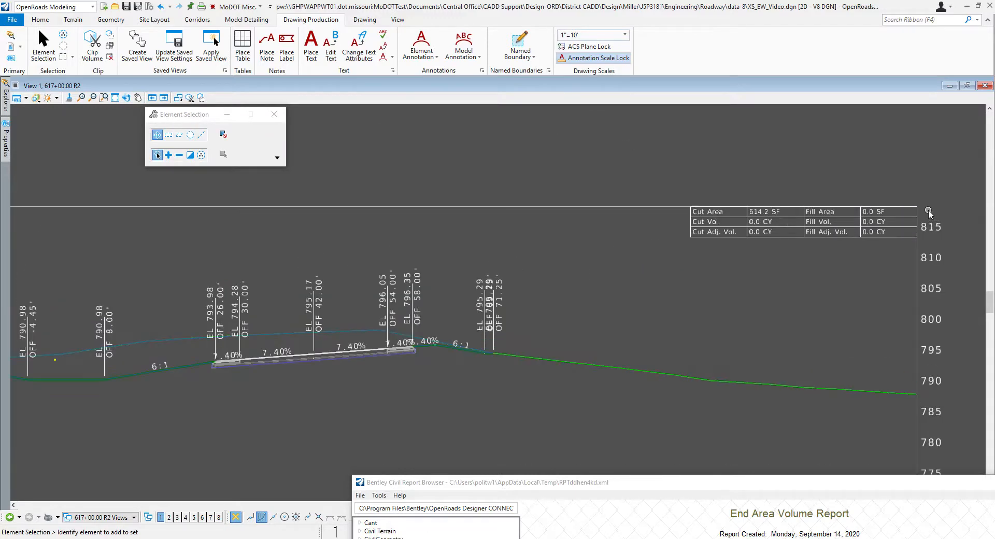
pyautogui.scroll(-4, 746, 173)
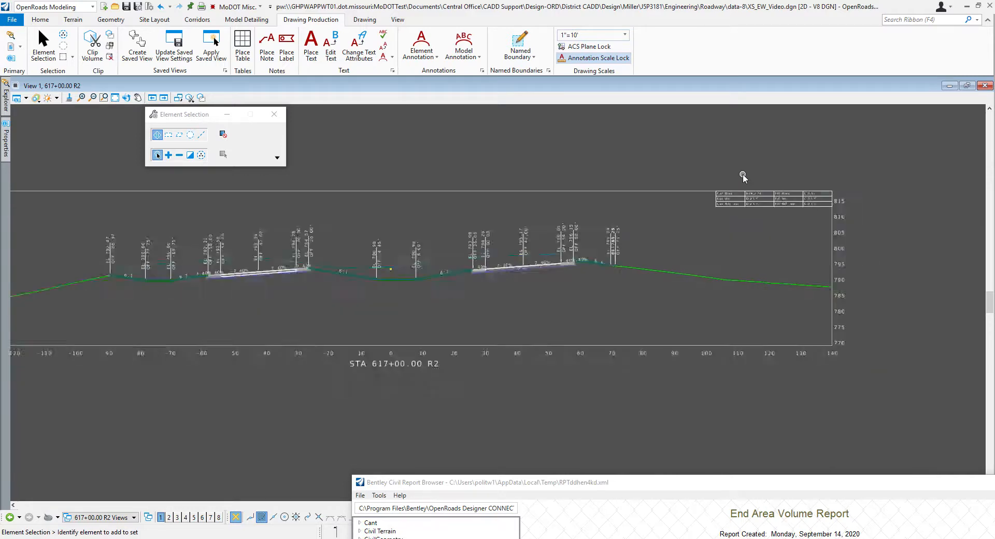
pyautogui.click(105, 518)
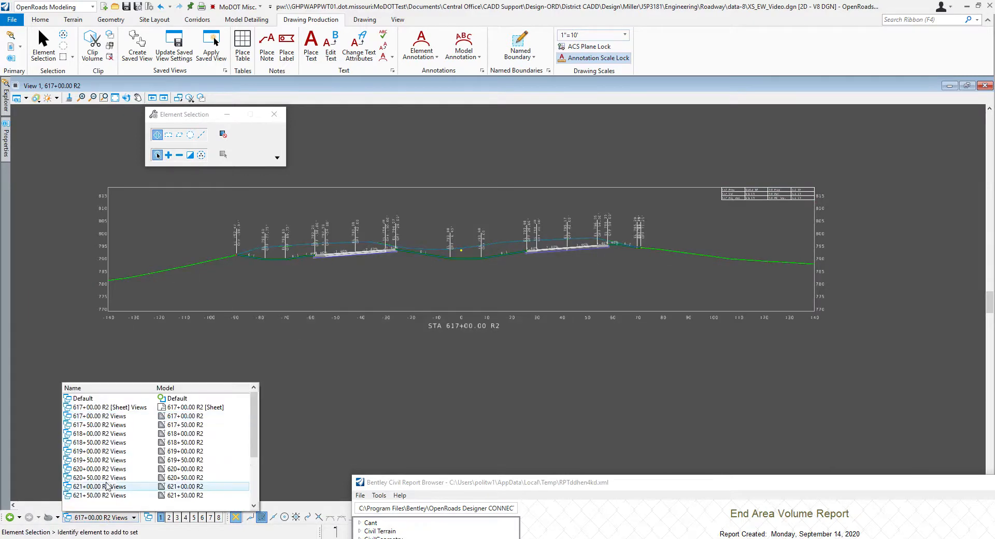
pyautogui.click(106, 456)
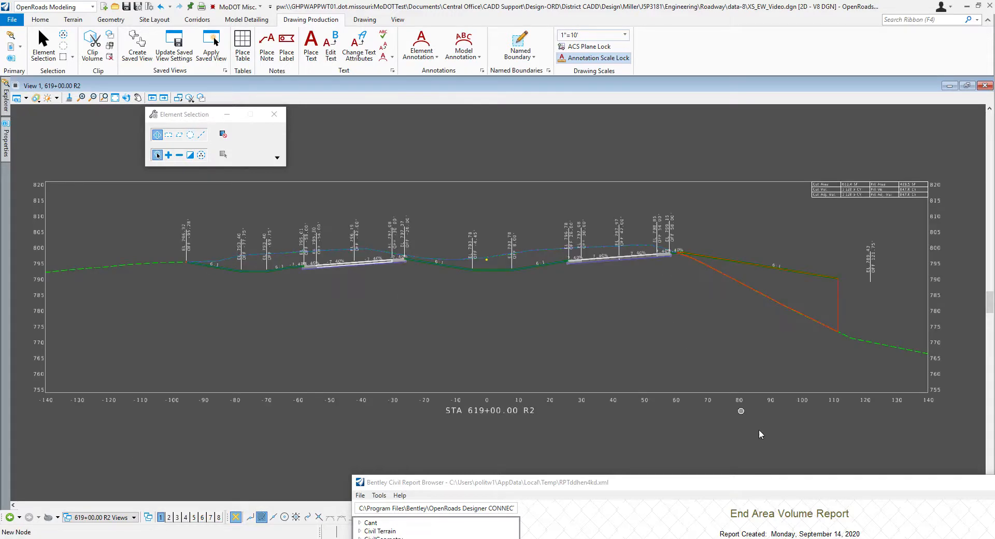
# Compare the cut and fill table on the 619+00.00 R2 cross section with that station's row in the End Area Volume Report.
pyautogui.scroll(2, 949, 183)
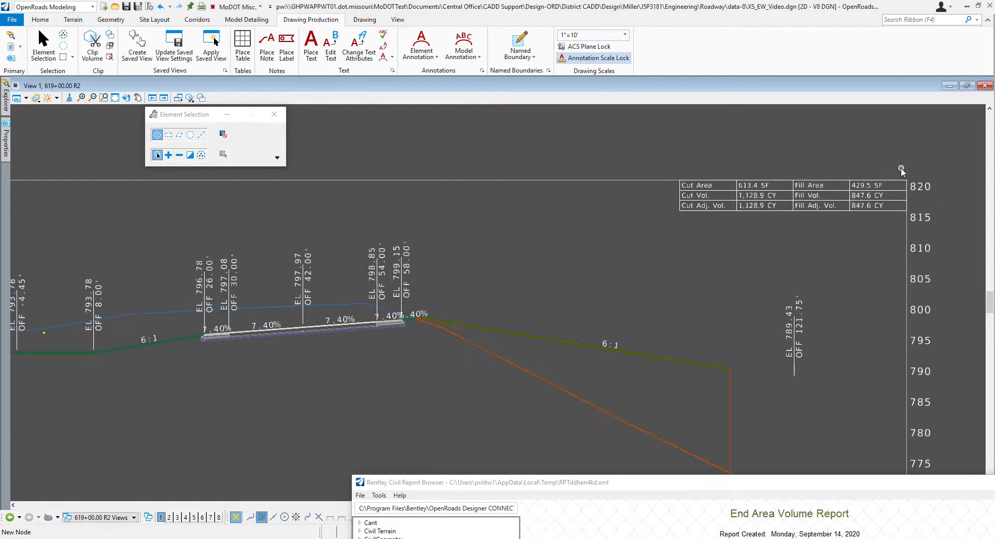
pyautogui.scroll(-2, 704, 184)
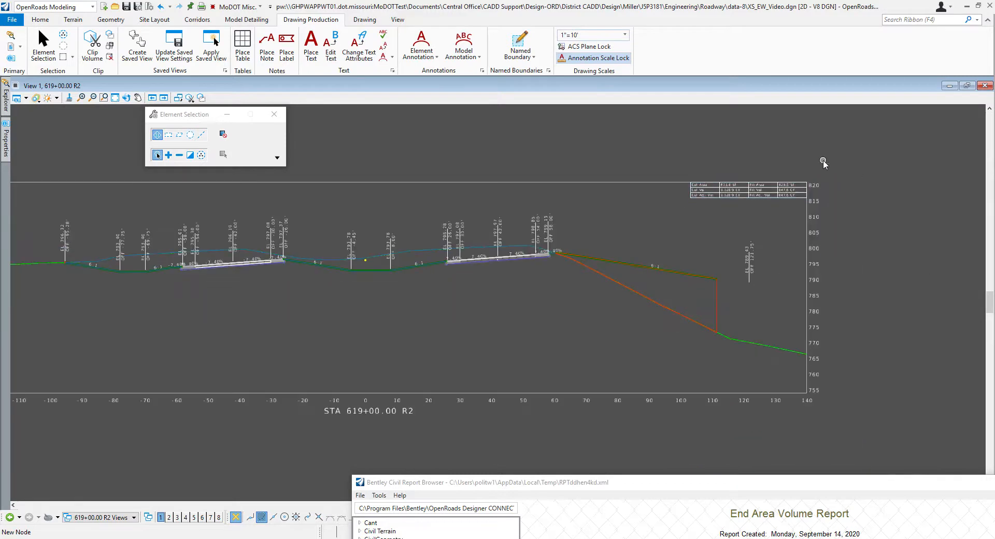
pyautogui.scroll(2, 790, 166)
pyautogui.moveTo(777, 490); pyautogui.dragTo(563, 257)
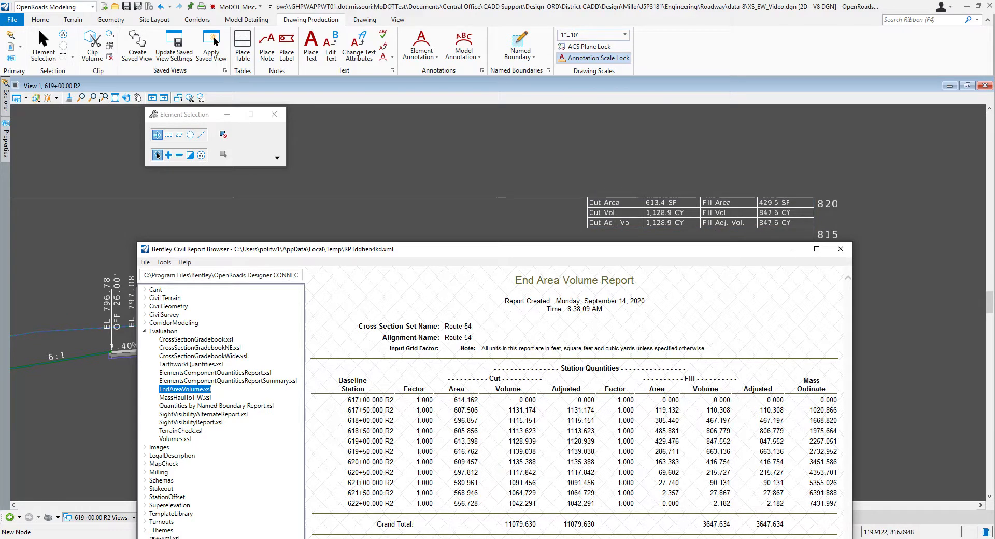
pyautogui.moveTo(385, 443); pyautogui.dragTo(627, 438)
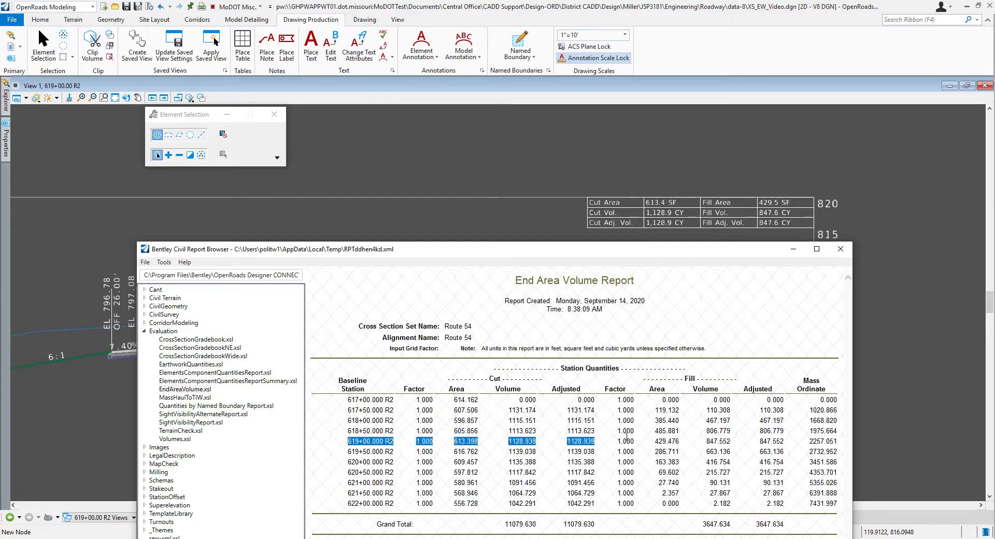
pyautogui.moveTo(759, 436); pyautogui.dragTo(793, 442)
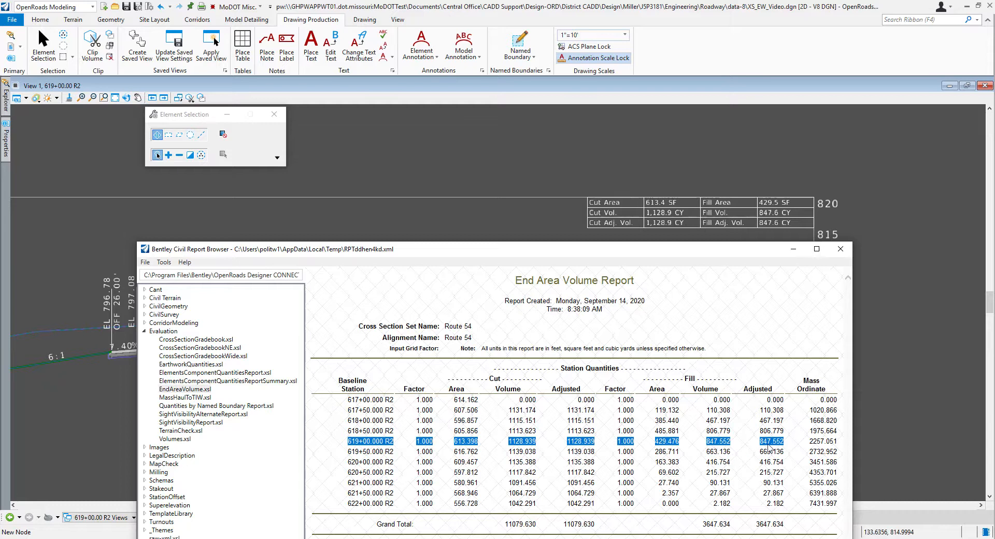
# Move the report browser off the annotated table, zoom out on the cross section, and close the End Area Volume Report.
pyautogui.moveTo(596, 253); pyautogui.dragTo(534, 145)
pyautogui.scroll(-3, 875, 223)
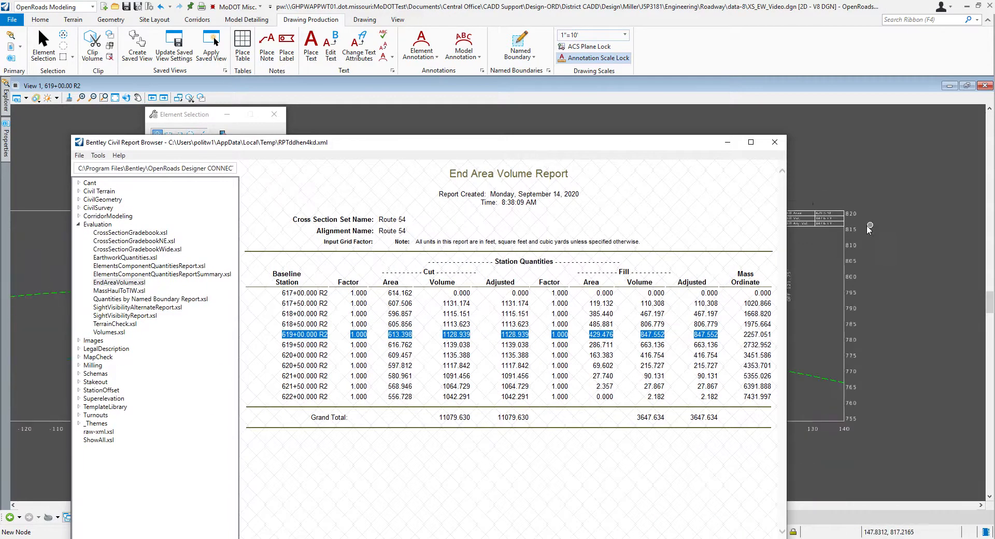
pyautogui.moveTo(611, 140); pyautogui.dragTo(634, 166)
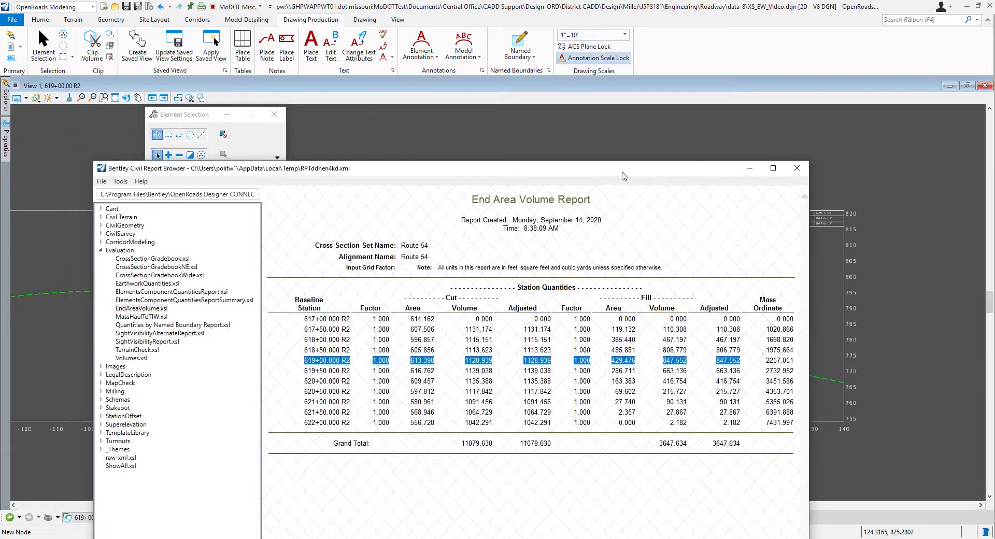
pyautogui.click(798, 171)
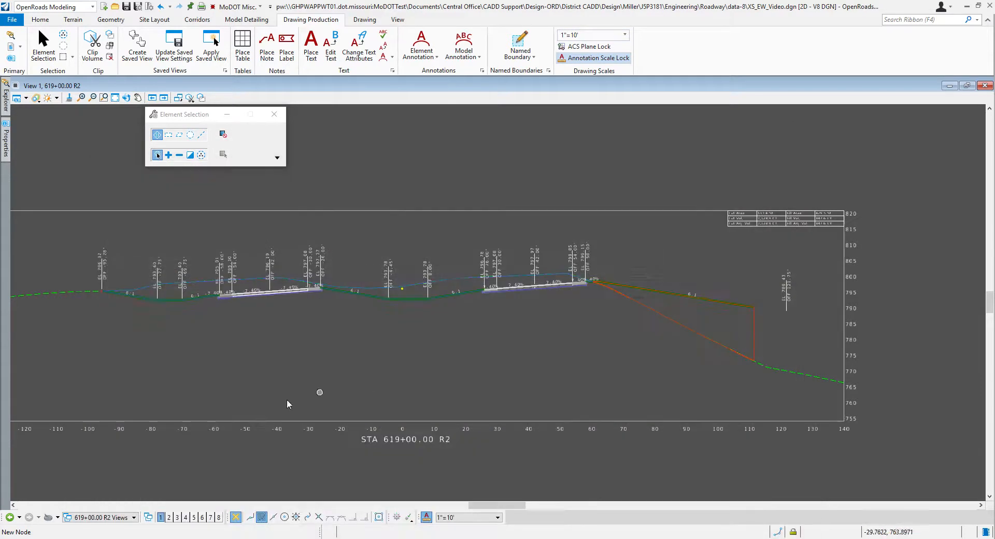
# Open the 620+00.00 R2 [Sheet] view and examine the cut and fill tables on its two cross sections.
pyautogui.click(134, 517)
pyautogui.scroll(-3, 140, 484)
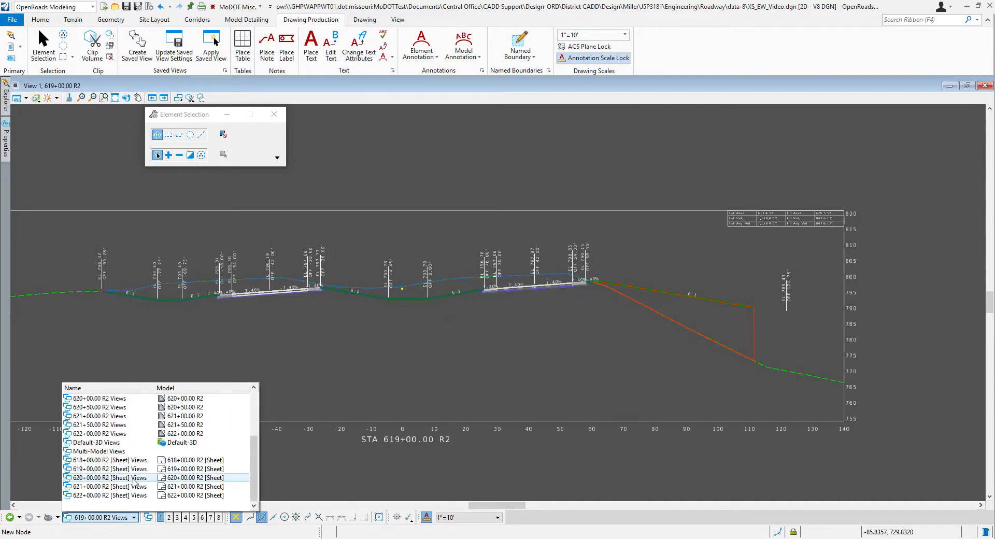
pyautogui.click(134, 477)
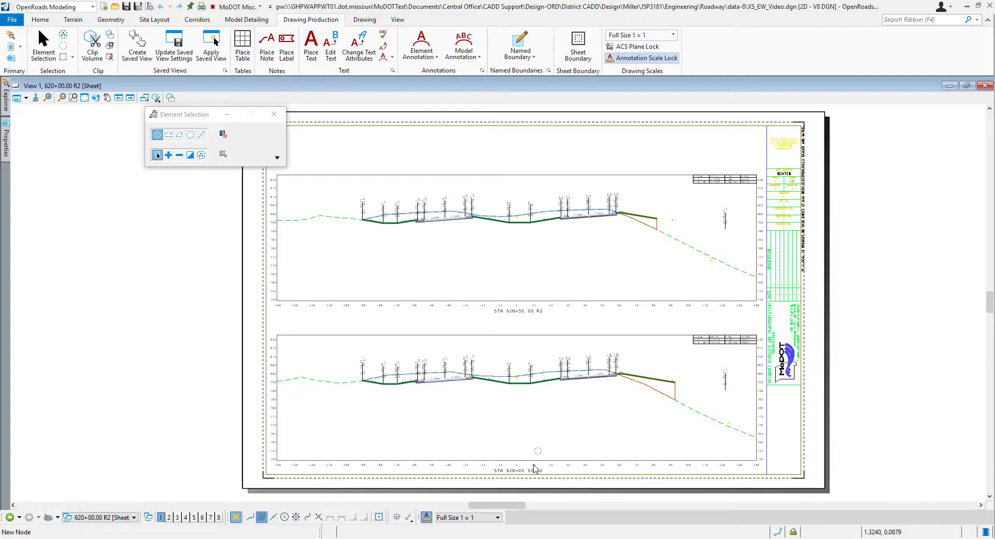
pyautogui.scroll(1, 754, 357)
pyautogui.scroll(2, 755, 357)
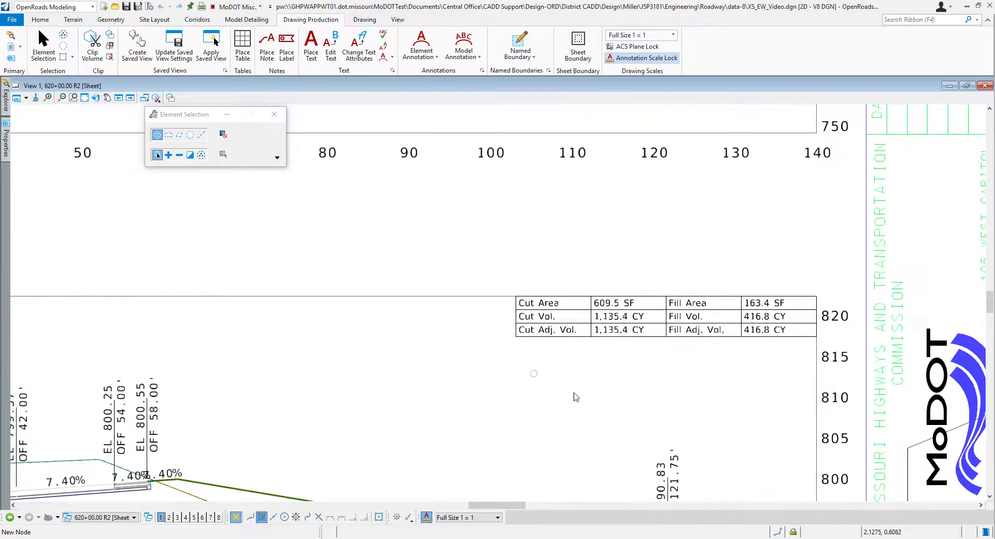
pyautogui.scroll(-4, 651, 423)
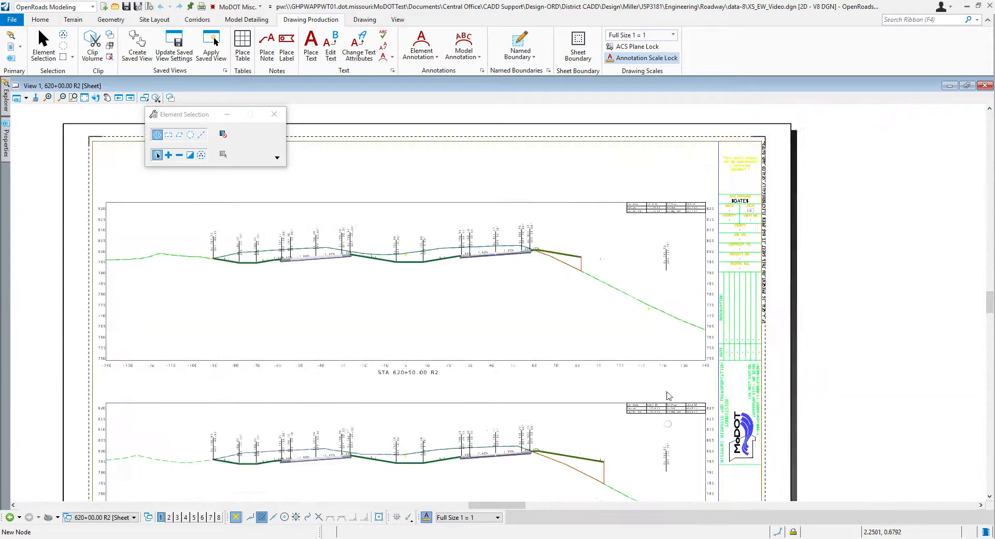
pyautogui.scroll(2, 663, 236)
pyautogui.scroll(-4, 660, 235)
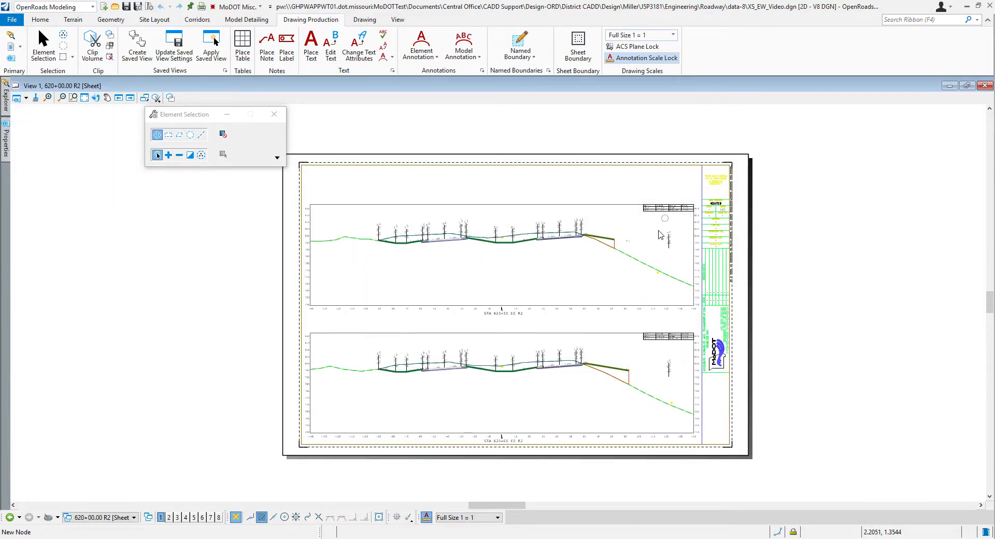
pyautogui.scroll(1, 482, 366)
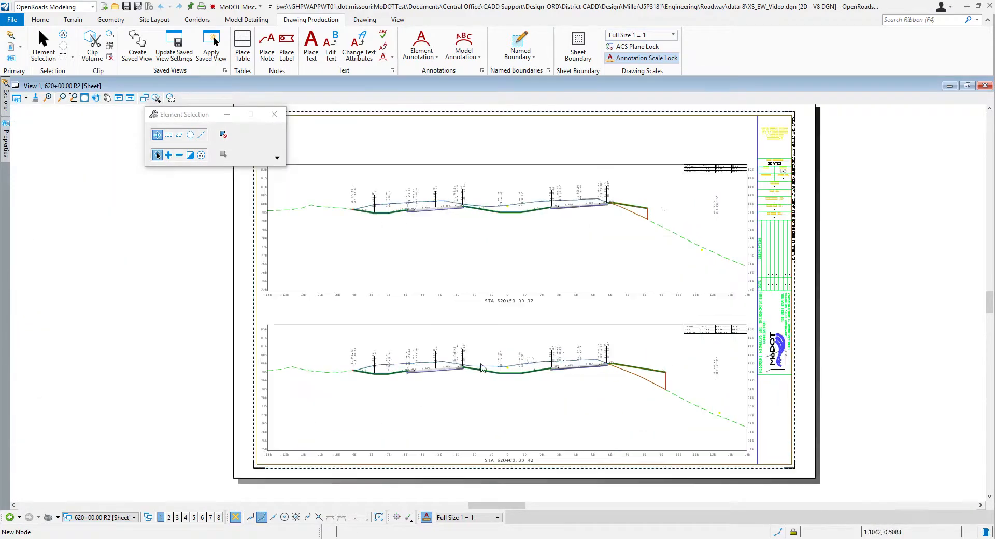
# Switch from the sheet to the Multi-Model Views view group.
pyautogui.click(134, 516)
pyautogui.click(131, 451)
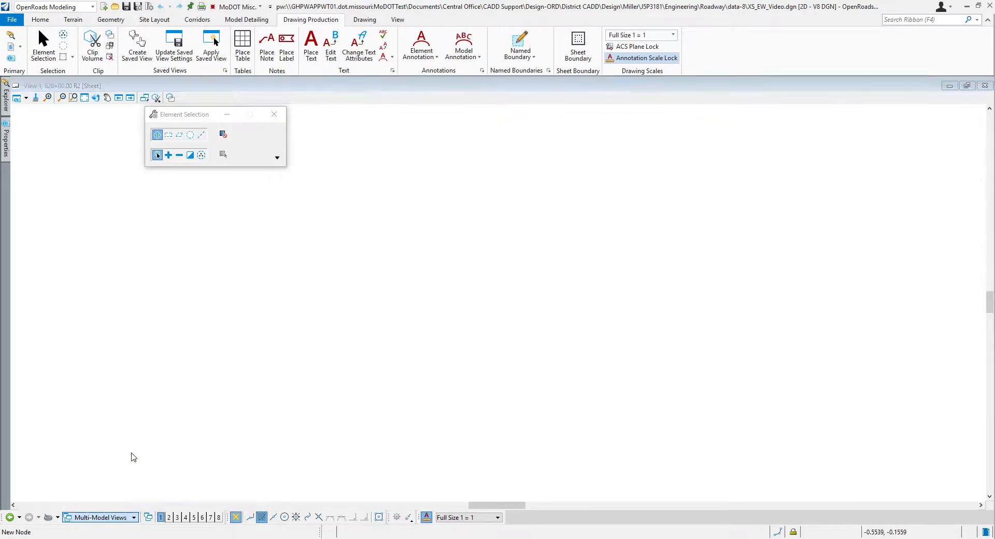